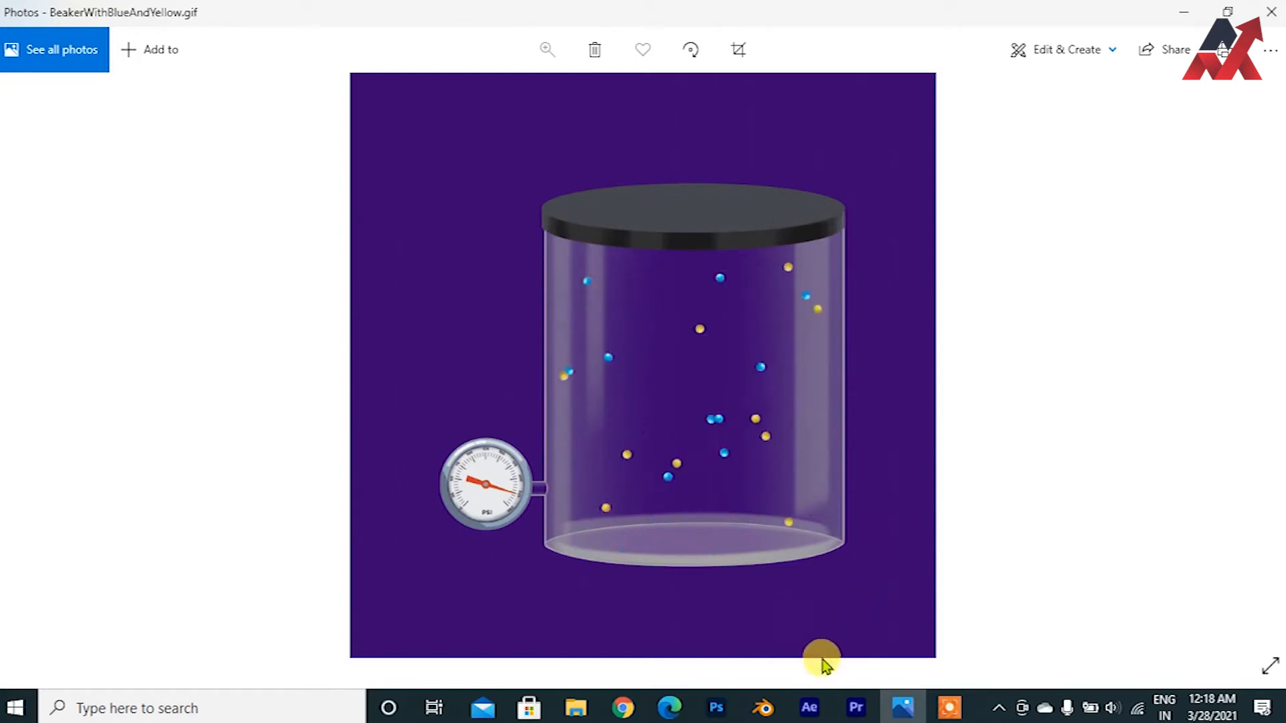
# Step: Switch to After Effects and deselect the blue molecule layer in Comp 3
pyautogui.click(811, 704)
pyautogui.hotkey('alt', 'Tab')
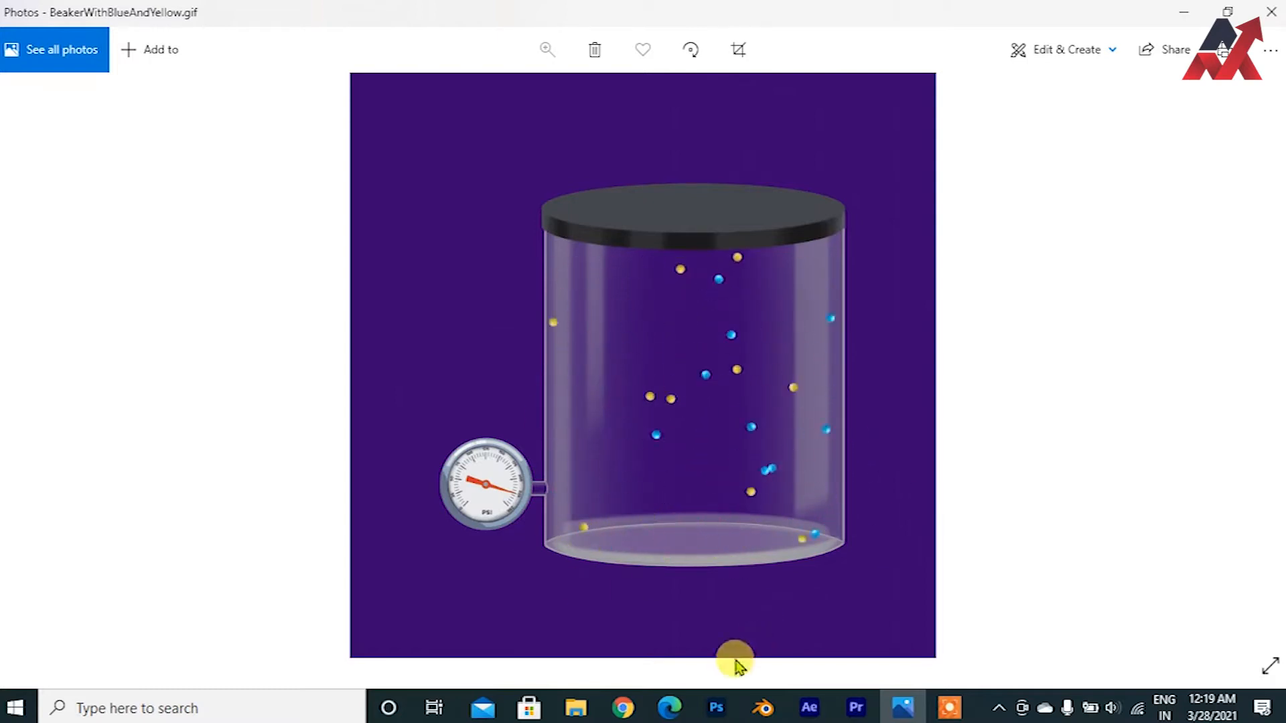
pyautogui.click(810, 708)
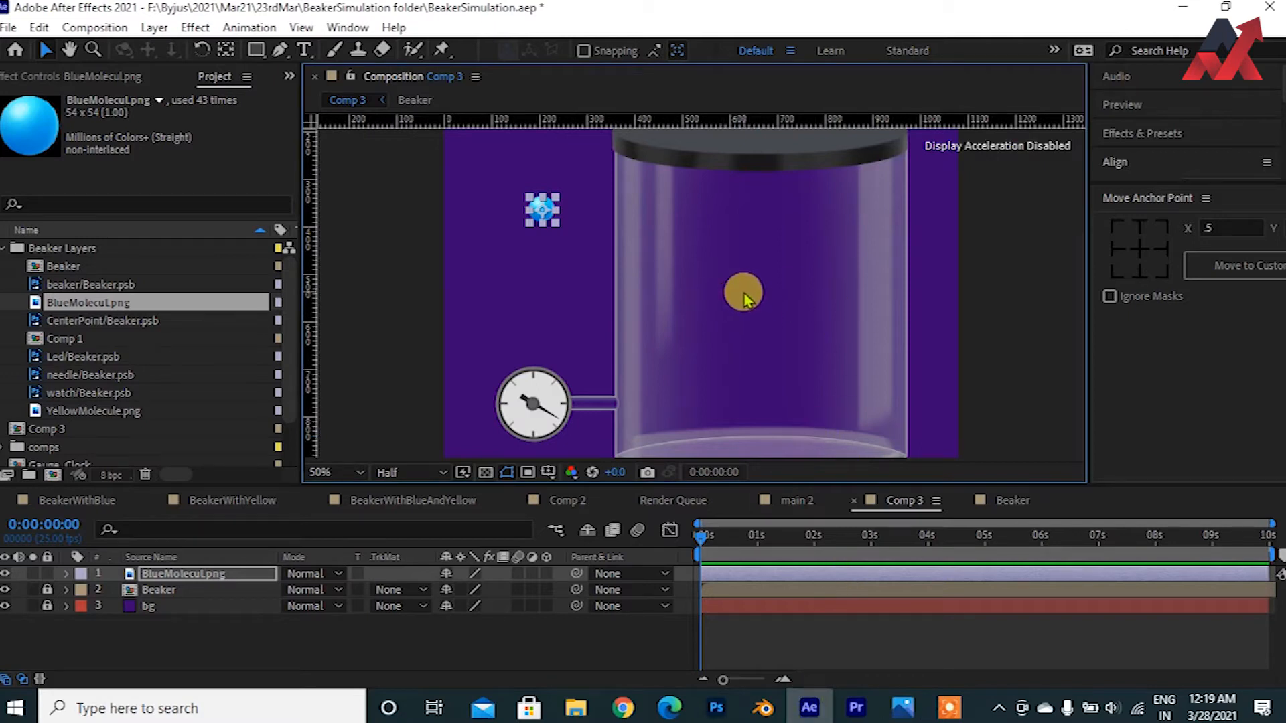
pyautogui.scroll(-1, 743, 295)
pyautogui.click(881, 295)
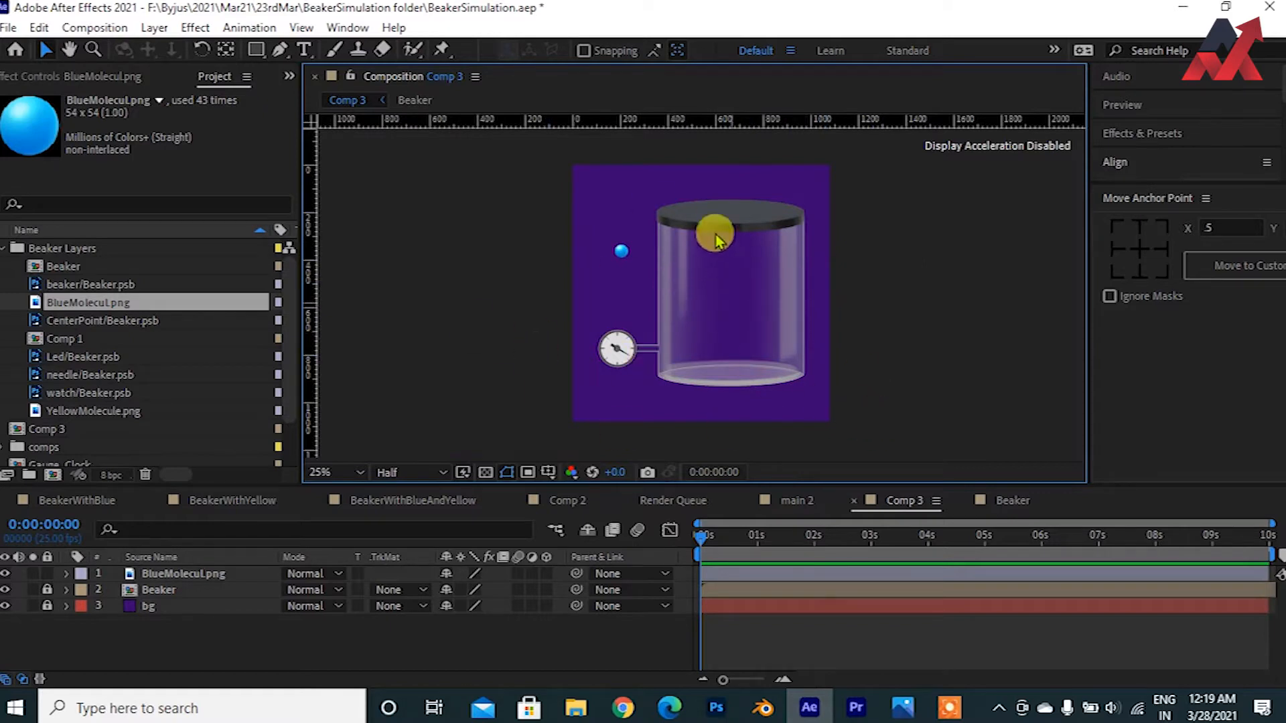
# Step: Review Comp 3's composition settings, including its dimensions, frame rate, duration and background color
pyautogui.hotkey('ctrl', 'k')
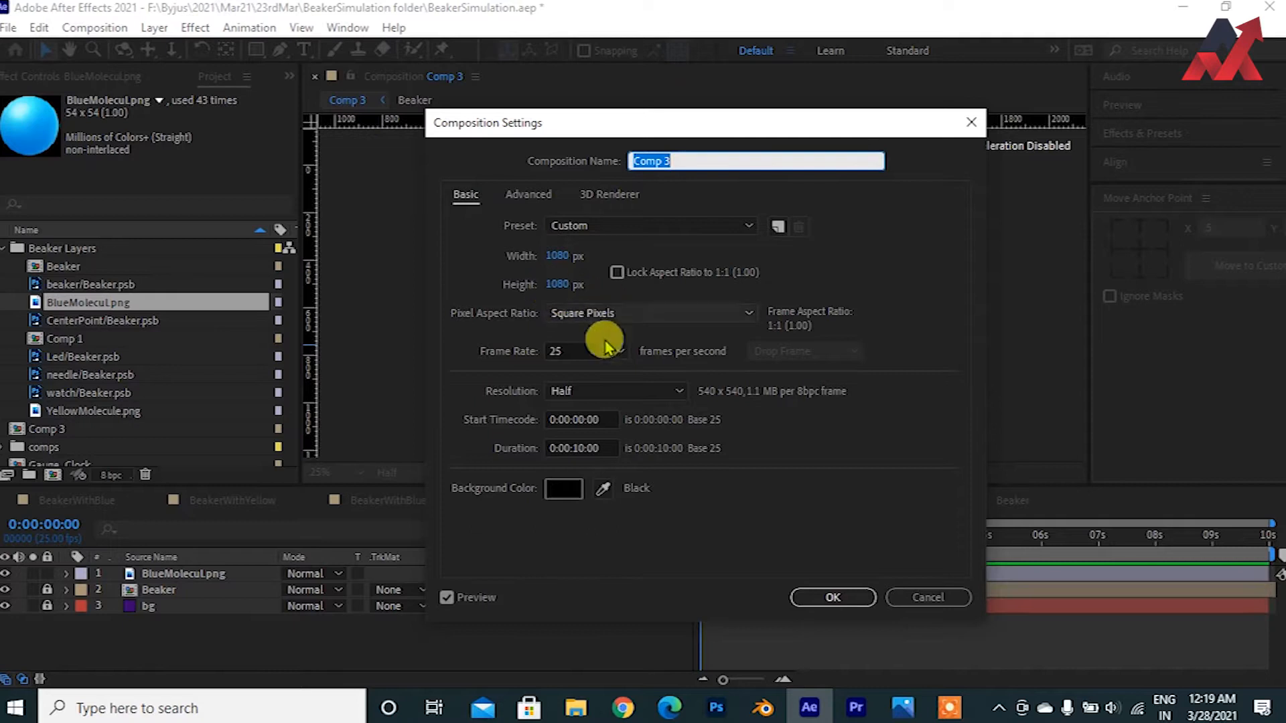
pyautogui.click(570, 354)
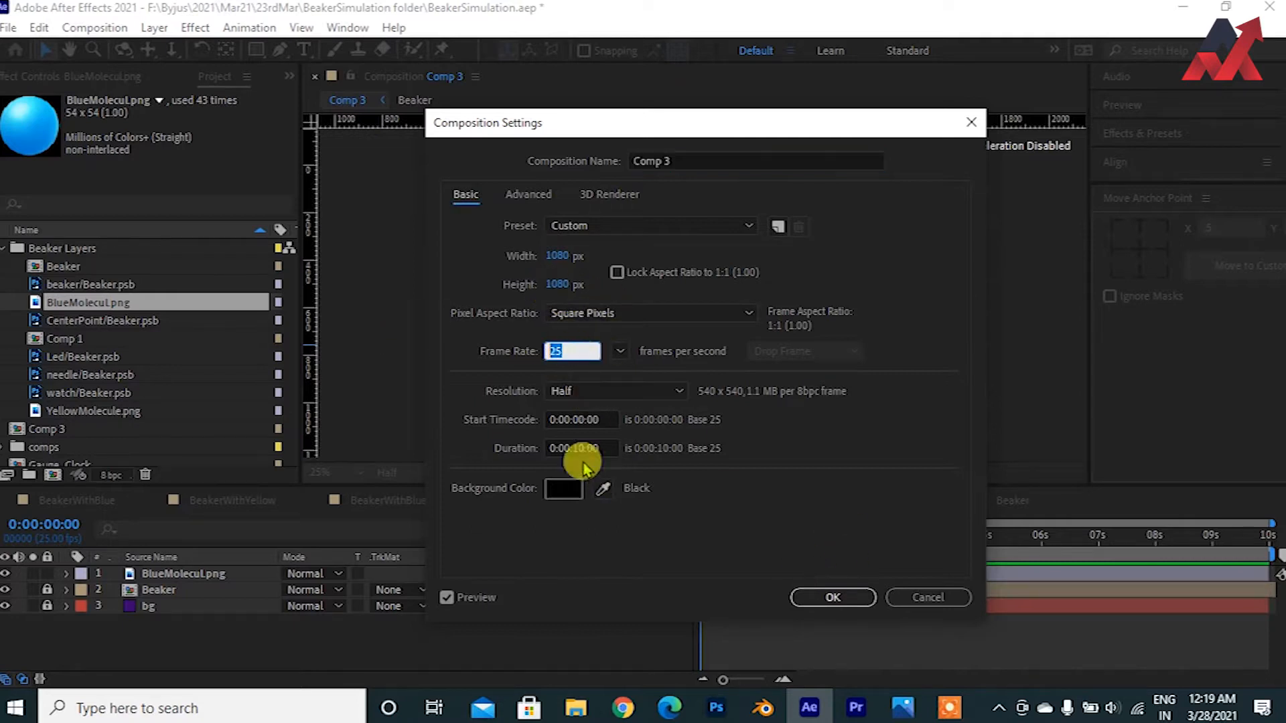
pyautogui.click(572, 494)
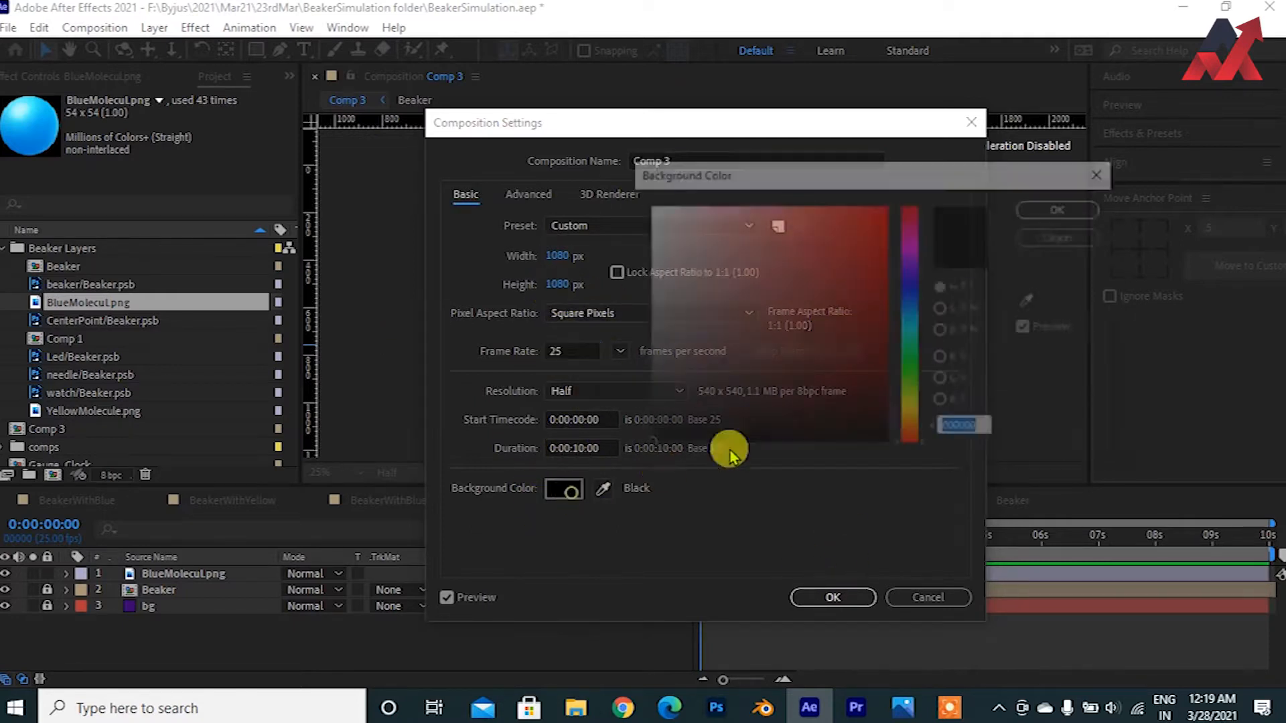
pyautogui.press('Escape')
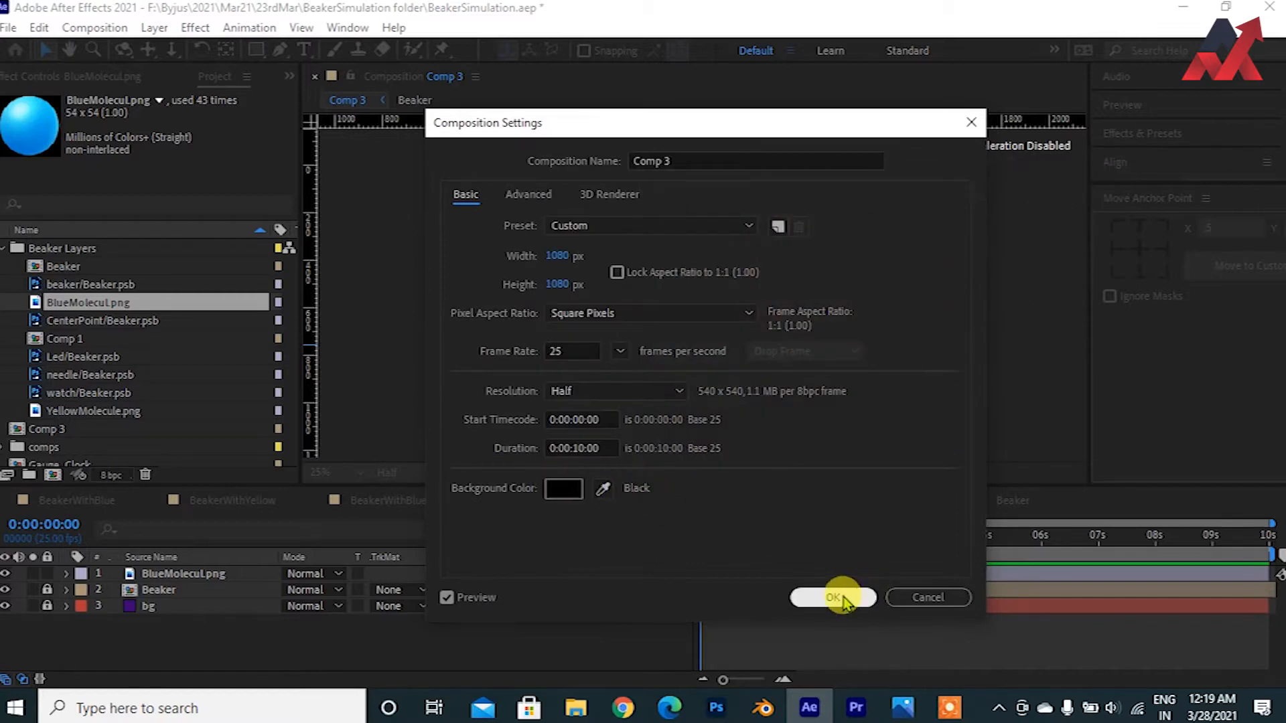
pyautogui.click(836, 596)
# Step: Unlock the bg layer, inspect its solid color in the Solid Settings, and lock the layer again
pyautogui.click(47, 606)
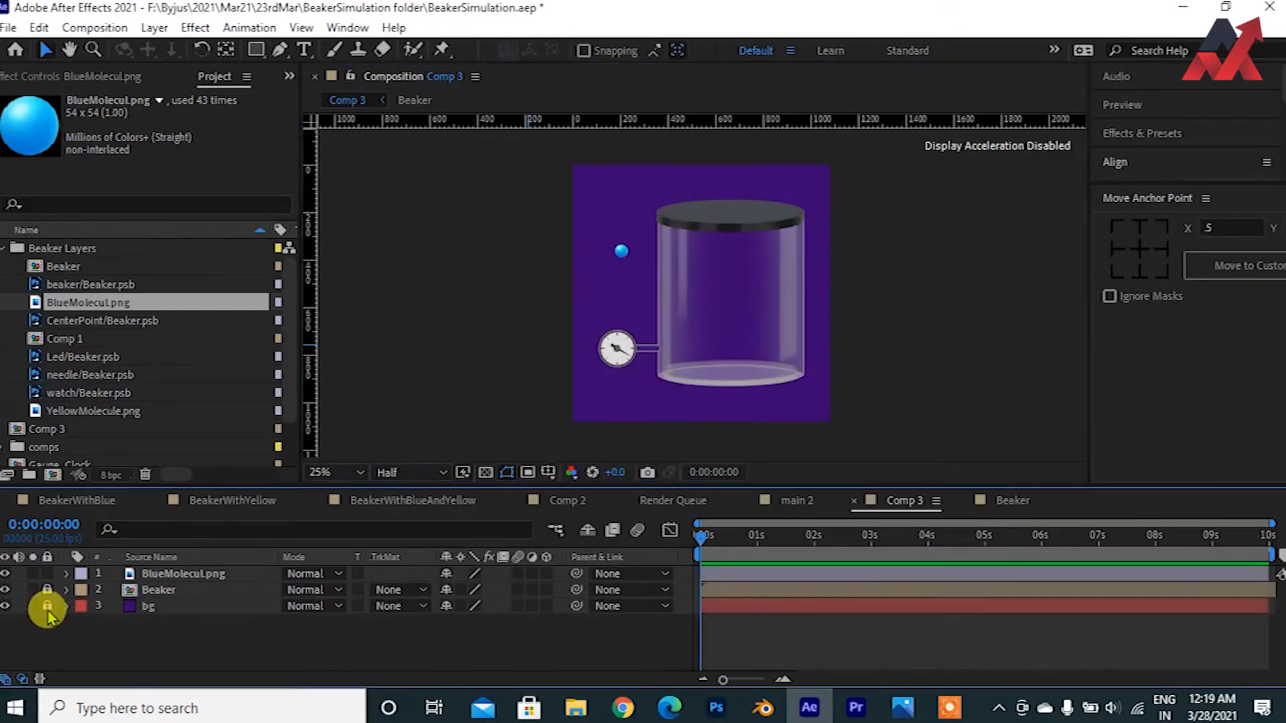
pyautogui.click(163, 606)
pyautogui.click(154, 28)
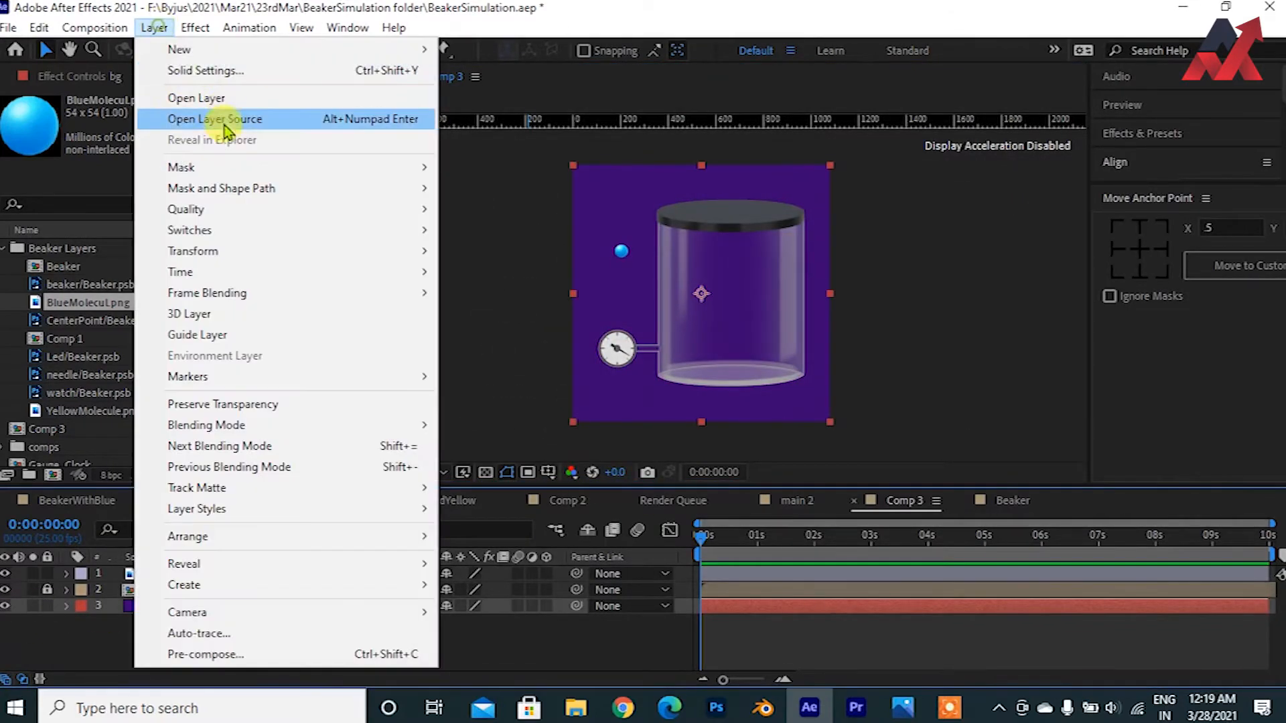
pyautogui.click(234, 70)
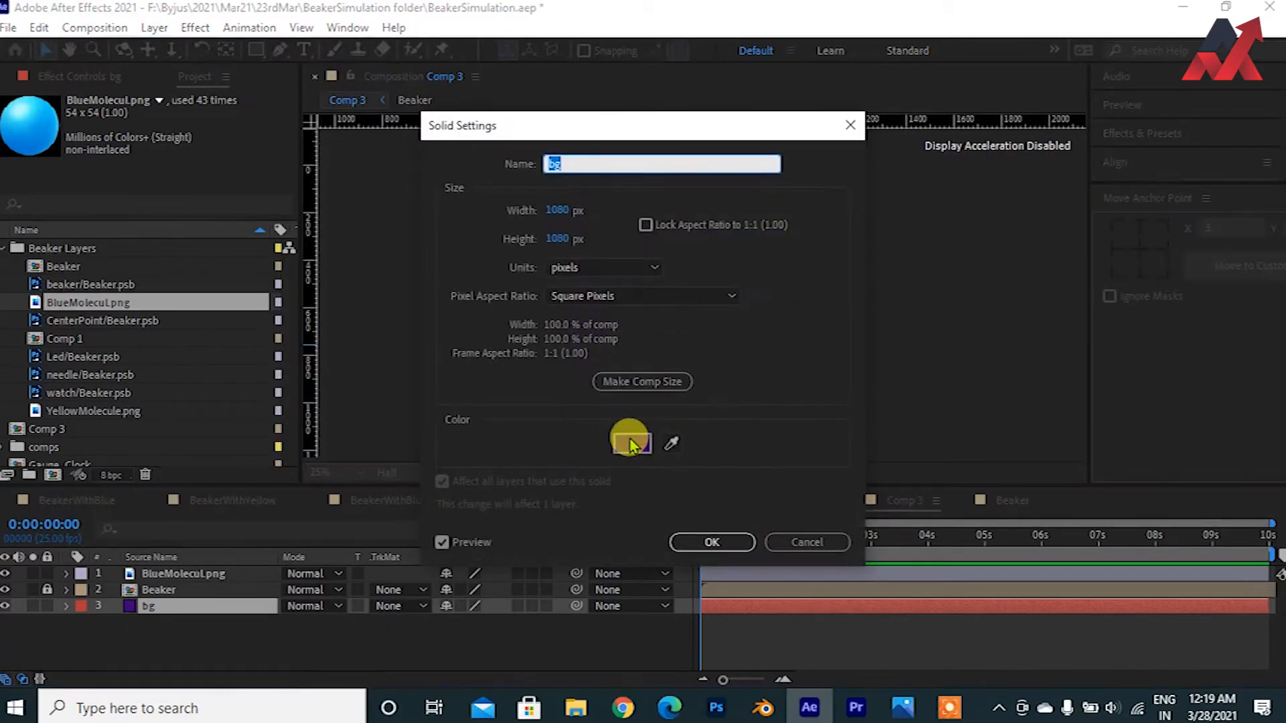
pyautogui.click(621, 442)
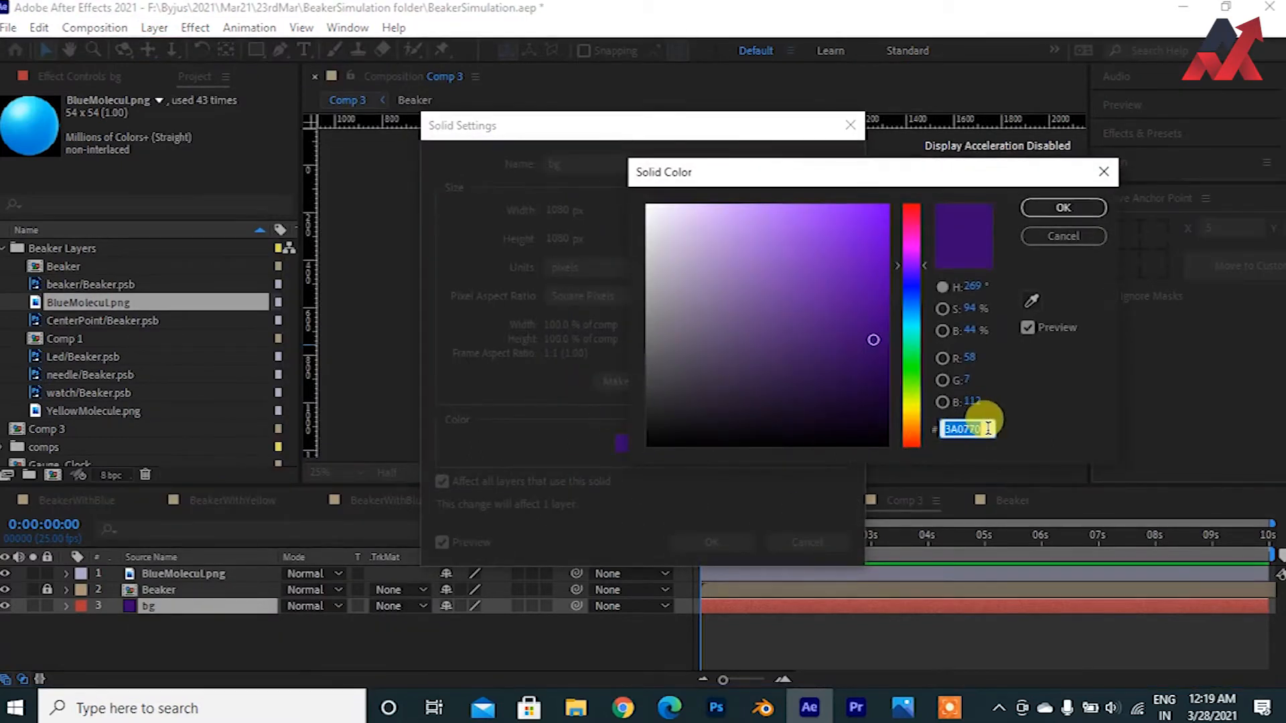
pyautogui.click(1064, 208)
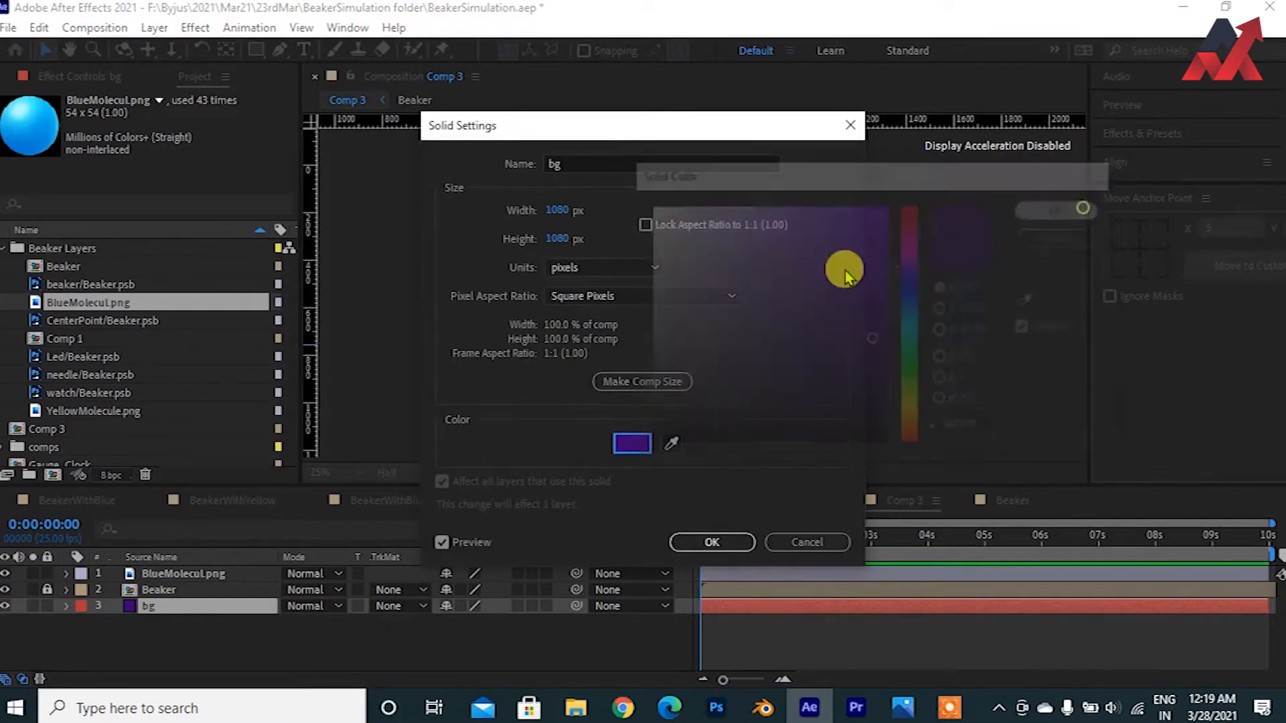
pyautogui.click(712, 542)
pyautogui.click(46, 606)
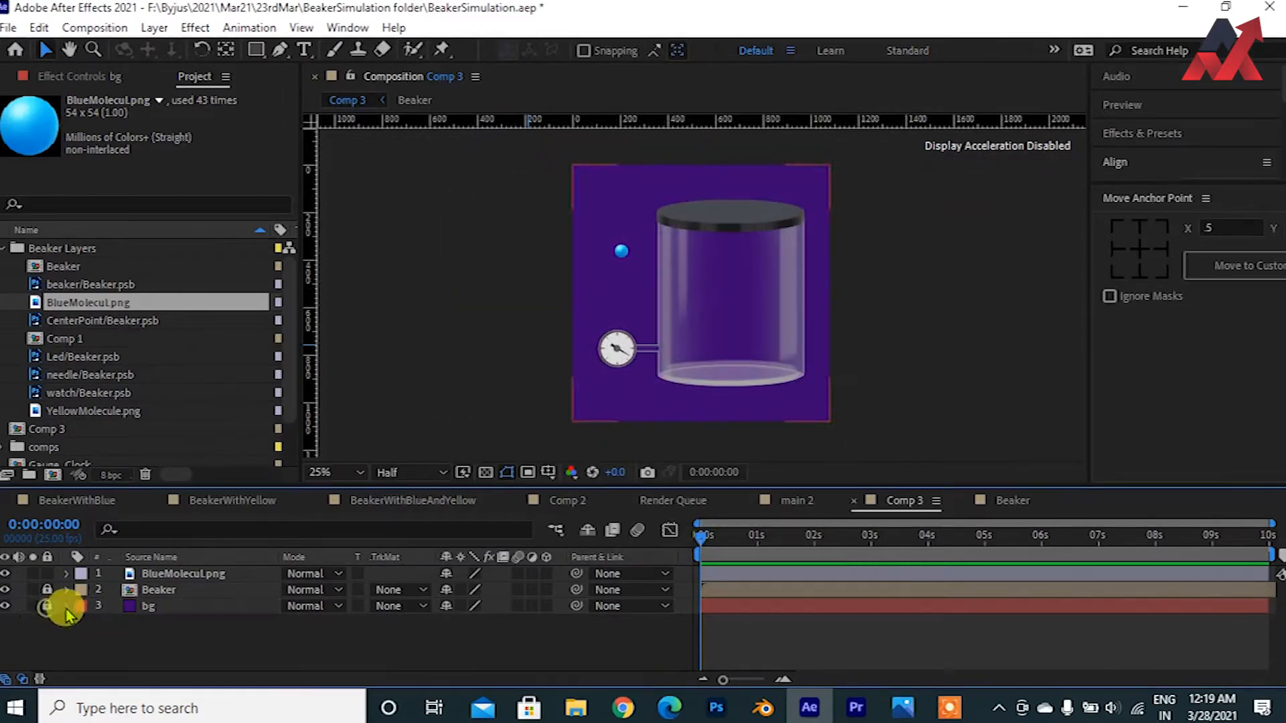
# Step: Trace the beaker's left wall and curved base with the Pen tool on a new shape layer, using a 5 px blue stroke without fill
pyautogui.click(908, 310)
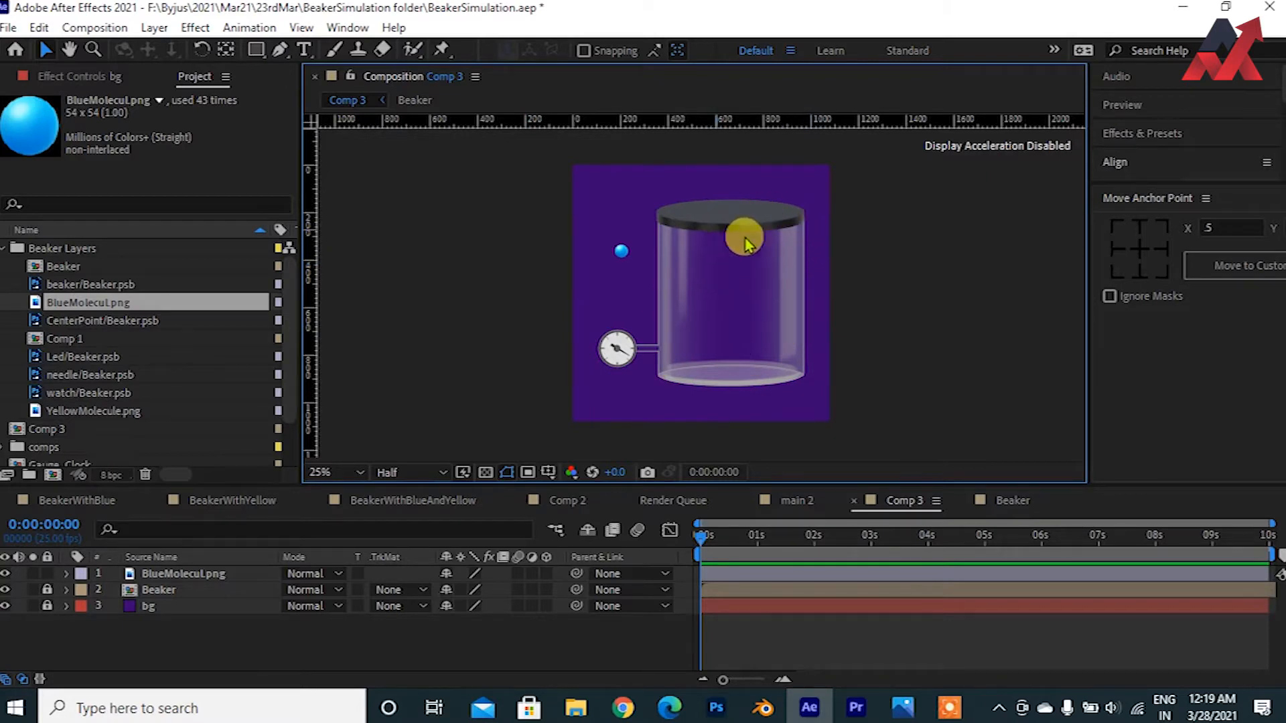
pyautogui.click(282, 51)
pyautogui.scroll(2, 749, 252)
pyautogui.moveTo(662, 235); pyautogui.dragTo(633, 214)
pyautogui.click(628, 240)
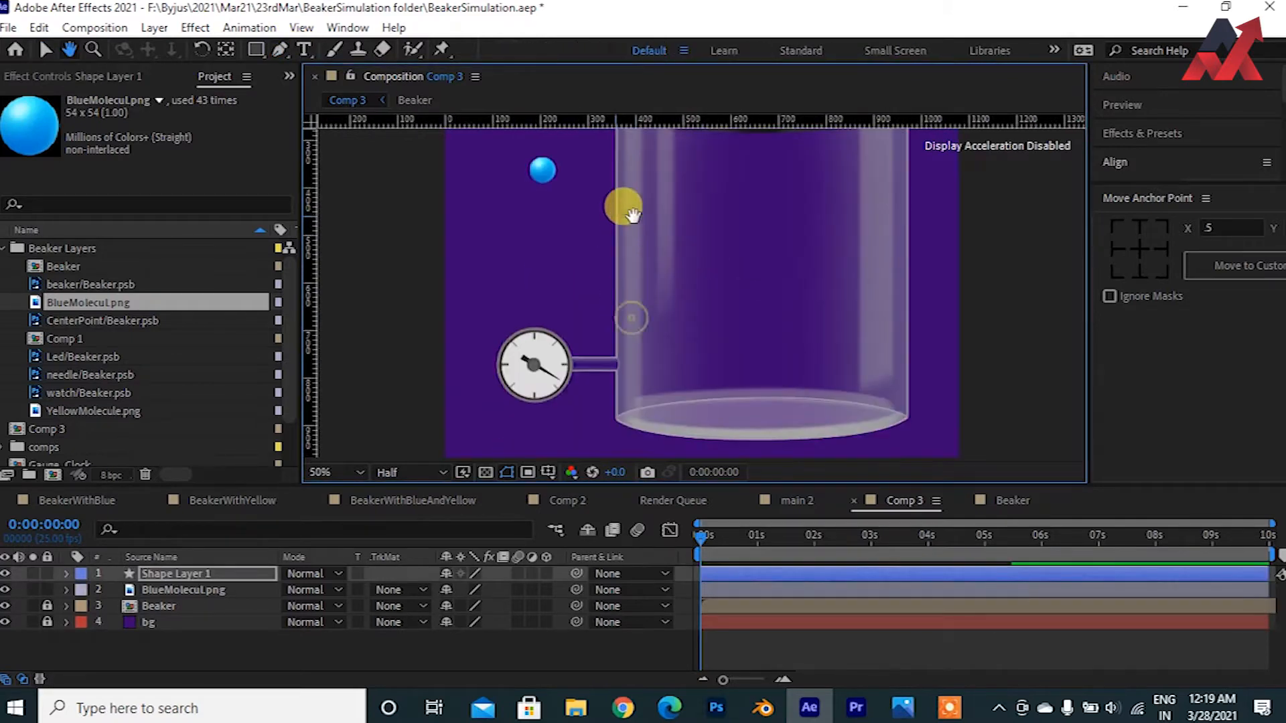
pyautogui.click(616, 423)
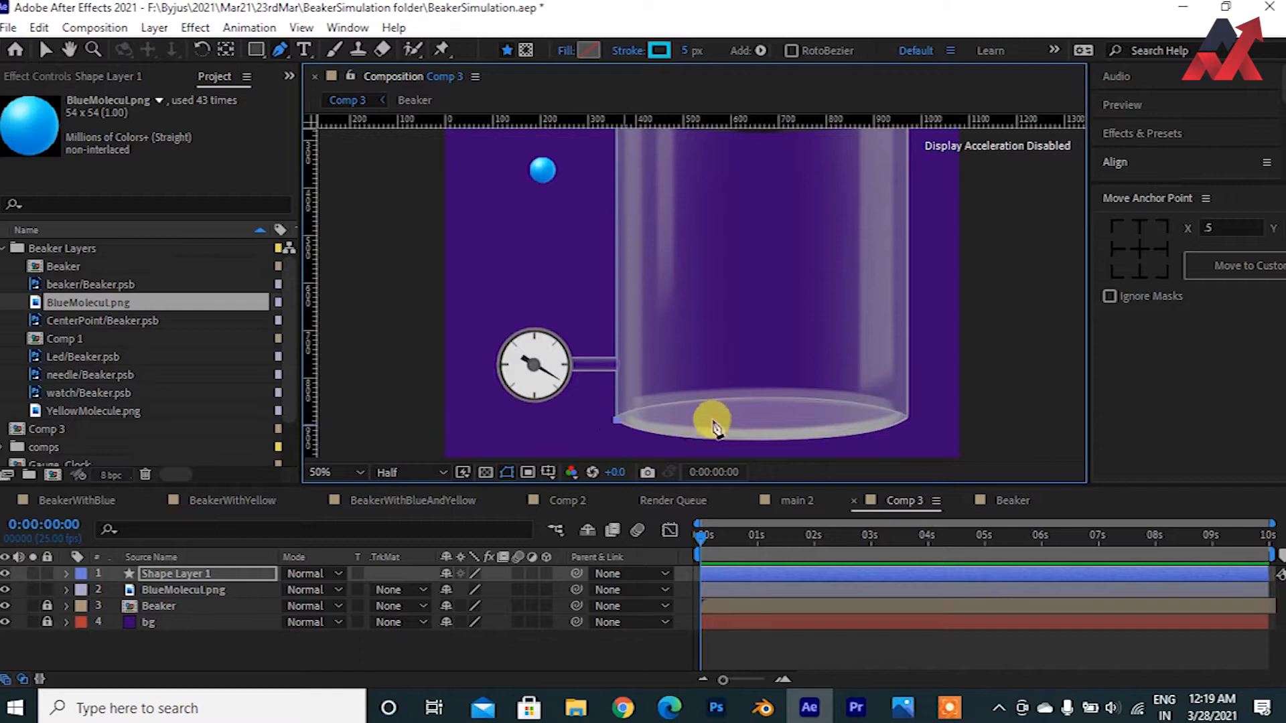
pyautogui.moveTo(706, 422); pyautogui.dragTo(600, 375)
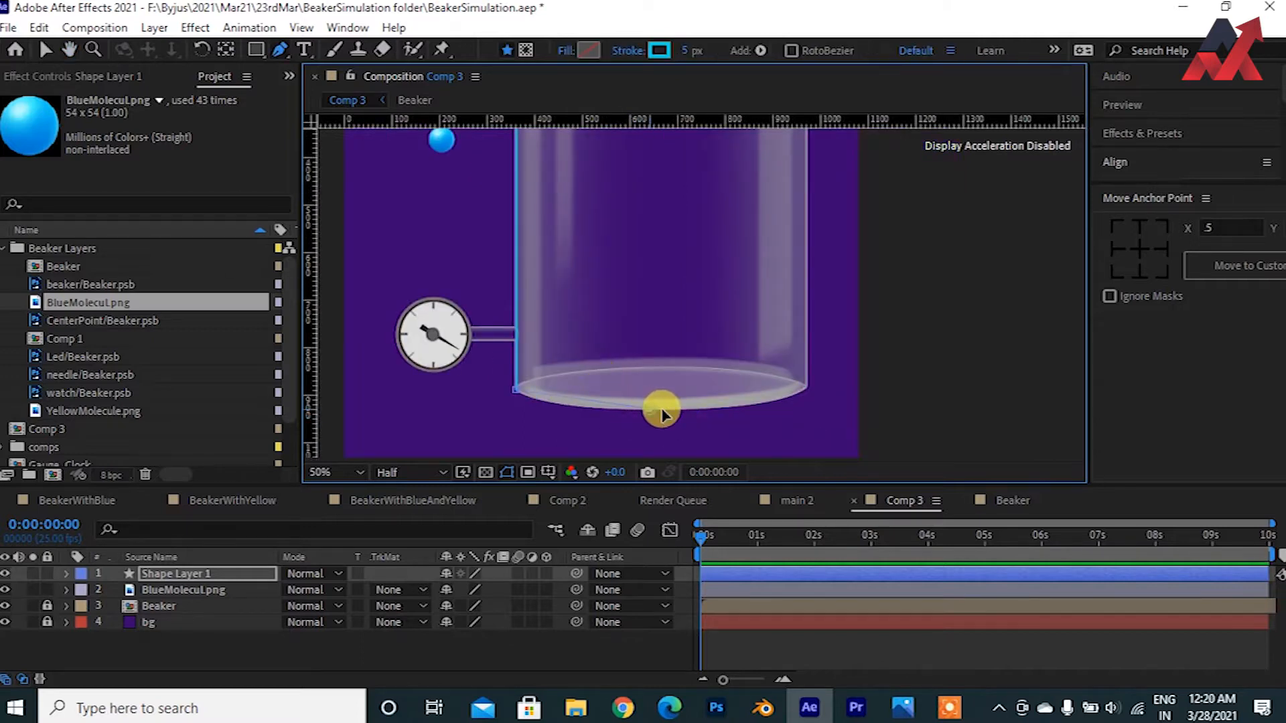
pyautogui.moveTo(661, 411); pyautogui.dragTo(746, 412)
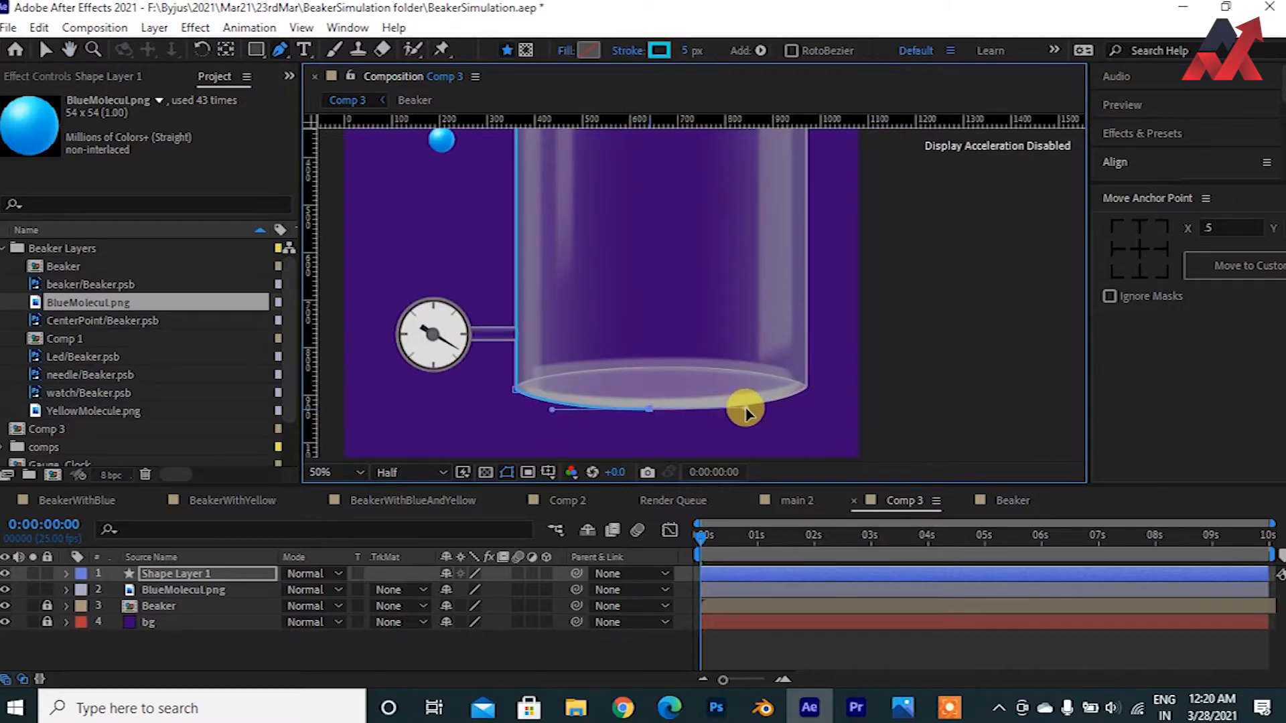
pyautogui.moveTo(808, 389)
pyautogui.mouseDown()
pyautogui.moveTo(828, 376)
pyautogui.moveTo(803, 367)
pyautogui.mouseUp()
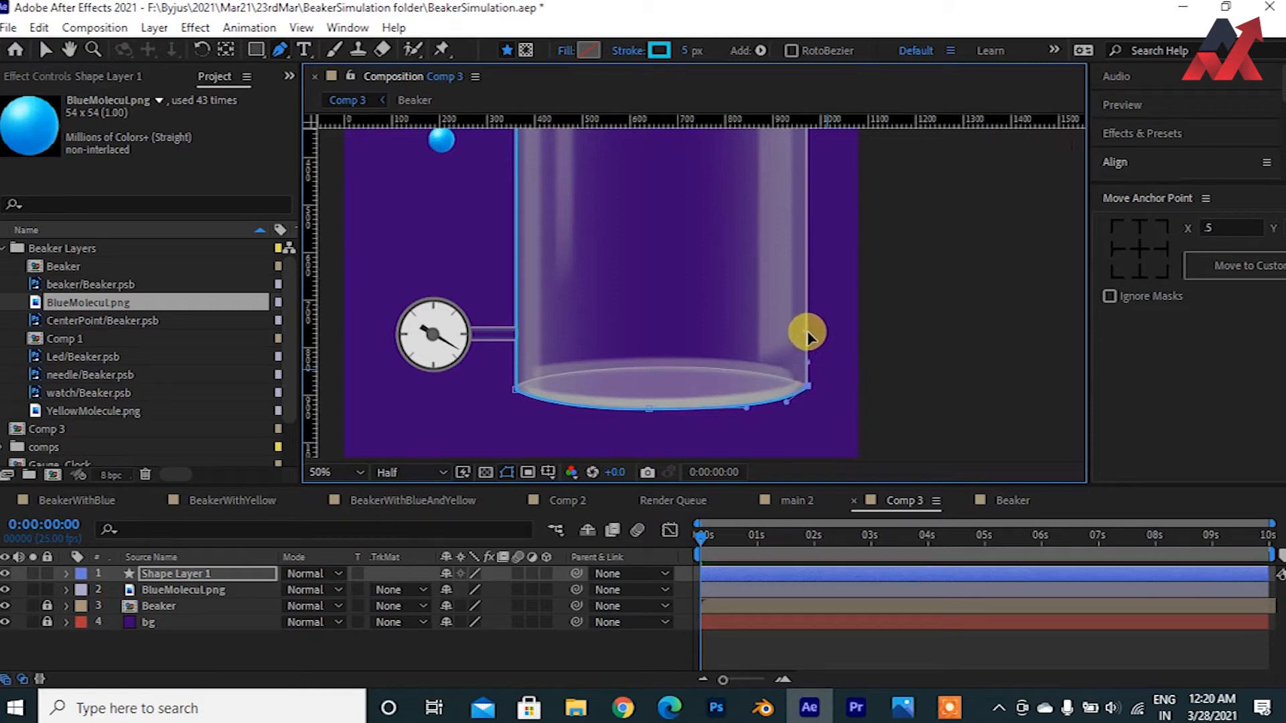
# Step: Continue the outline up the beaker's right wall and along the lid's curved lower edge, closing the path at its starting point
pyautogui.scroll(5, 806, 355)
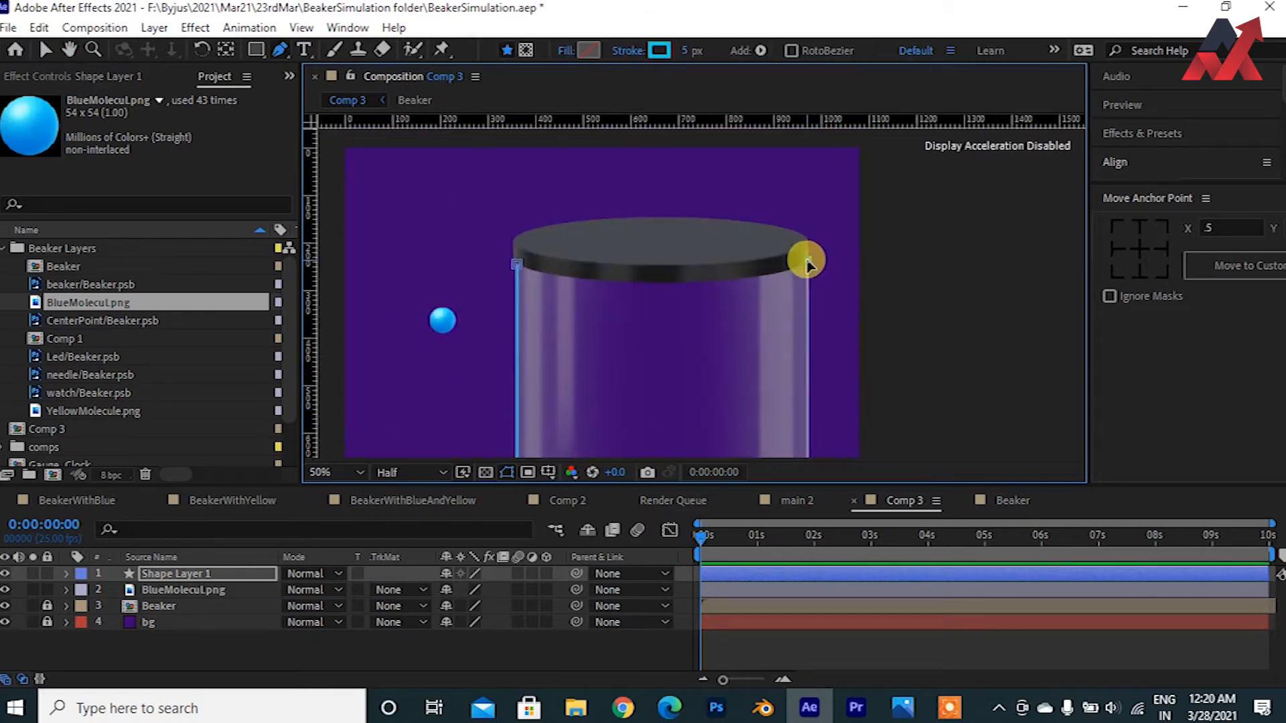
pyautogui.moveTo(651, 281); pyautogui.dragTo(521, 279)
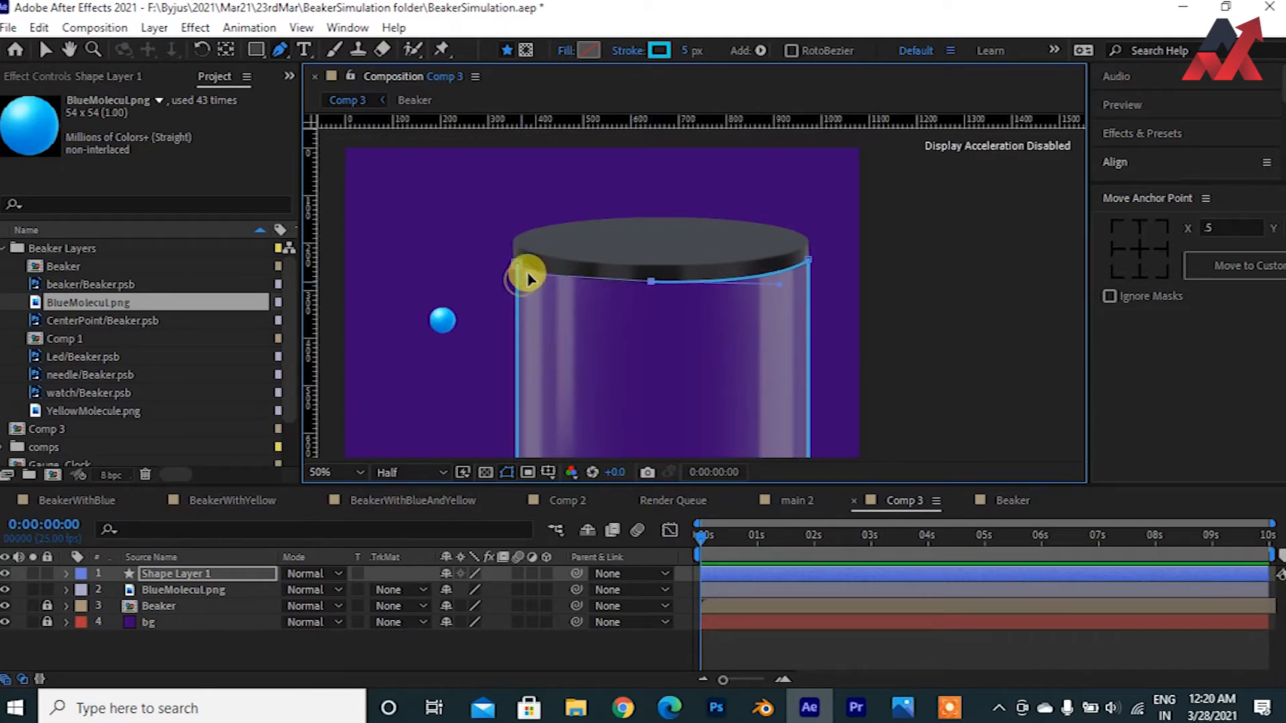
pyautogui.moveTo(528, 271)
pyautogui.mouseDown()
pyautogui.moveTo(479, 252)
pyautogui.moveTo(554, 279)
pyautogui.moveTo(534, 270)
pyautogui.mouseUp()
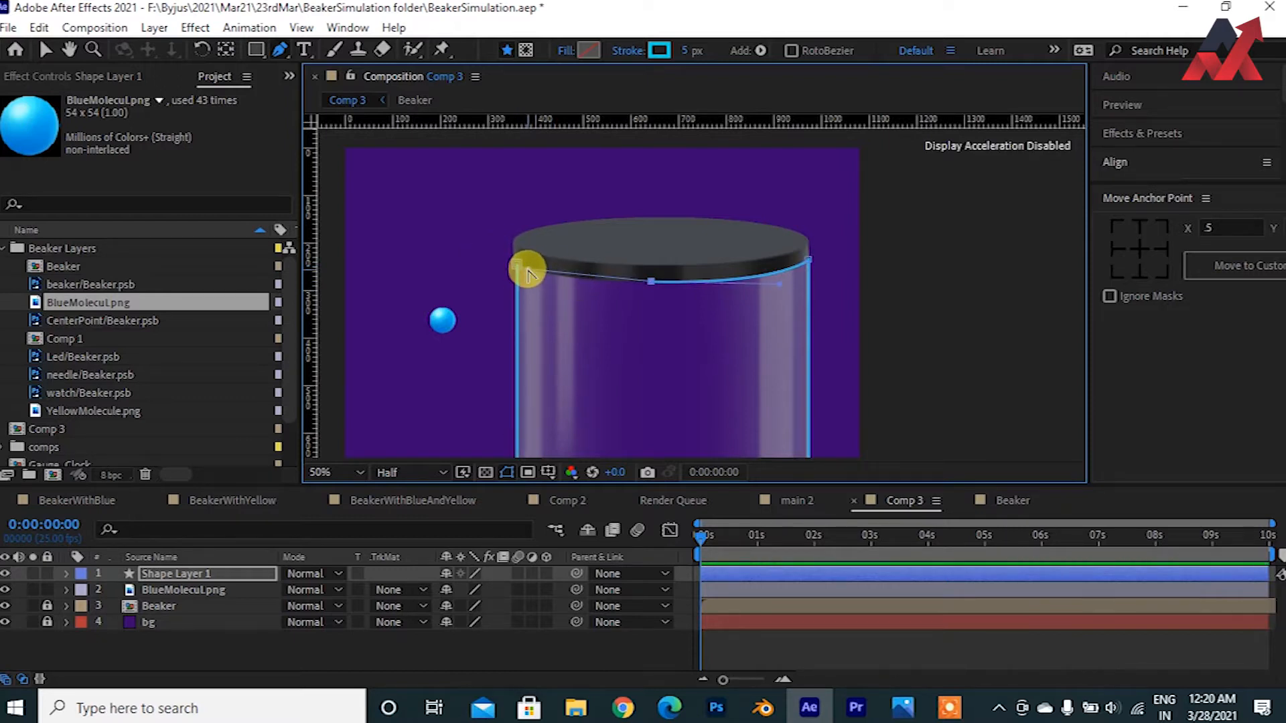
pyautogui.moveTo(529, 271); pyautogui.dragTo(483, 261)
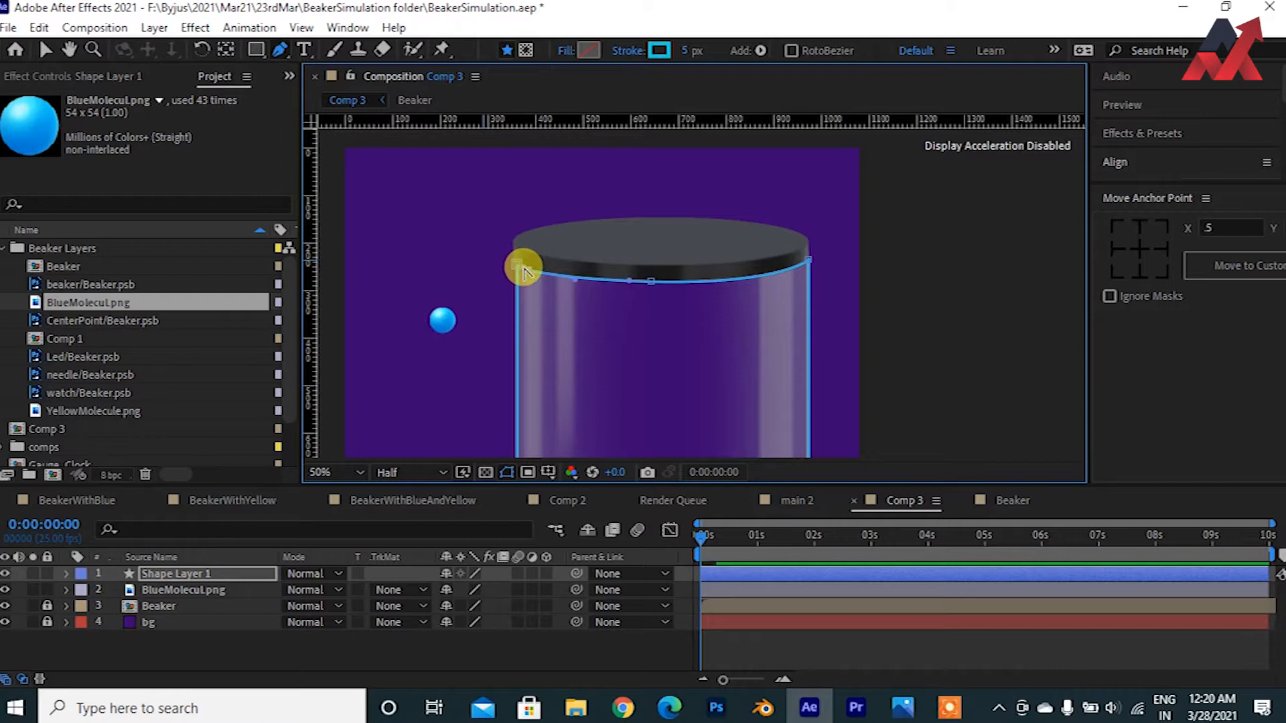
pyautogui.click(45, 50)
pyautogui.scroll(-2, 694, 315)
pyautogui.moveTo(695, 325); pyautogui.dragTo(562, 253)
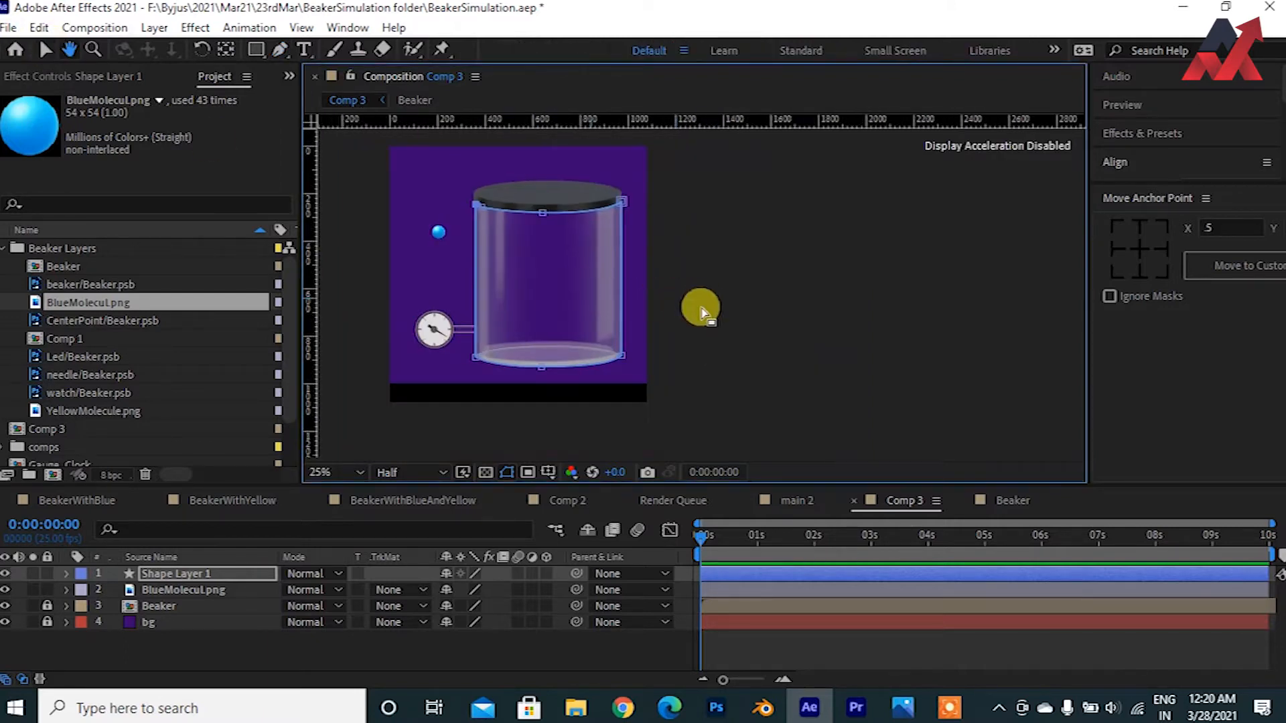
pyautogui.scroll(-1, 728, 328)
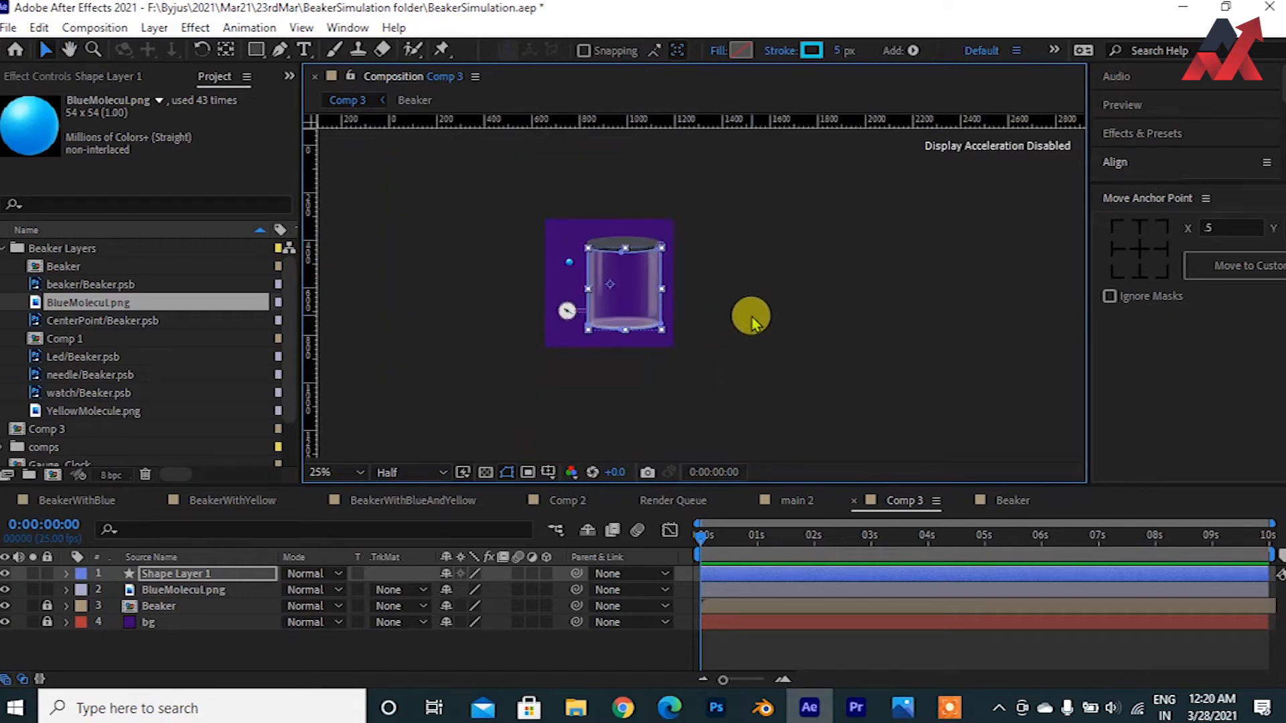
pyautogui.click(700, 272)
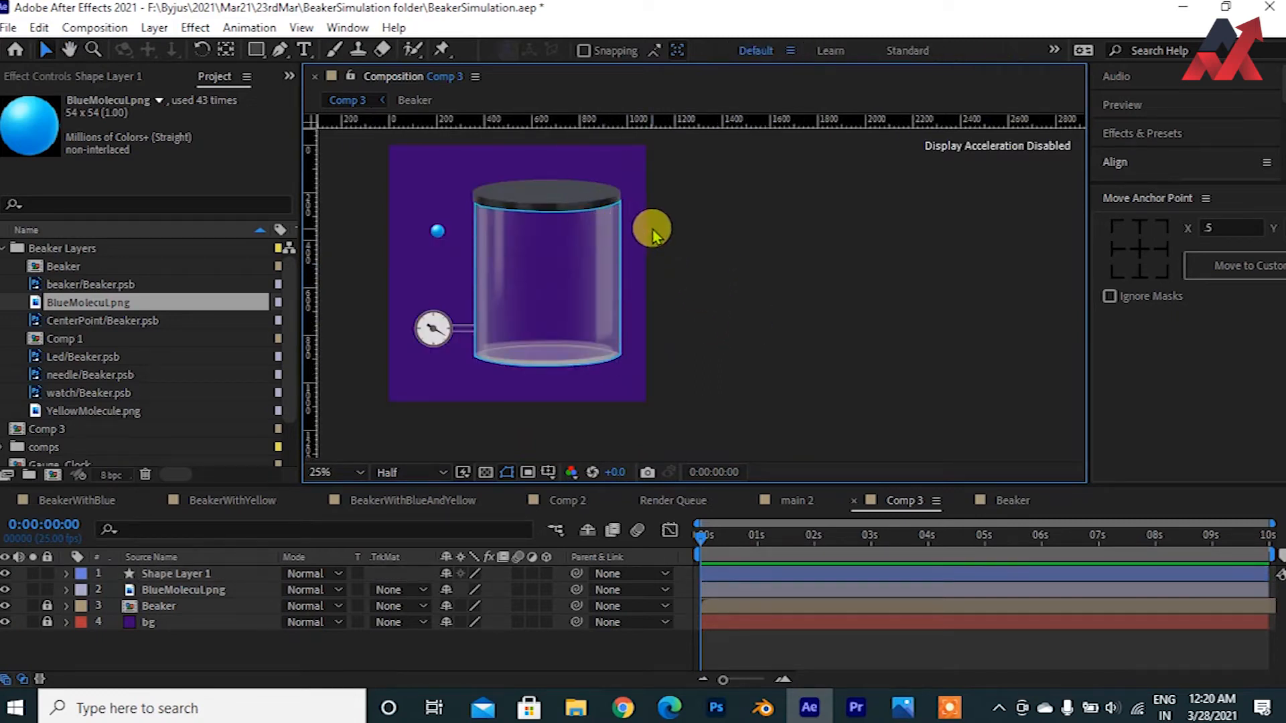
# Step: Center the anchor point of Shape Layer 1 within the beaker outline, and deselect the layer
pyautogui.click(622, 213)
pyautogui.scroll(1, 700, 295)
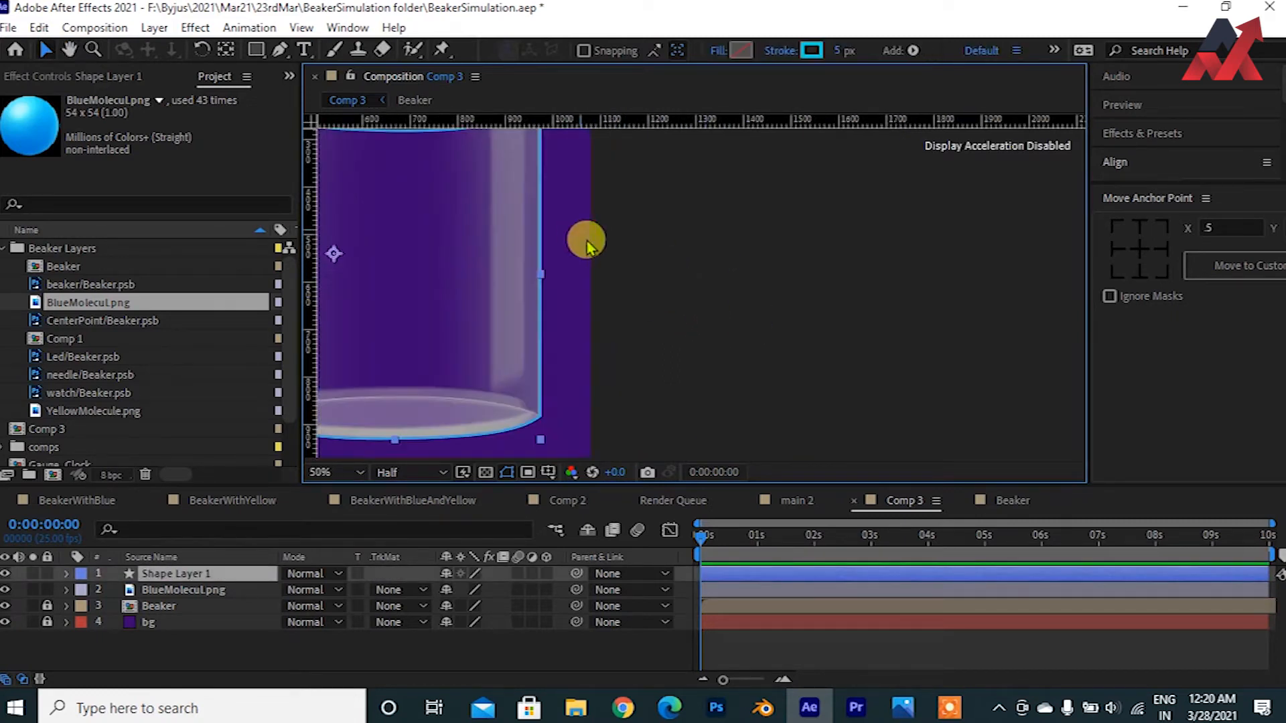
pyautogui.scroll(-1, 586, 244)
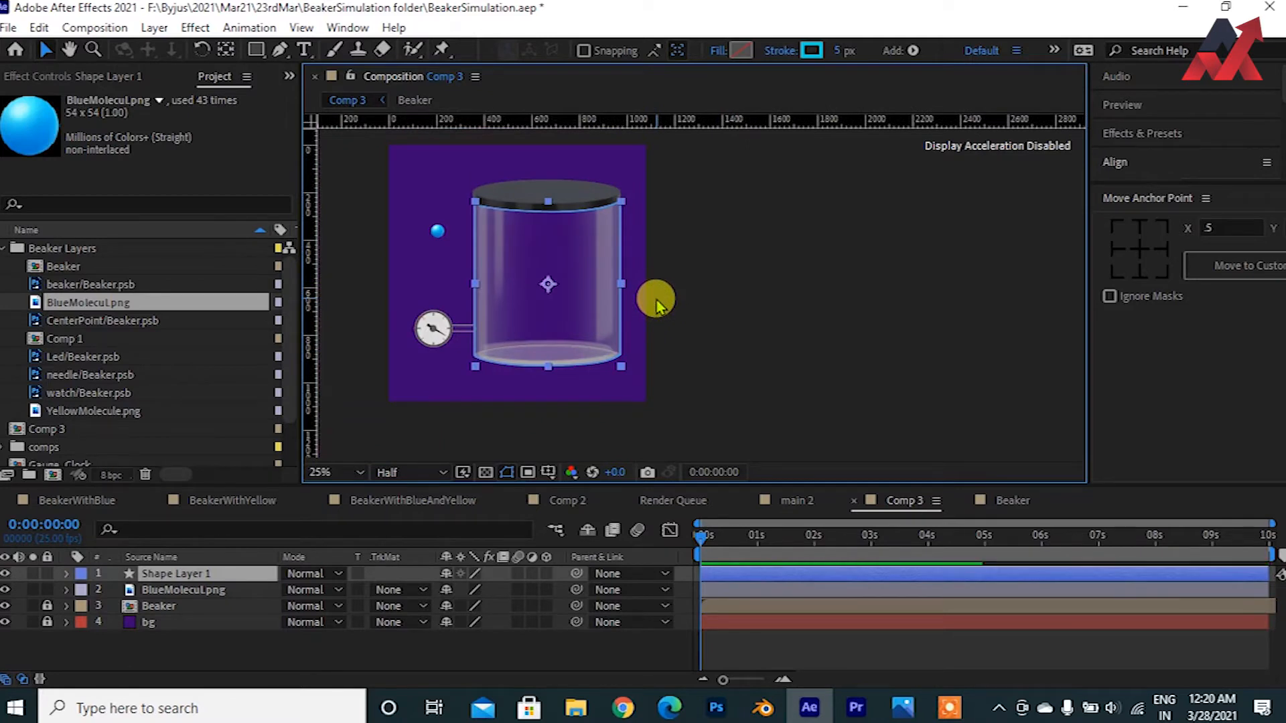
pyautogui.click(703, 294)
# Step: Scale the BlueMolecul.png layer to 50%
pyautogui.scroll(1, 701, 294)
pyautogui.moveTo(510, 189); pyautogui.dragTo(700, 316)
pyautogui.moveTo(495, 233); pyautogui.dragTo(571, 234)
pyautogui.scroll(1, 521, 283)
pyautogui.moveTo(557, 299); pyautogui.dragTo(775, 316)
pyautogui.click(404, 344)
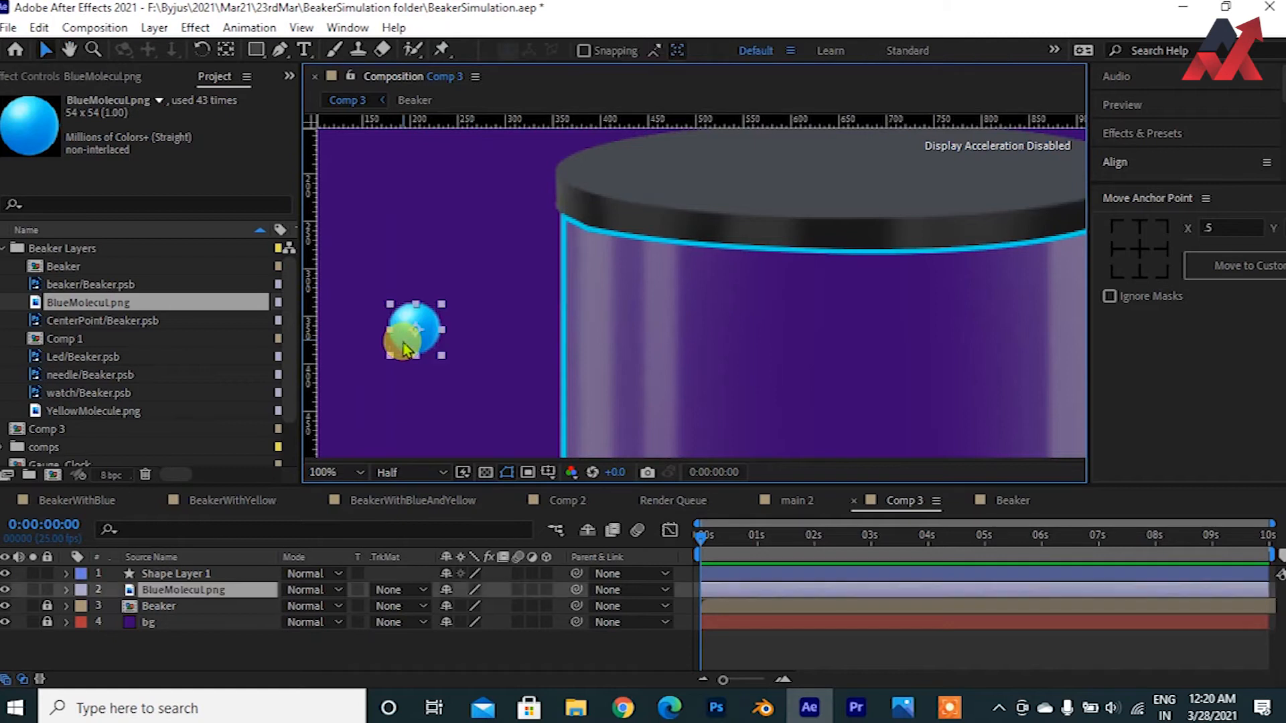
pyautogui.press('s')
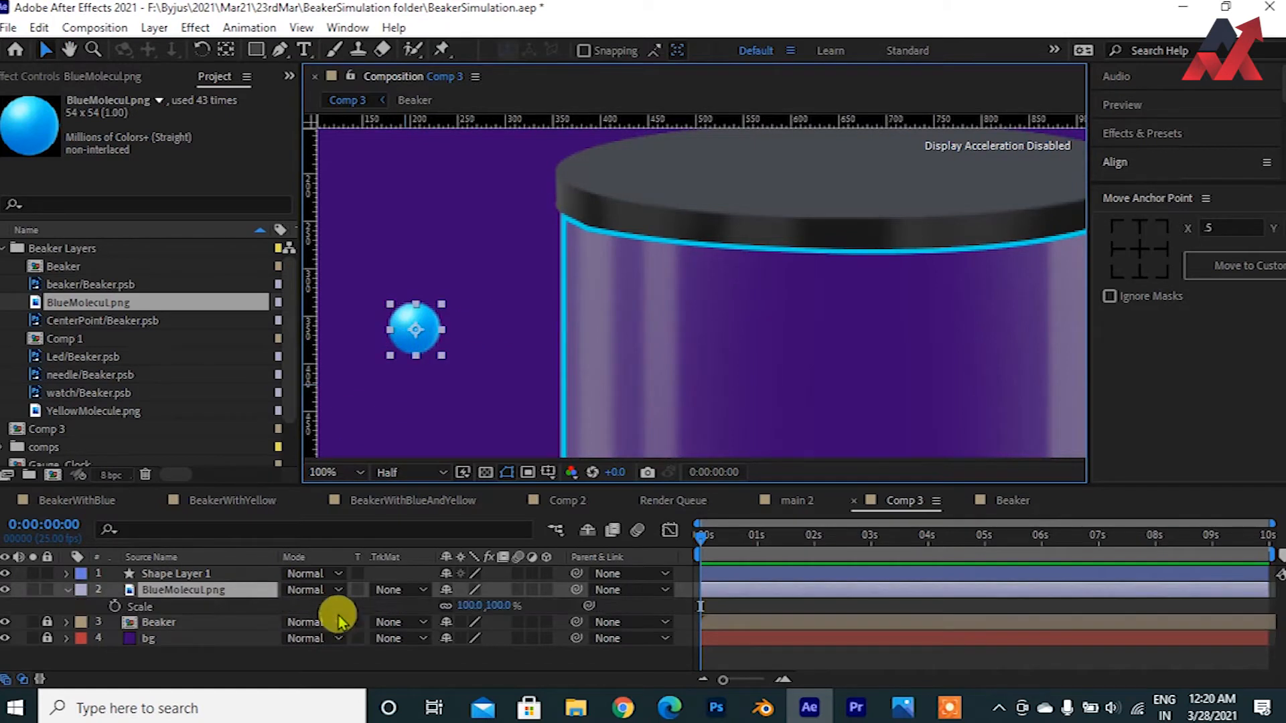
pyautogui.click(468, 606)
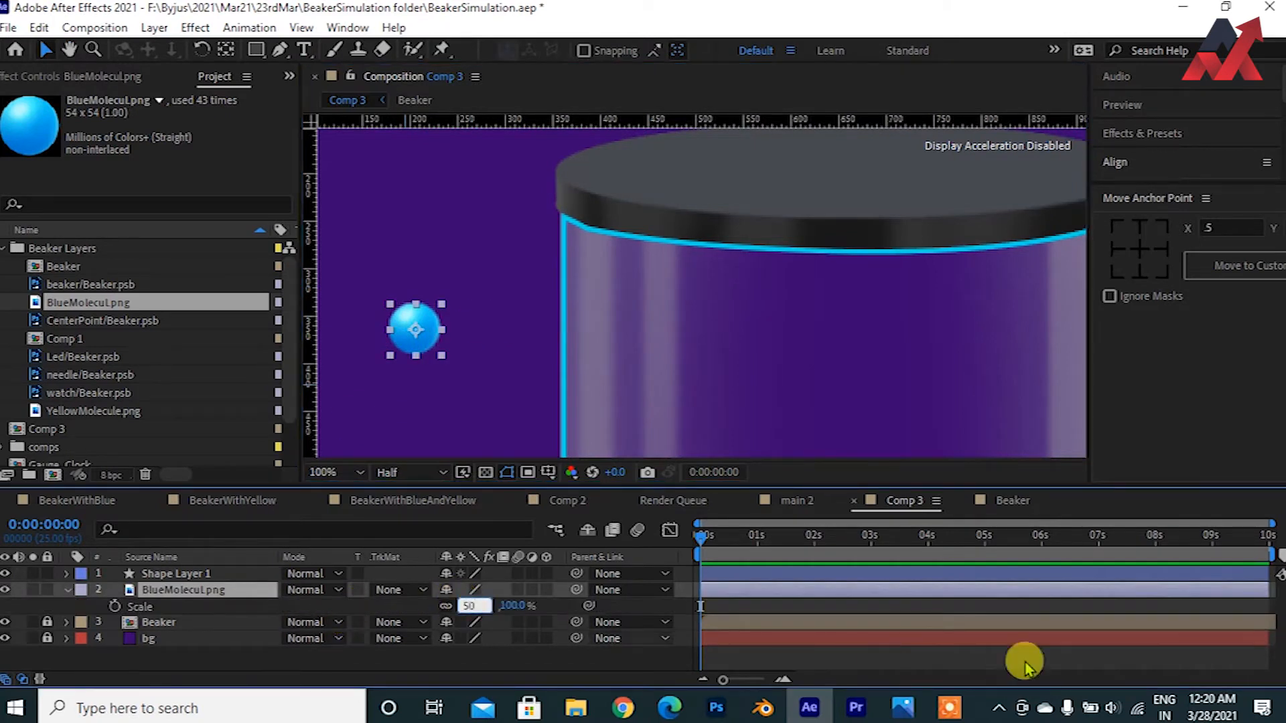
pyautogui.click(700, 606)
# Step: Reduce the scale of the BlueMolecul.png layer to 45%
pyautogui.scroll(-1, 497, 302)
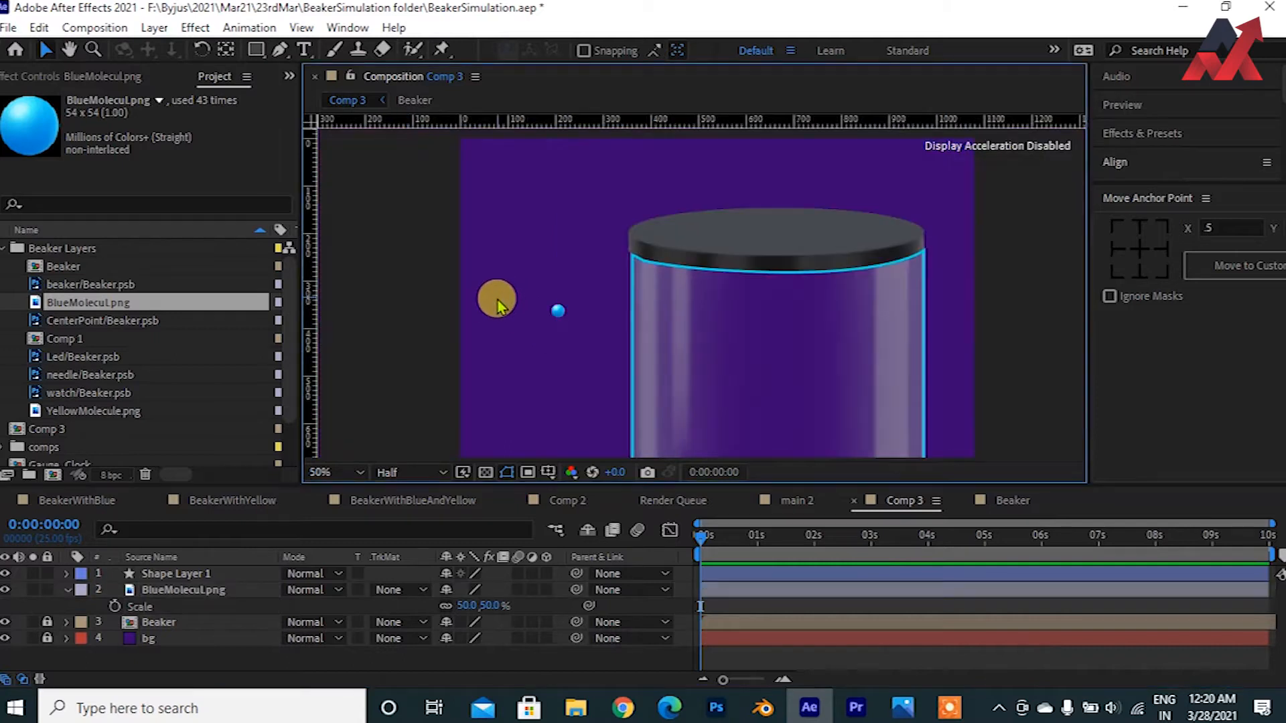
pyautogui.click(557, 314)
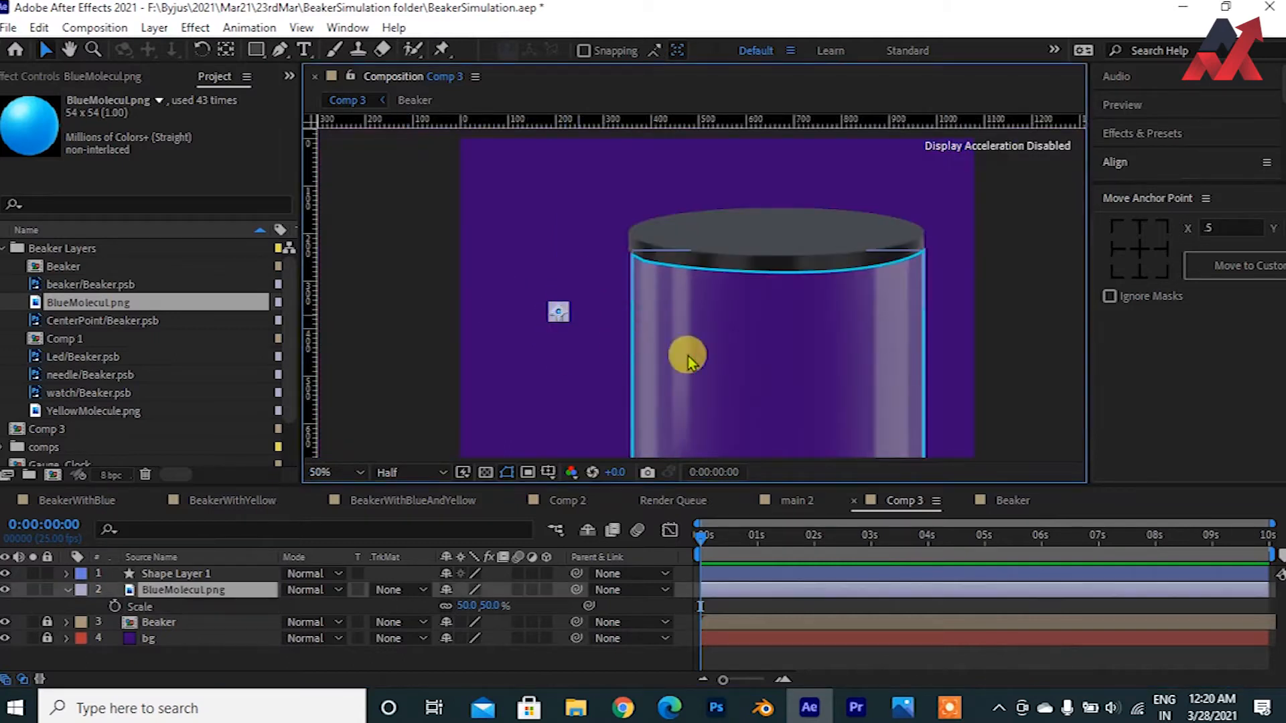
pyautogui.click(467, 607)
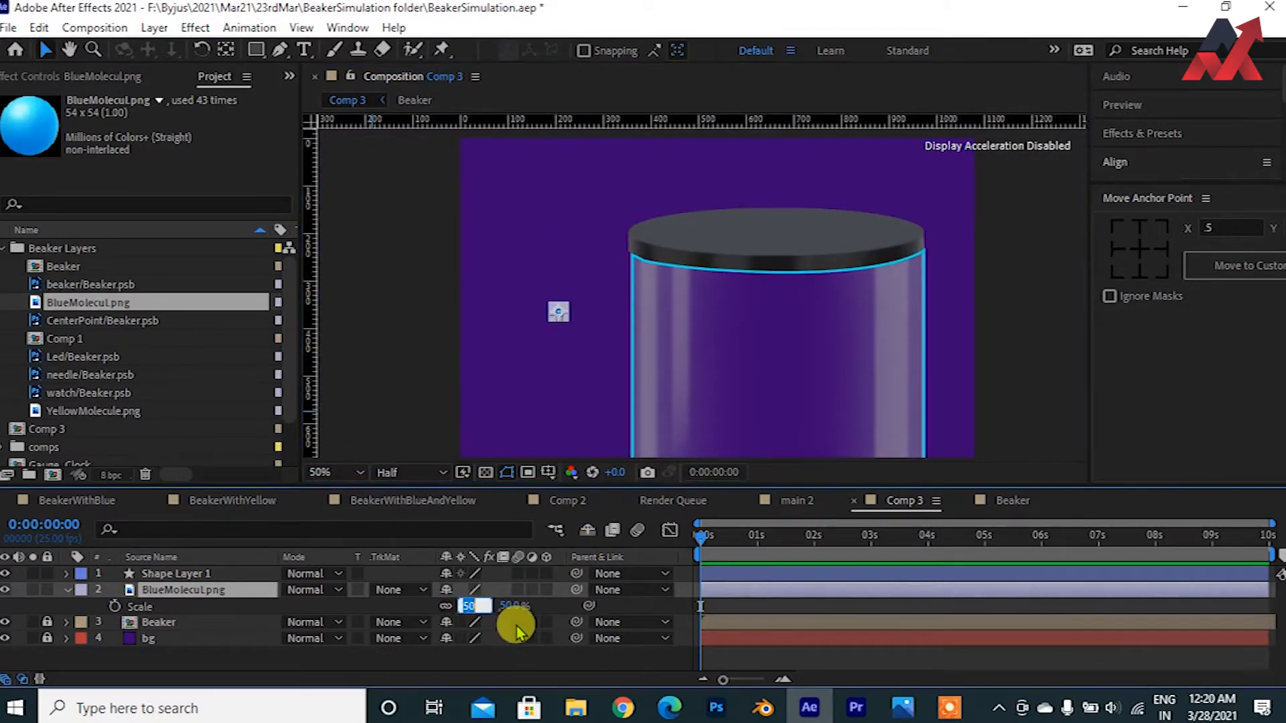
pyautogui.press('Return')
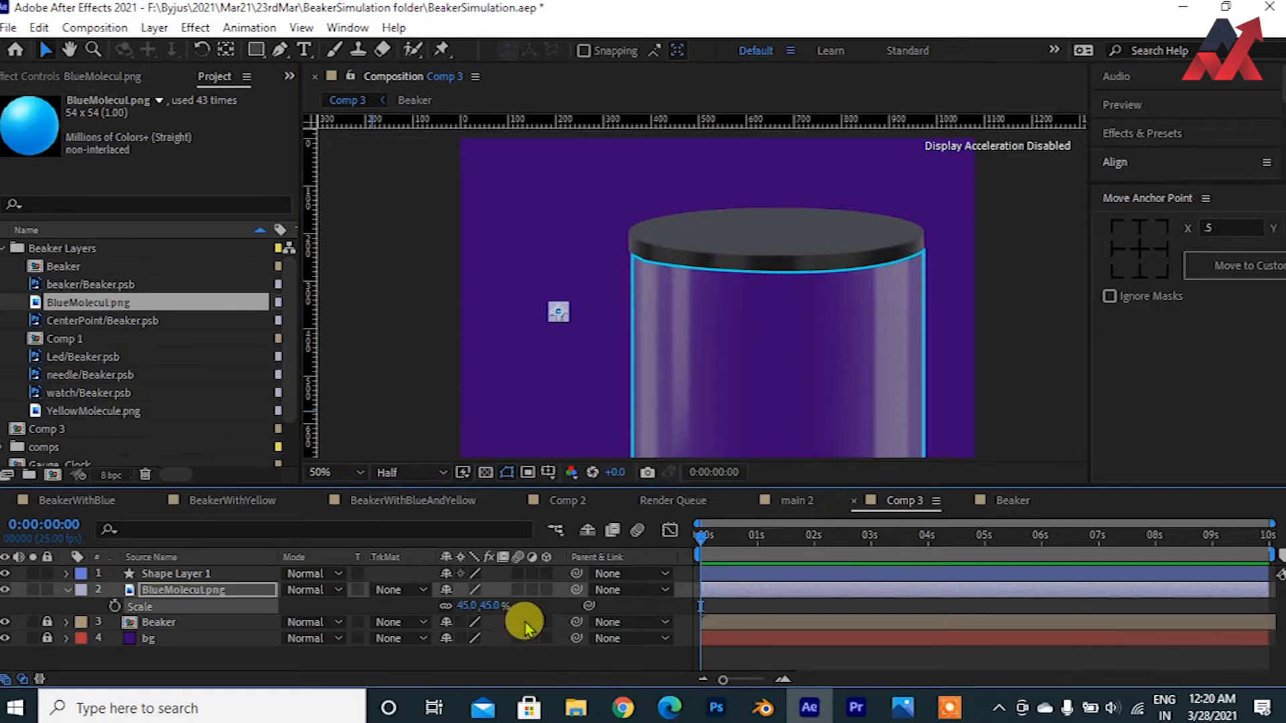
# Step: Deselect the molecule layer and draw an ellipse shape that covers the blue molecule beside the beaker
pyautogui.click(560, 385)
pyautogui.scroll(1, 566, 309)
pyautogui.moveTo(637, 359); pyautogui.dragTo(574, 363)
pyautogui.moveTo(254, 49); pyautogui.dragTo(329, 93)
pyautogui.moveTo(432, 251); pyautogui.dragTo(494, 229)
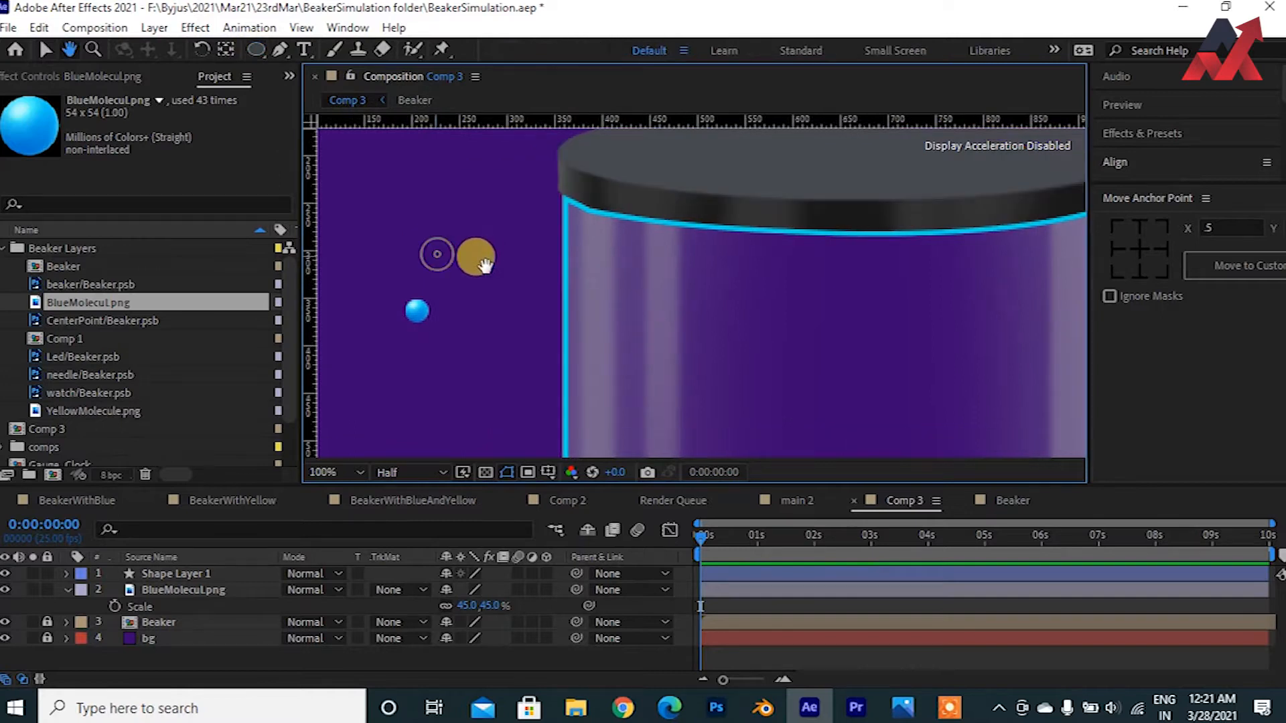
pyautogui.moveTo(407, 299); pyautogui.dragTo(426, 320)
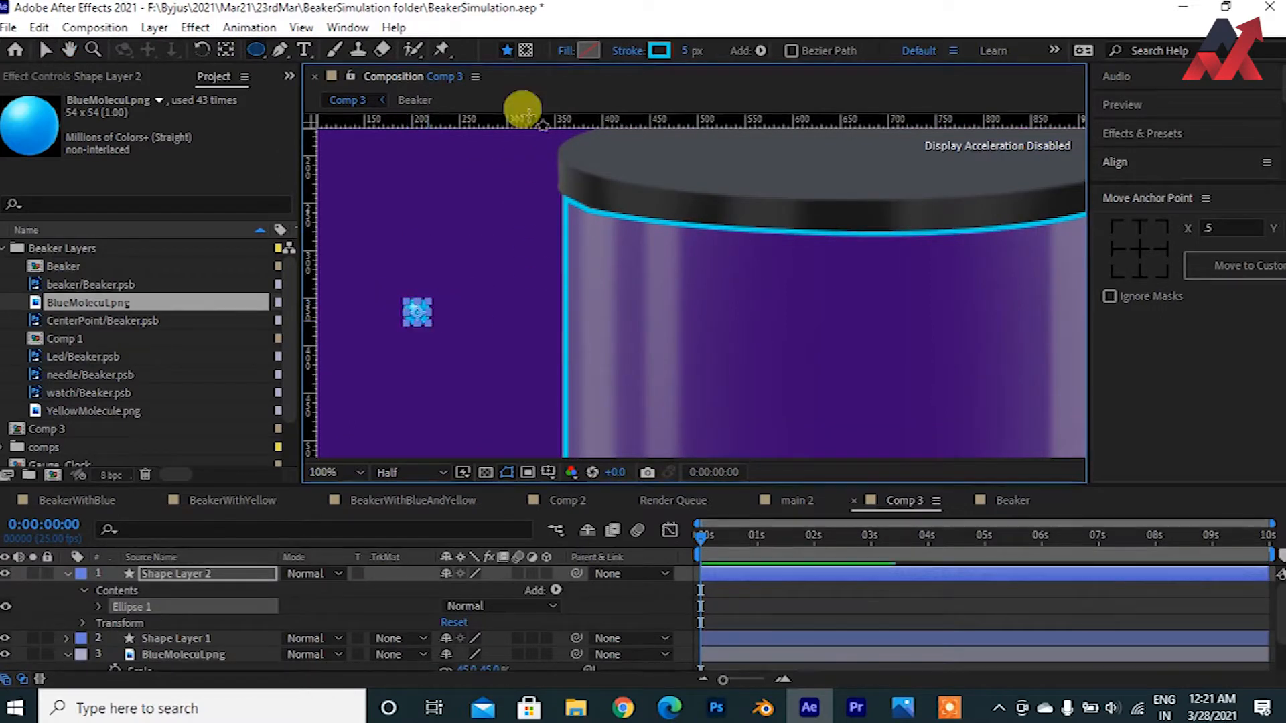
# Step: Remove the ellipse's stroke by setting it to None, and give it a solid red FE0014 fill
pyautogui.click(627, 51)
pyautogui.click(545, 298)
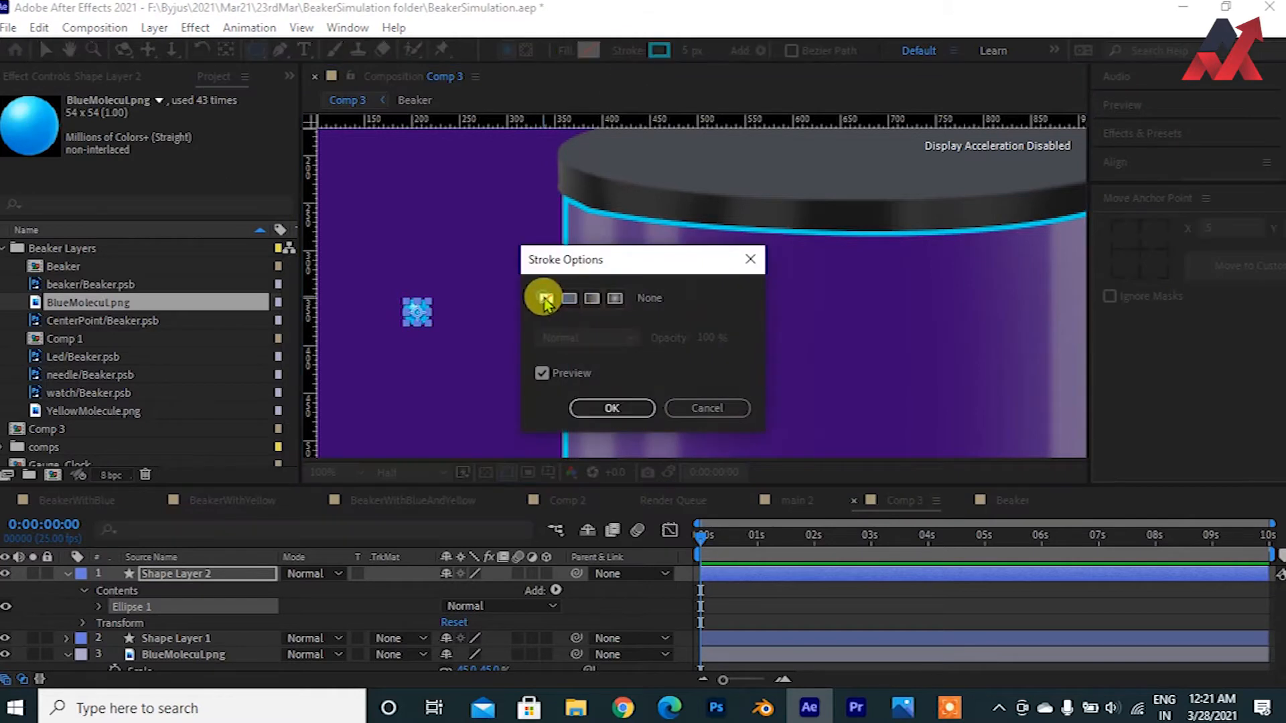
pyautogui.click(609, 408)
pyautogui.click(580, 52)
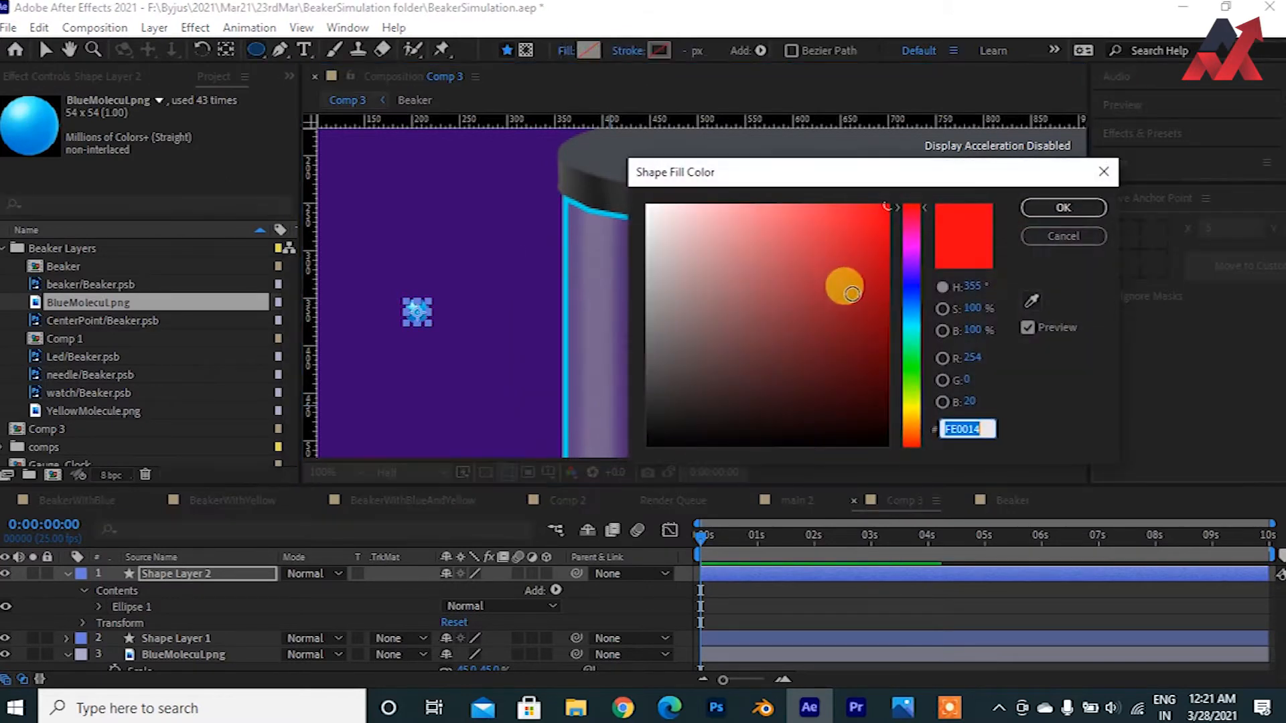
pyautogui.click(1064, 208)
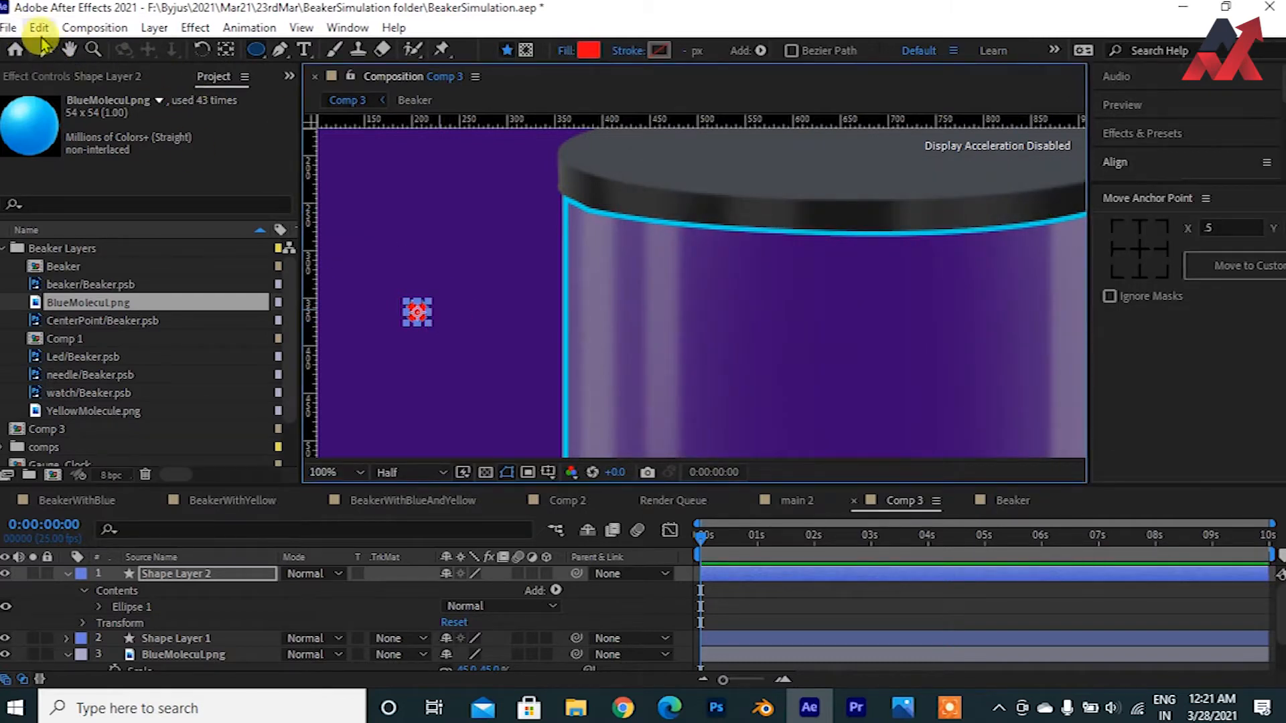
# Step: Move the red circle inside the beaker outline, near its upper-left corner just below the lid
pyautogui.press('v')
pyautogui.moveTo(491, 305); pyautogui.dragTo(590, 244)
pyautogui.scroll(-1, 672, 256)
pyautogui.scroll(1, 734, 288)
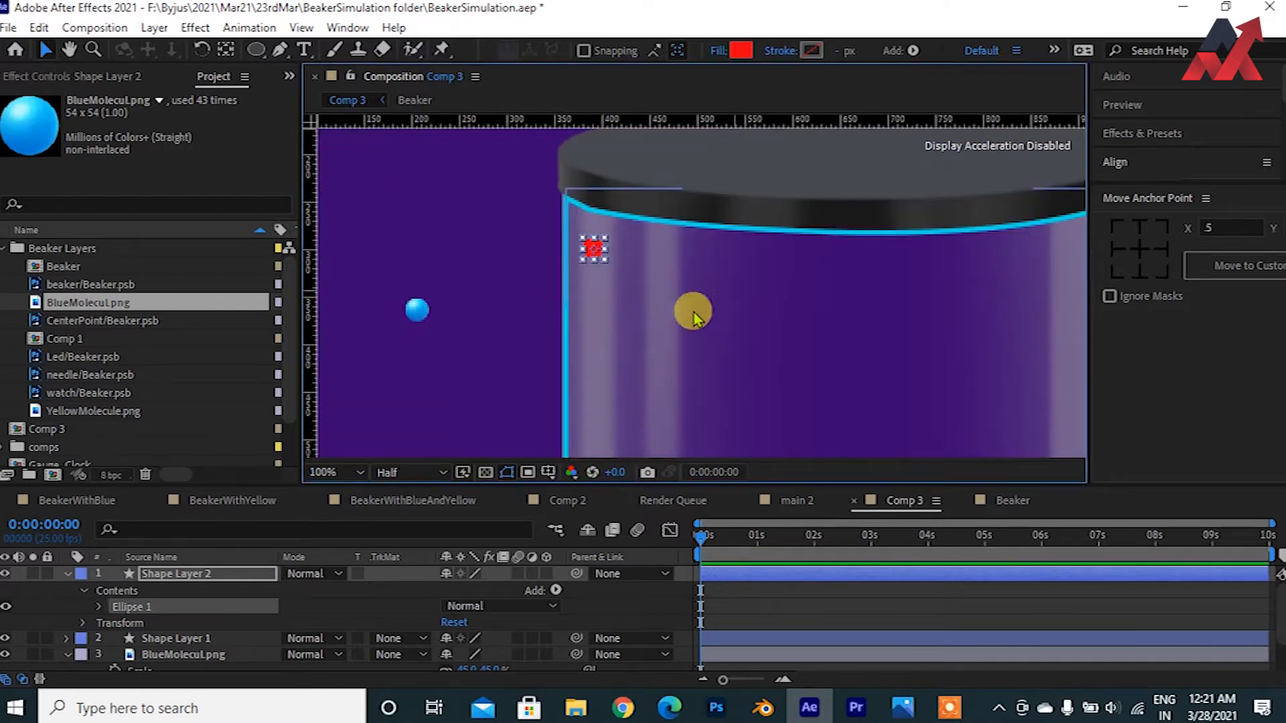
# Step: Collapse the red circle's layer, Shape Layer 2, and rename it as 1
pyautogui.click(67, 573)
pyautogui.click(177, 578)
pyautogui.press('Return')
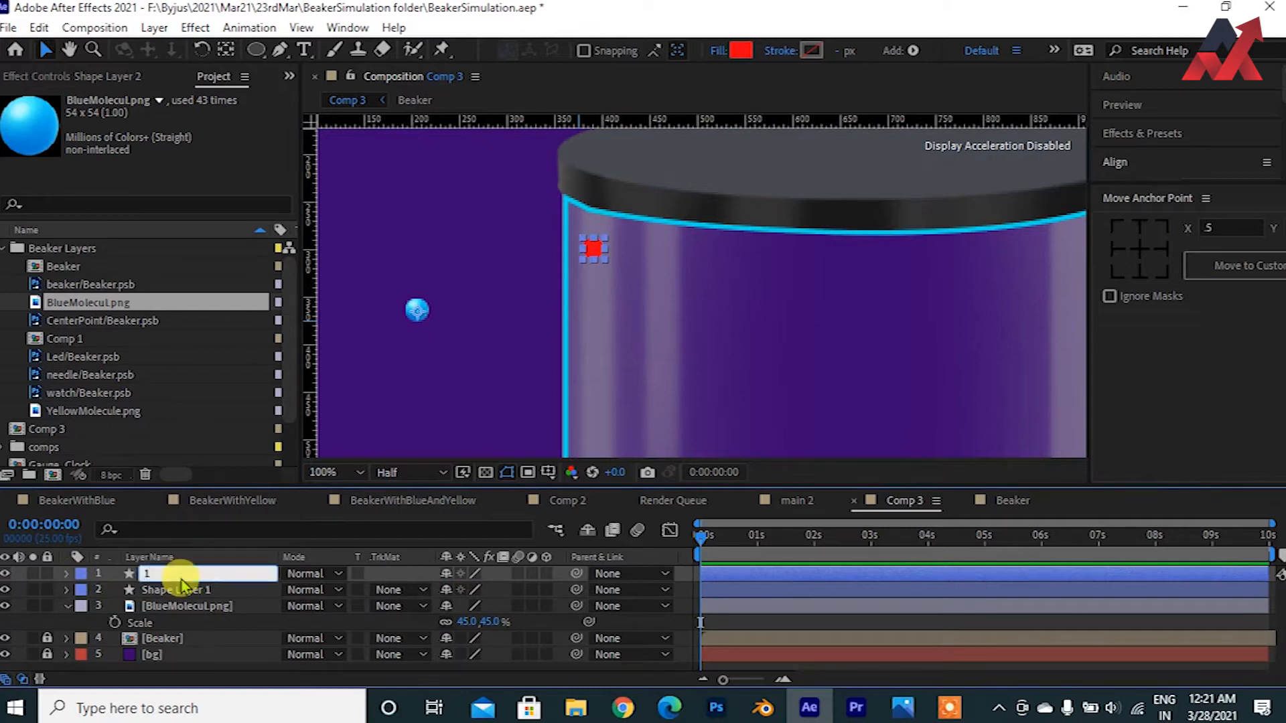
pyautogui.write('1')
pyautogui.press('Return')
# Step: Duplicate the red circle three times and space the copies to its right as a row of four
pyautogui.scroll(2, 693, 309)
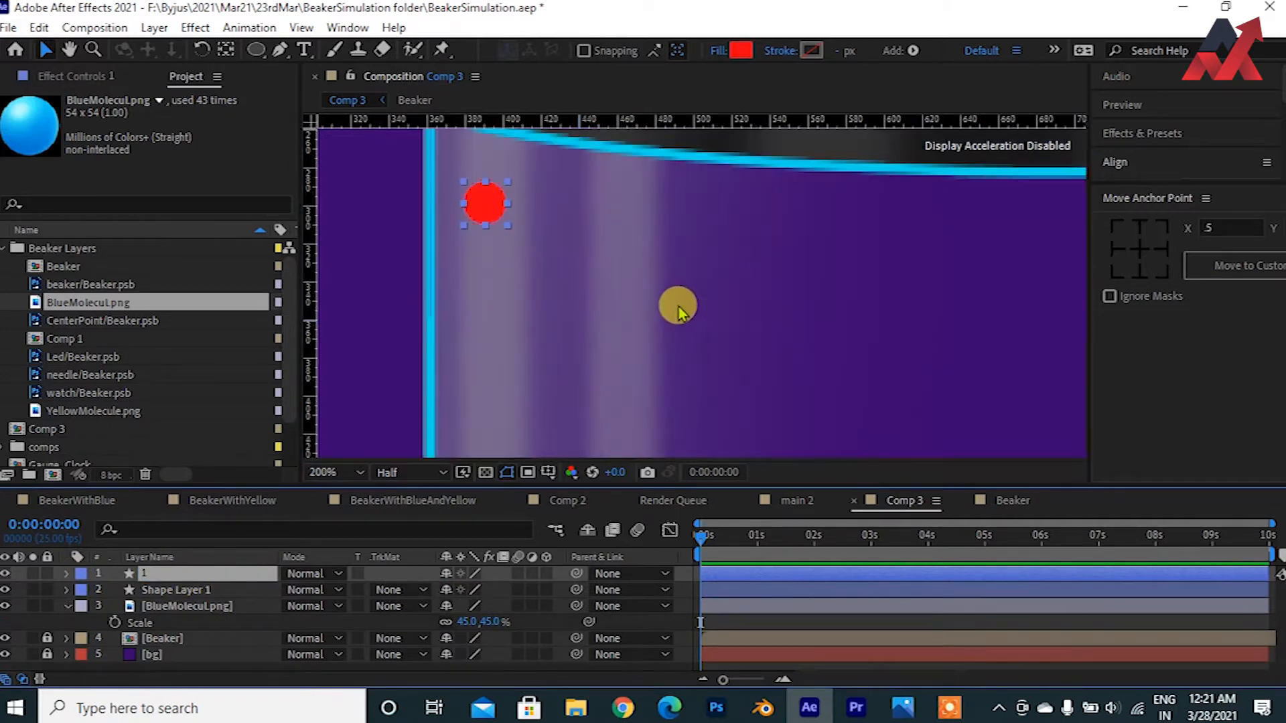
pyautogui.hotkey('ctrl', 'd')
pyautogui.moveTo(484, 205); pyautogui.dragTo(668, 226)
pyautogui.hotkey('ctrl', 'd')
pyautogui.hotkey('ctrl', 'd')
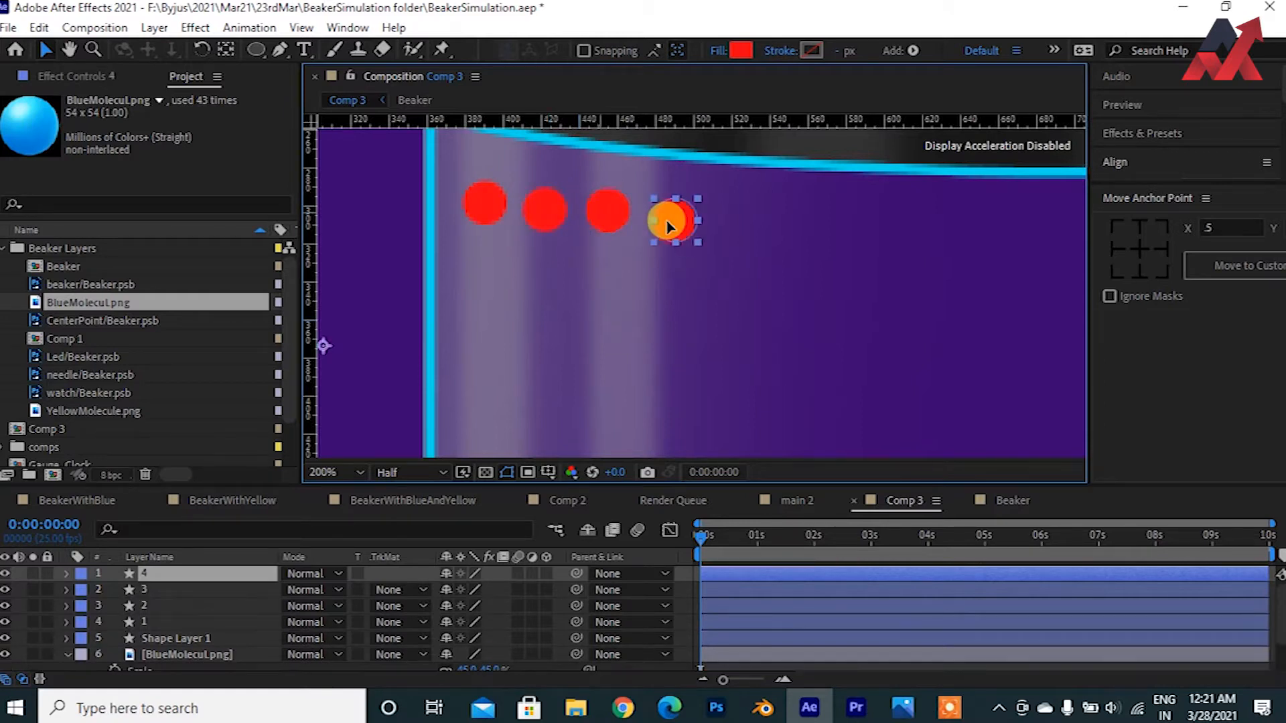
pyautogui.click(535, 209)
pyautogui.click(611, 216)
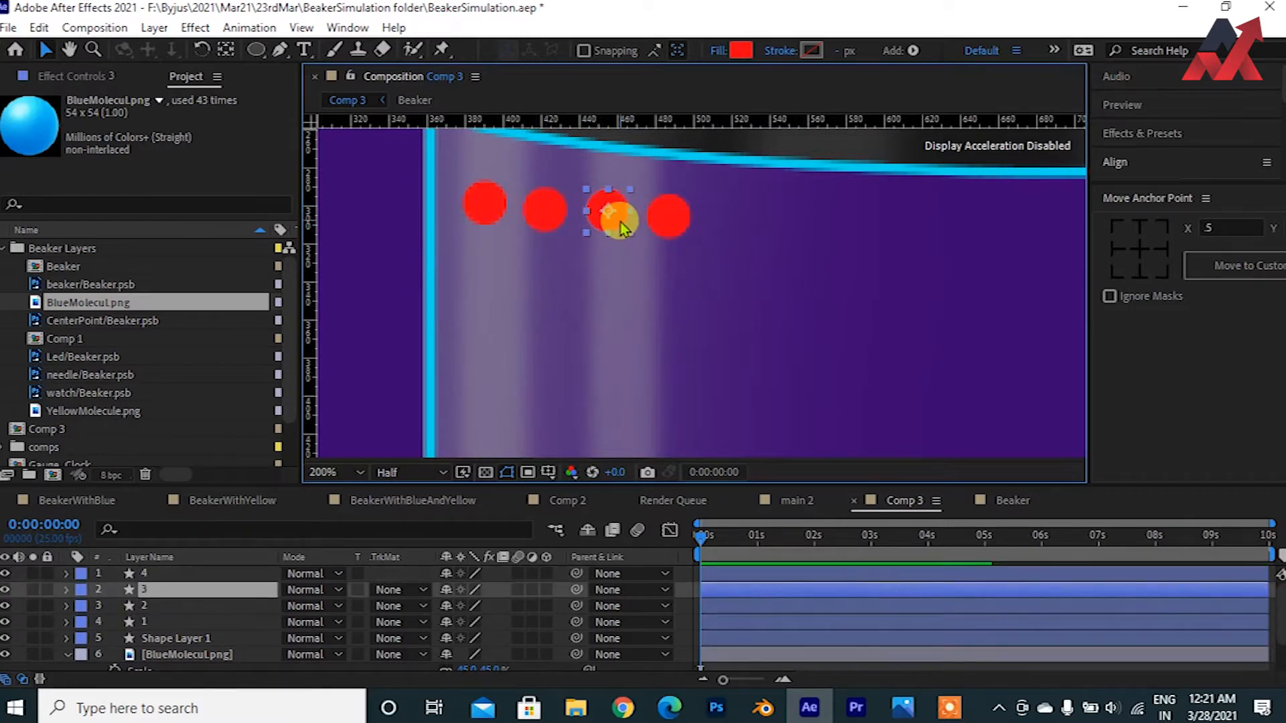
# Step: Duplicate all four red circles together and place the copies to the right, extending the row to eight
pyautogui.click(669, 227)
pyautogui.keyDown('shift'); pyautogui.click(608, 211); pyautogui.keyUp('shift')
pyautogui.keyDown('shift'); pyautogui.click(545, 210); pyautogui.keyUp('shift')
pyautogui.keyDown('shift'); pyautogui.click(472, 213); pyautogui.keyUp('shift')
pyautogui.hotkey('ctrl', 'd')
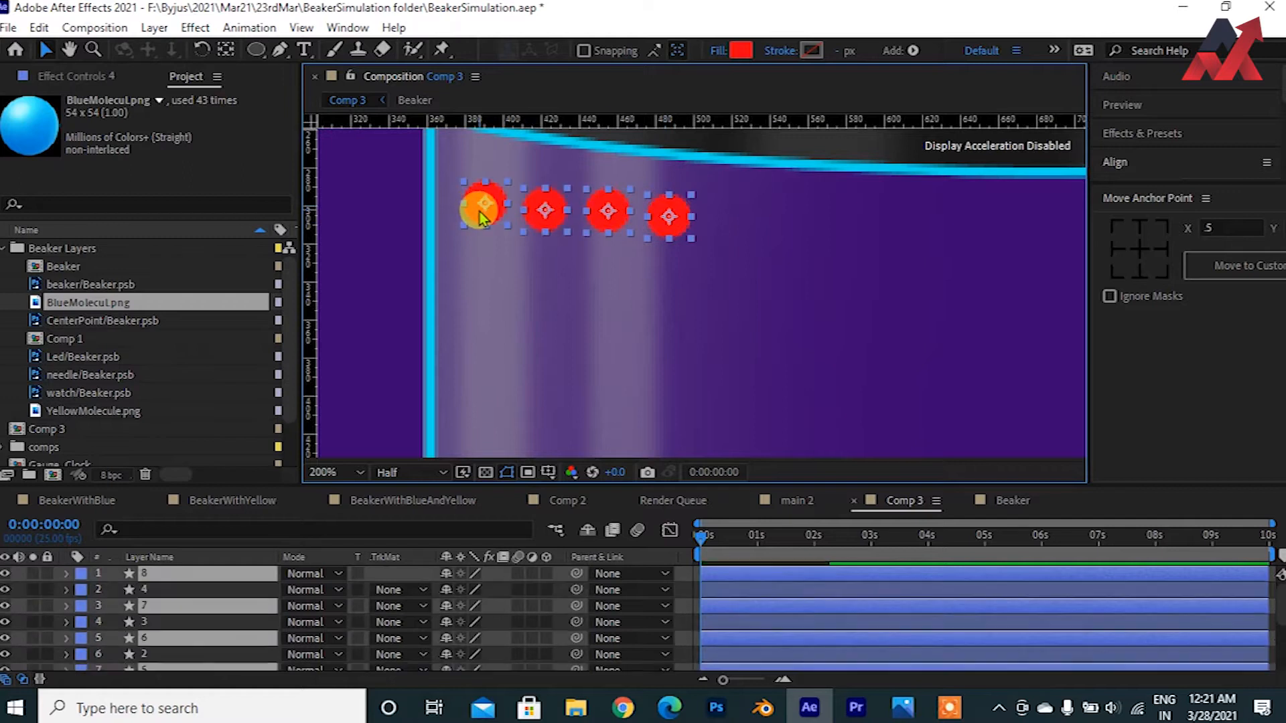
pyautogui.moveTo(553, 213); pyautogui.dragTo(797, 233)
pyautogui.scroll(-1, 795, 321)
pyautogui.scroll(-1, 670, 294)
pyautogui.scroll(1, 603, 281)
# Step: Duplicate all eight red circles and place the copies to the right, extending the row toward the beaker's right wall
pyautogui.keyDown('shift'); pyautogui.click(529, 253); pyautogui.keyUp('shift')
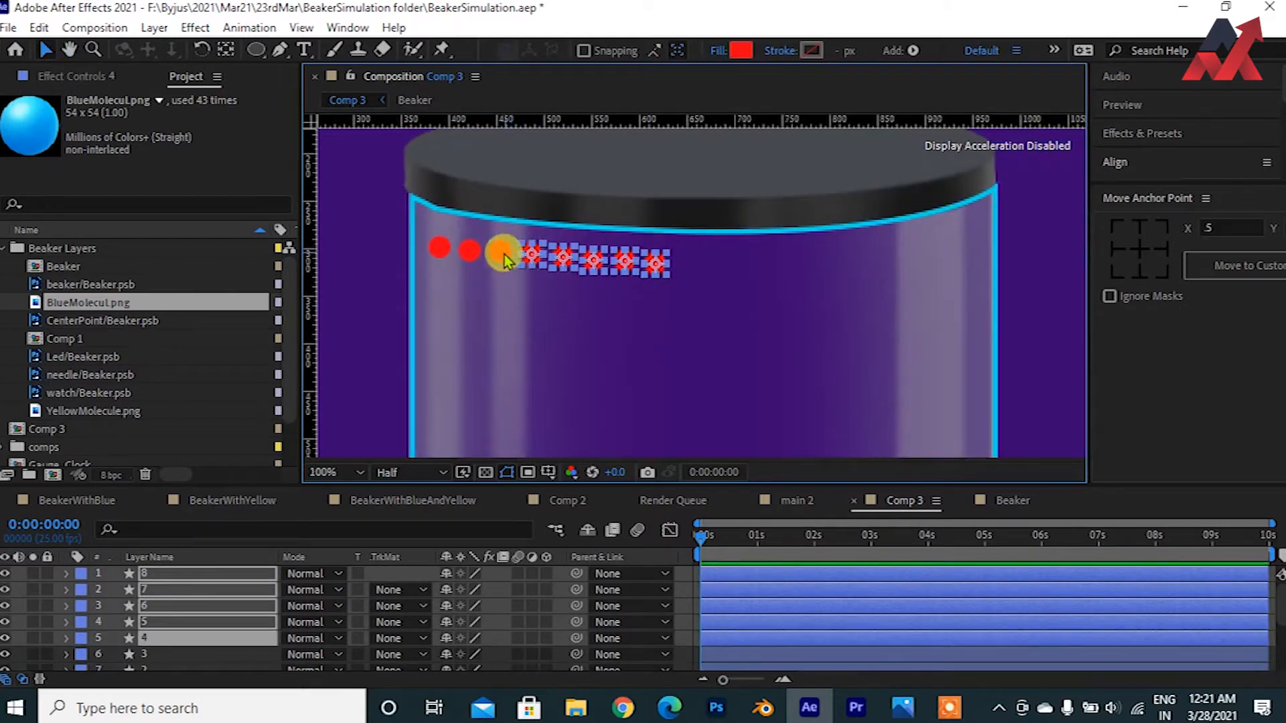
pyautogui.keyDown('shift'); pyautogui.click(503, 253); pyautogui.keyUp('shift')
pyautogui.keyDown('shift'); pyautogui.click(469, 249); pyautogui.keyUp('shift')
pyautogui.keyDown('shift'); pyautogui.click(439, 248); pyautogui.keyUp('shift')
pyautogui.hotkey('ctrl', 'd')
pyautogui.moveTo(625, 269); pyautogui.dragTo(863, 296)
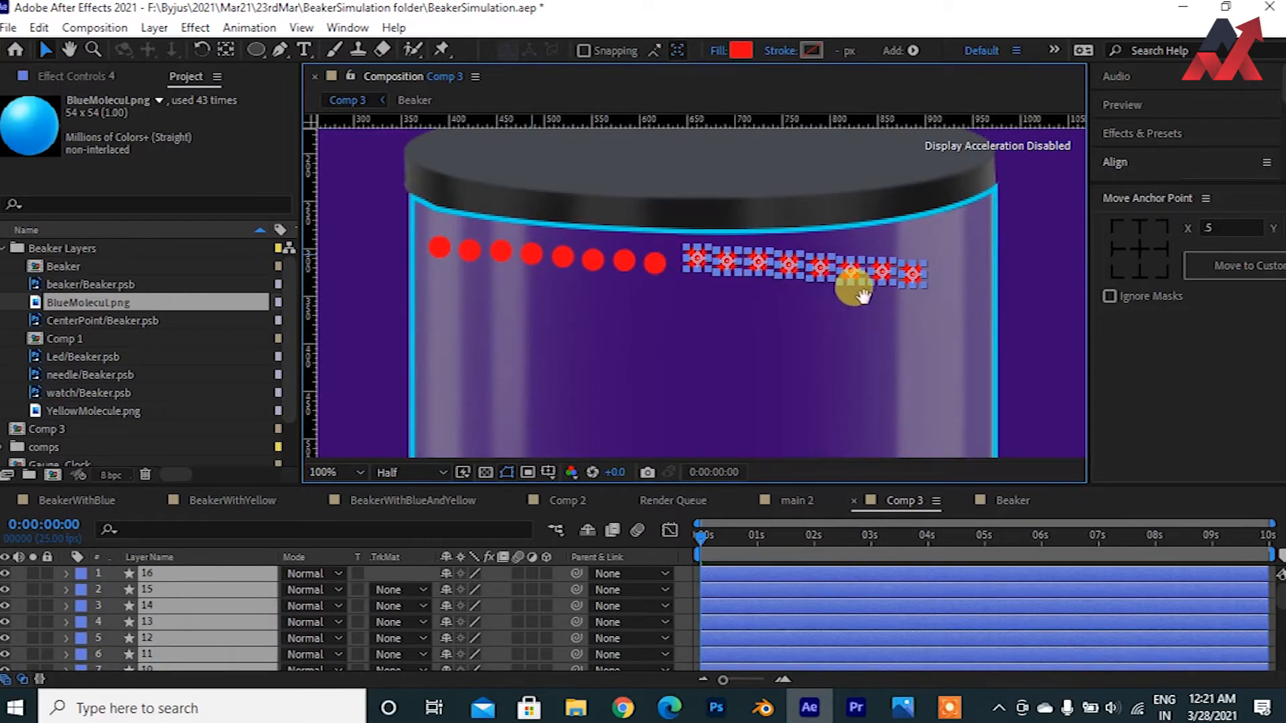
pyautogui.moveTo(951, 287); pyautogui.dragTo(850, 290)
pyautogui.click(957, 290)
# Step: Duplicate the four rightmost red circles, place the copies slightly above them by the right wall, and bring their layers to the front
pyautogui.click(808, 276)
pyautogui.keyDown('shift'); pyautogui.click(780, 275); pyautogui.keyUp('shift')
pyautogui.keyDown('shift'); pyautogui.click(750, 274); pyautogui.keyUp('shift')
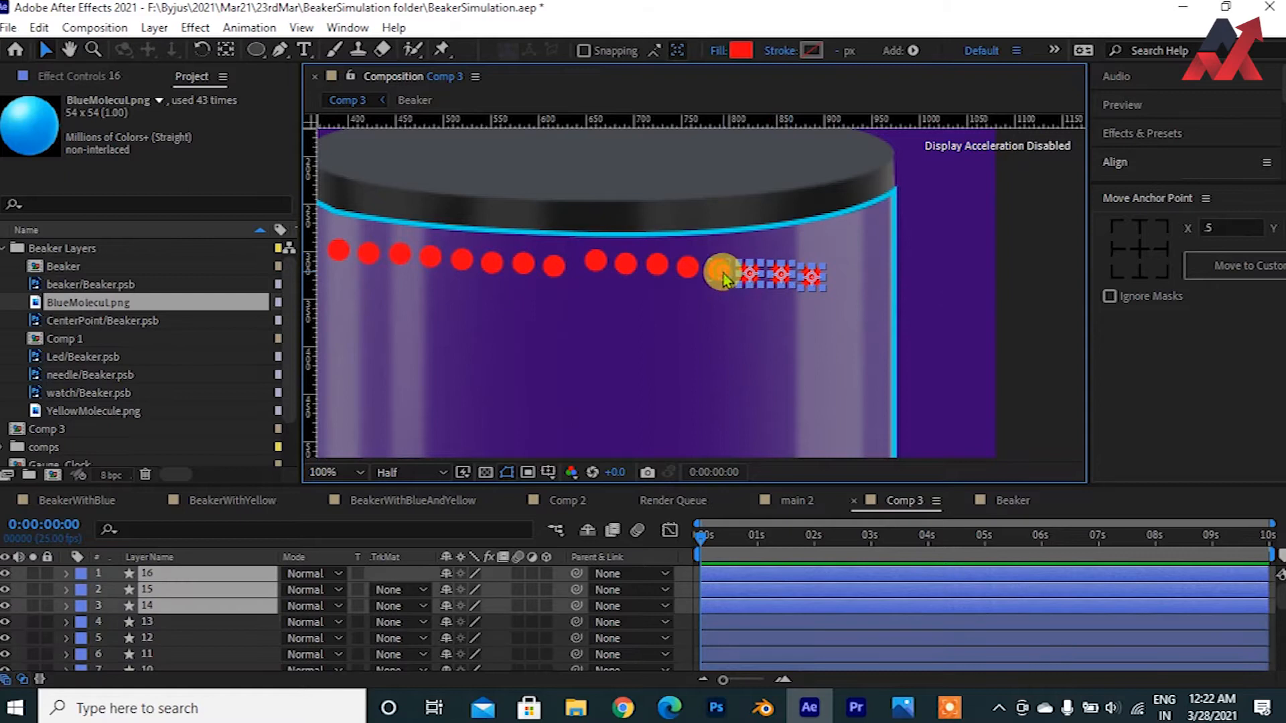
pyautogui.hotkey('ctrl', 'd')
pyautogui.moveTo(781, 273); pyautogui.dragTo(843, 257)
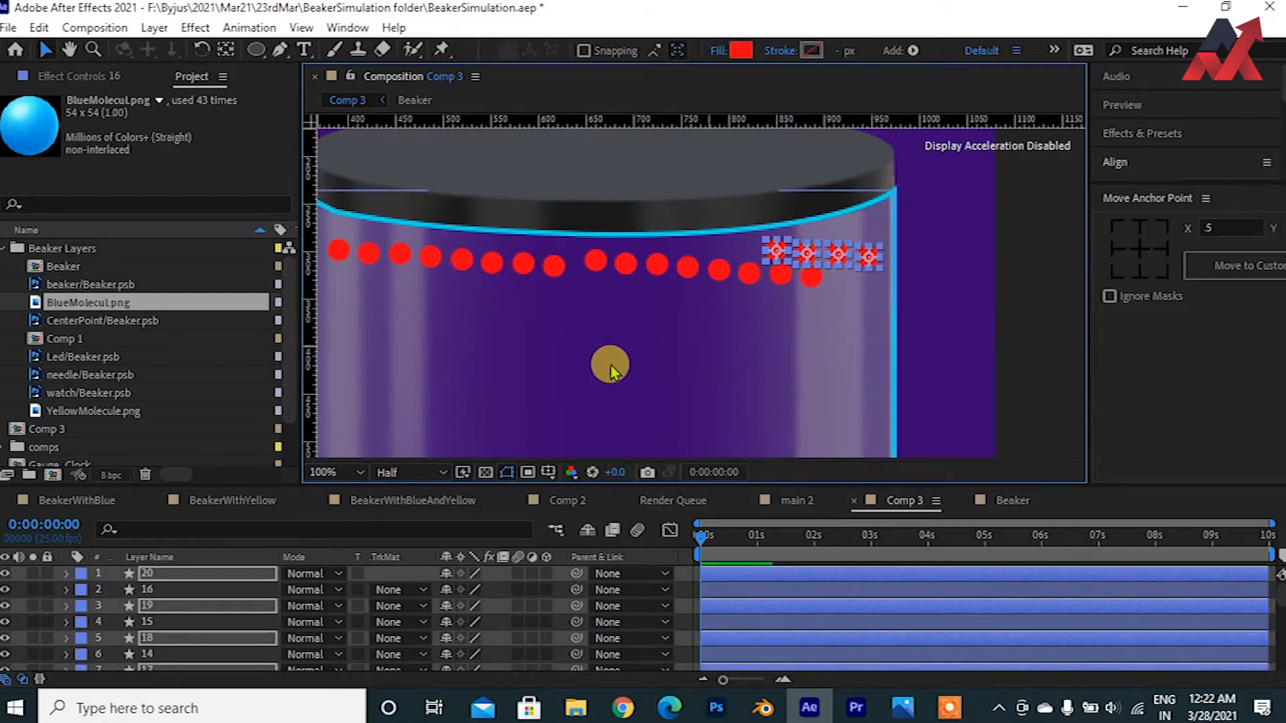
pyautogui.hotkey('ctrl', 'shift', ']')
pyautogui.click(981, 283)
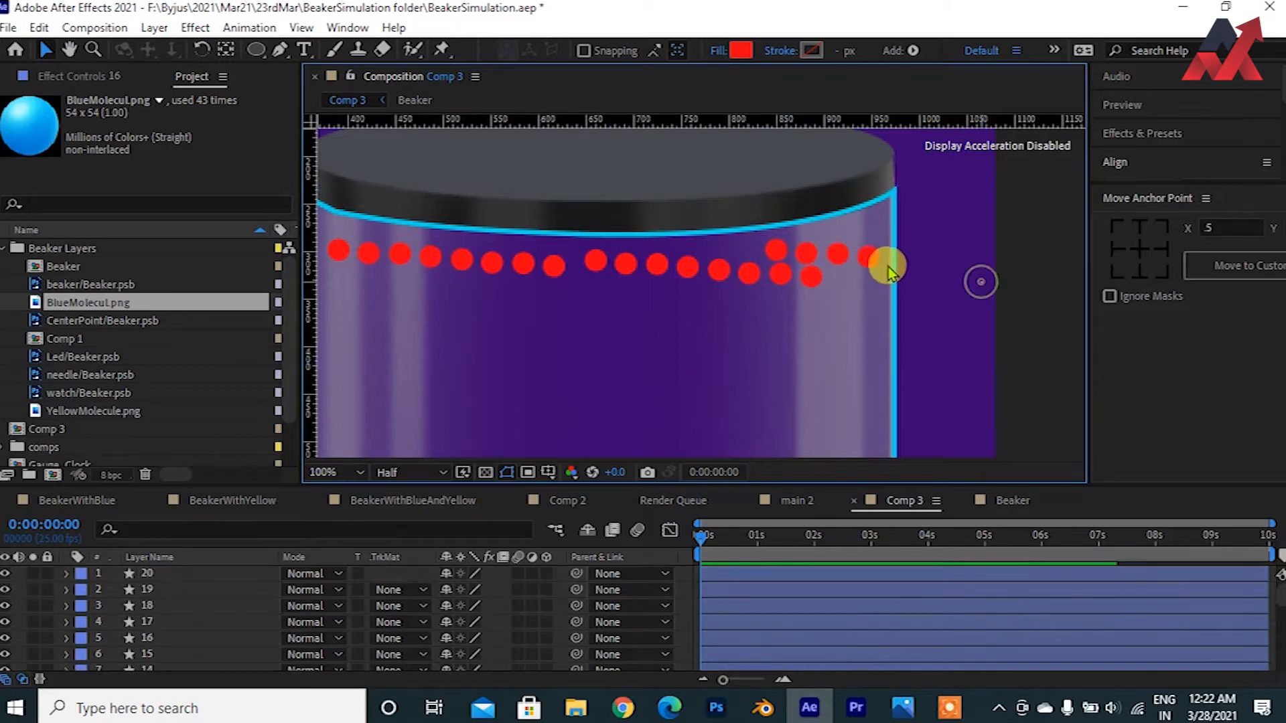
# Step: Collapse the BlueMolecul.png layer's properties and hide the bg, Beaker and BlueMolecul.png layers
pyautogui.scroll(-1, 887, 265)
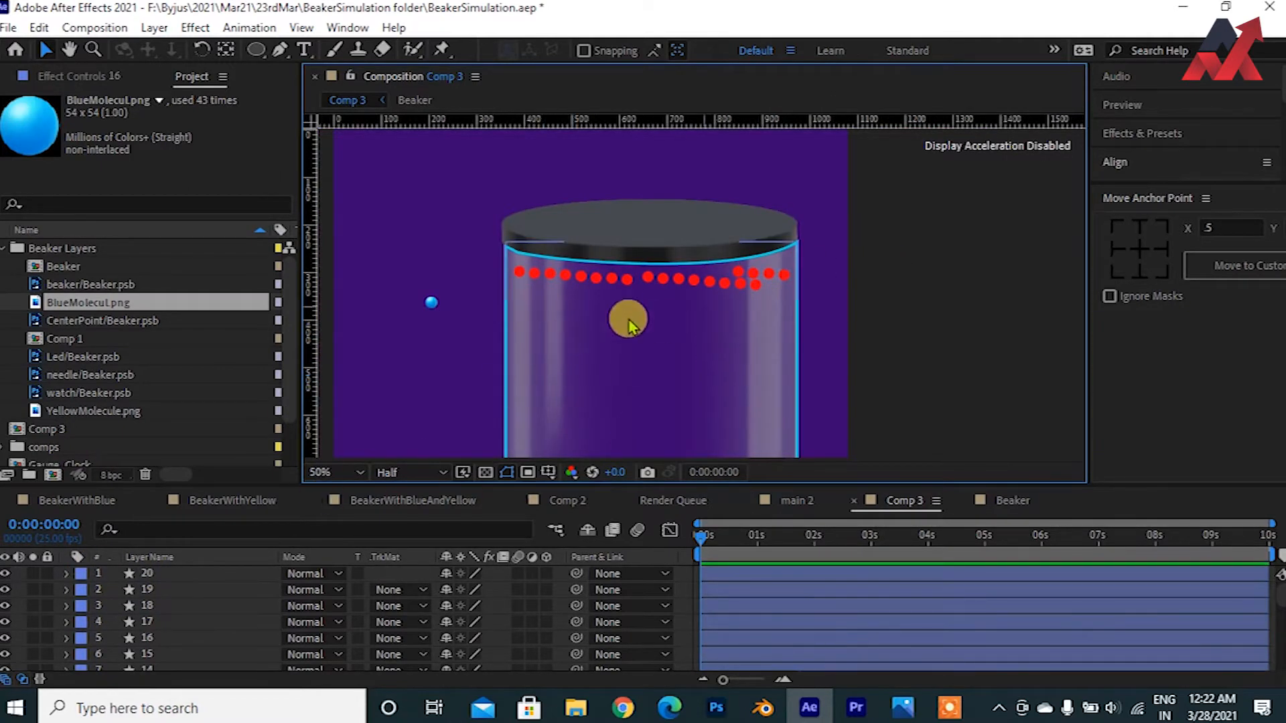
pyautogui.press('s')
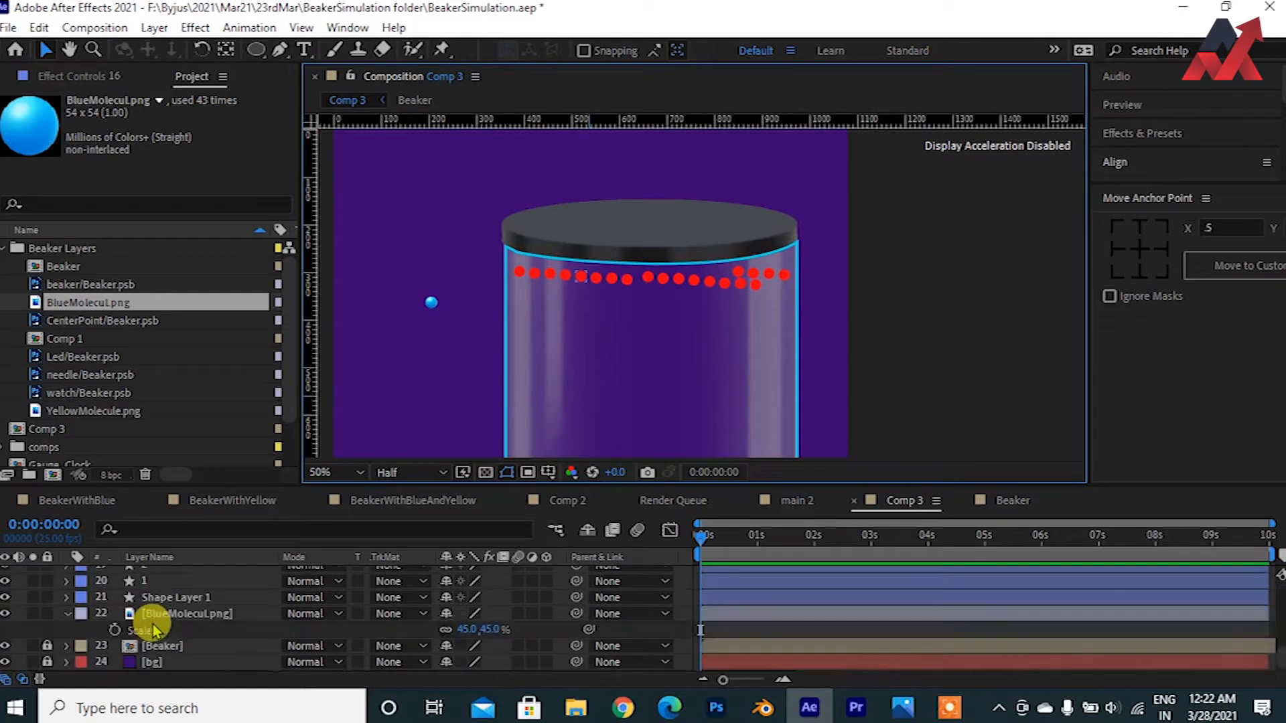
pyautogui.click(67, 613)
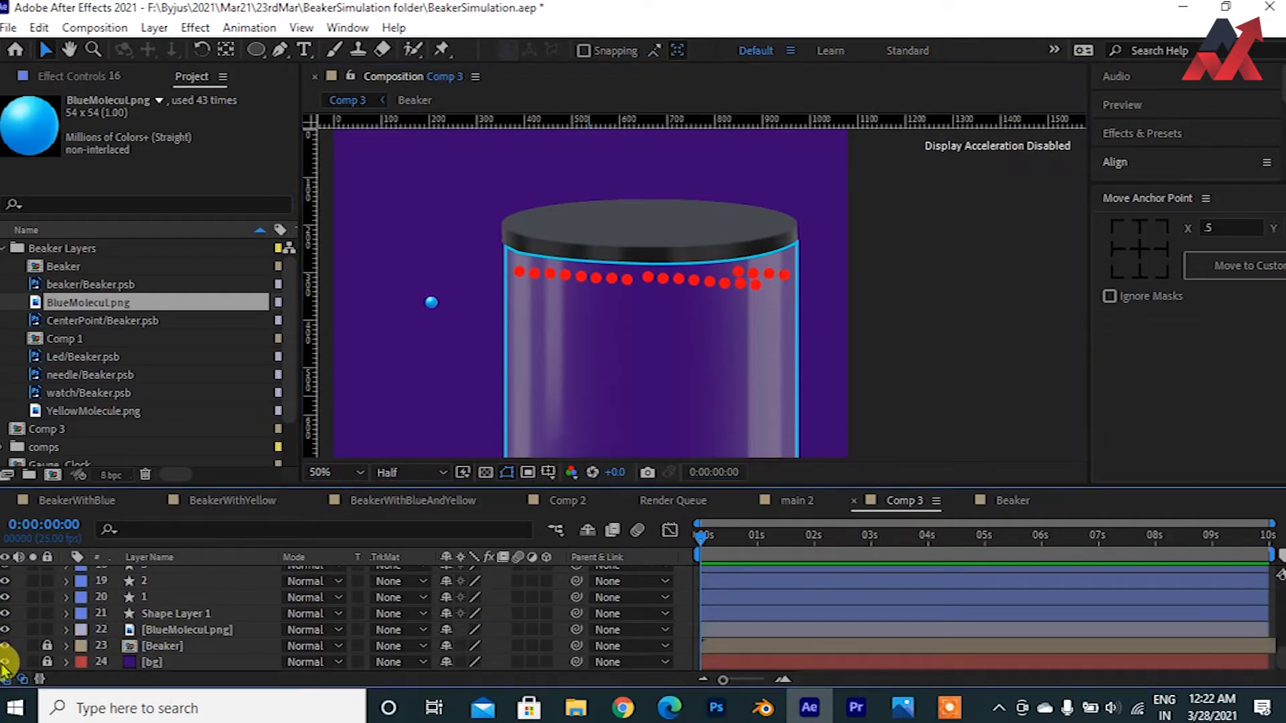
pyautogui.click(4, 661)
pyautogui.click(5, 662)
pyautogui.click(4, 646)
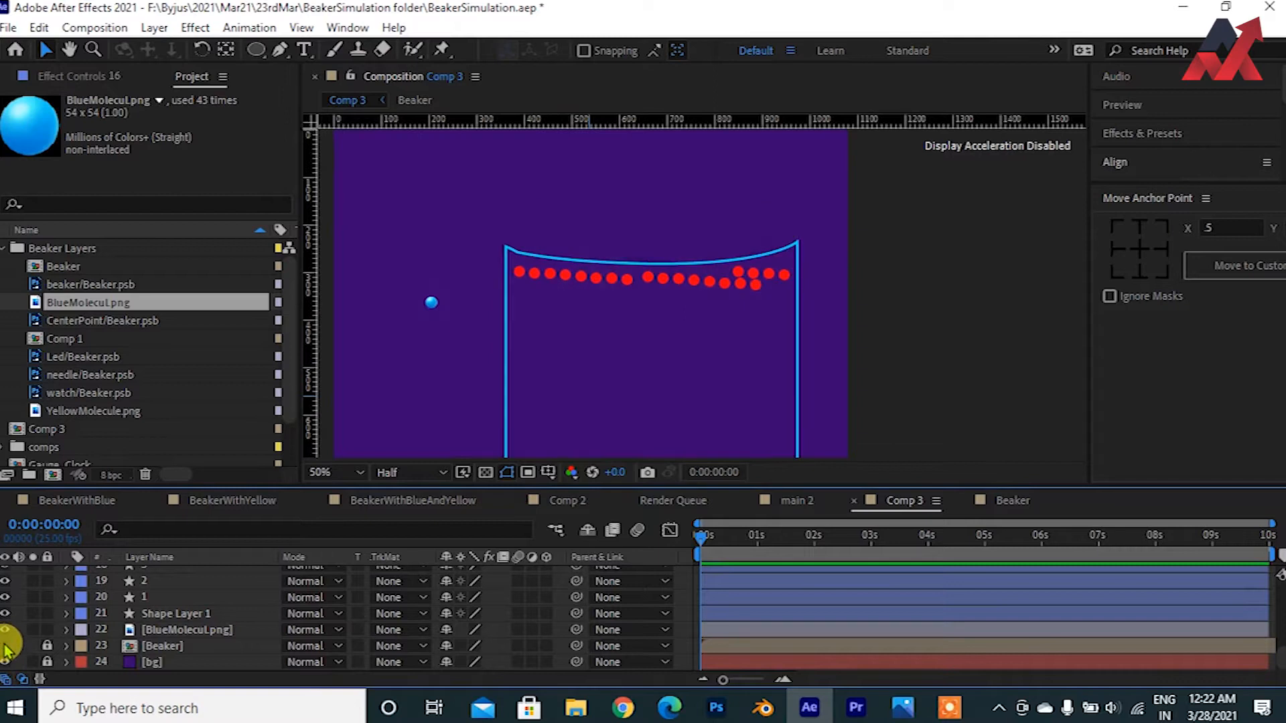
pyautogui.click(5, 662)
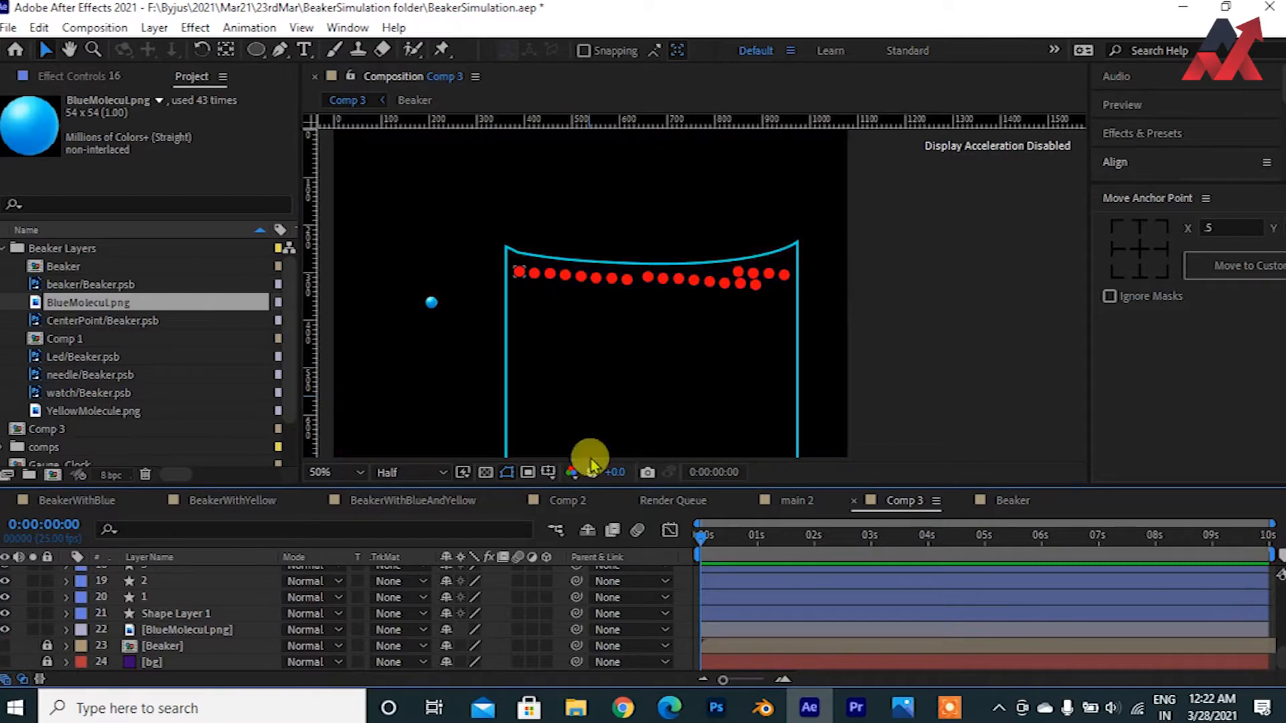
pyautogui.click(433, 303)
pyautogui.click(5, 630)
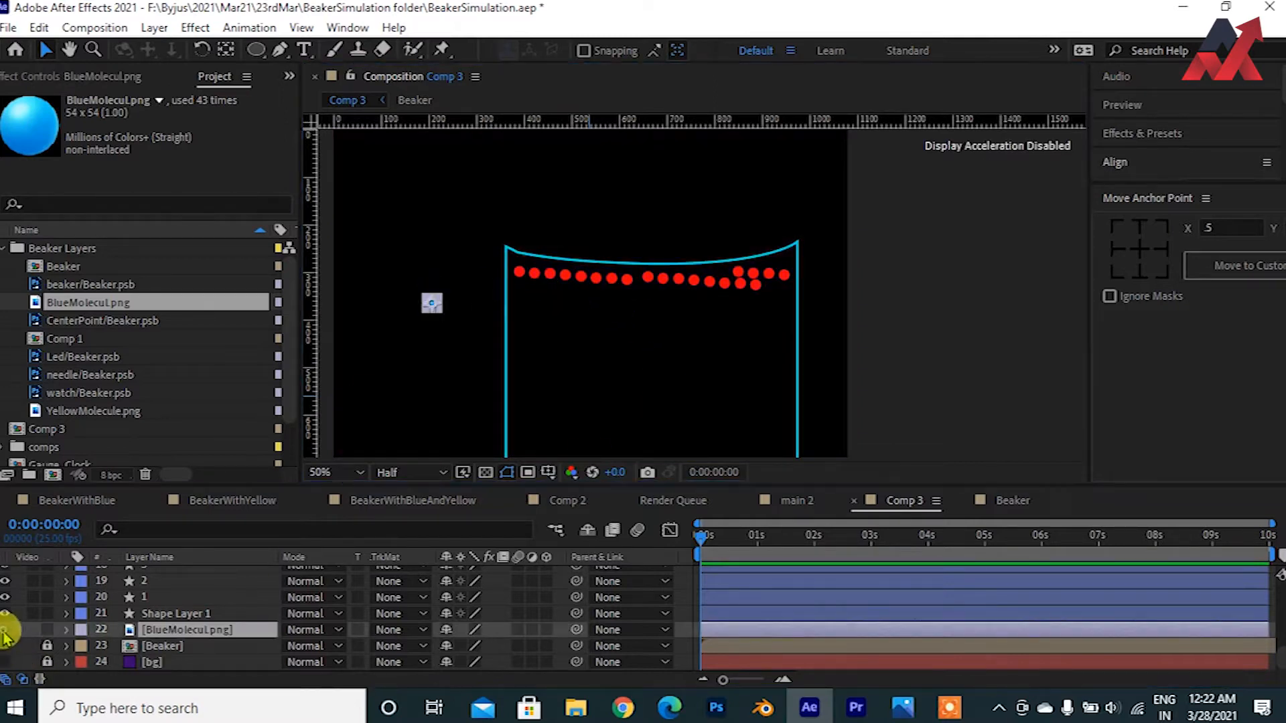
# Step: Select the beaker outline together with all the red circles and open them in the Newton simulator
pyautogui.scroll(-1, 623, 373)
pyautogui.moveTo(651, 332); pyautogui.dragTo(586, 267)
pyautogui.moveTo(757, 189); pyautogui.dragTo(345, 351)
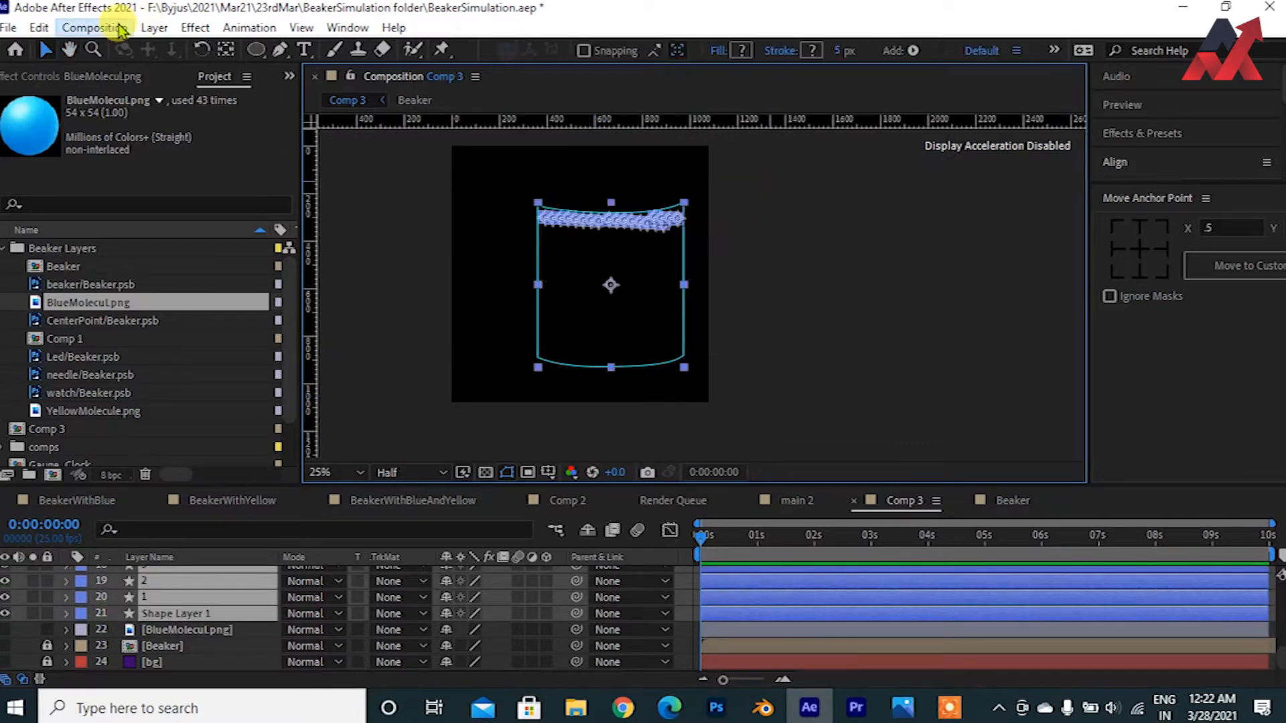
pyautogui.click(121, 30)
pyautogui.click(172, 440)
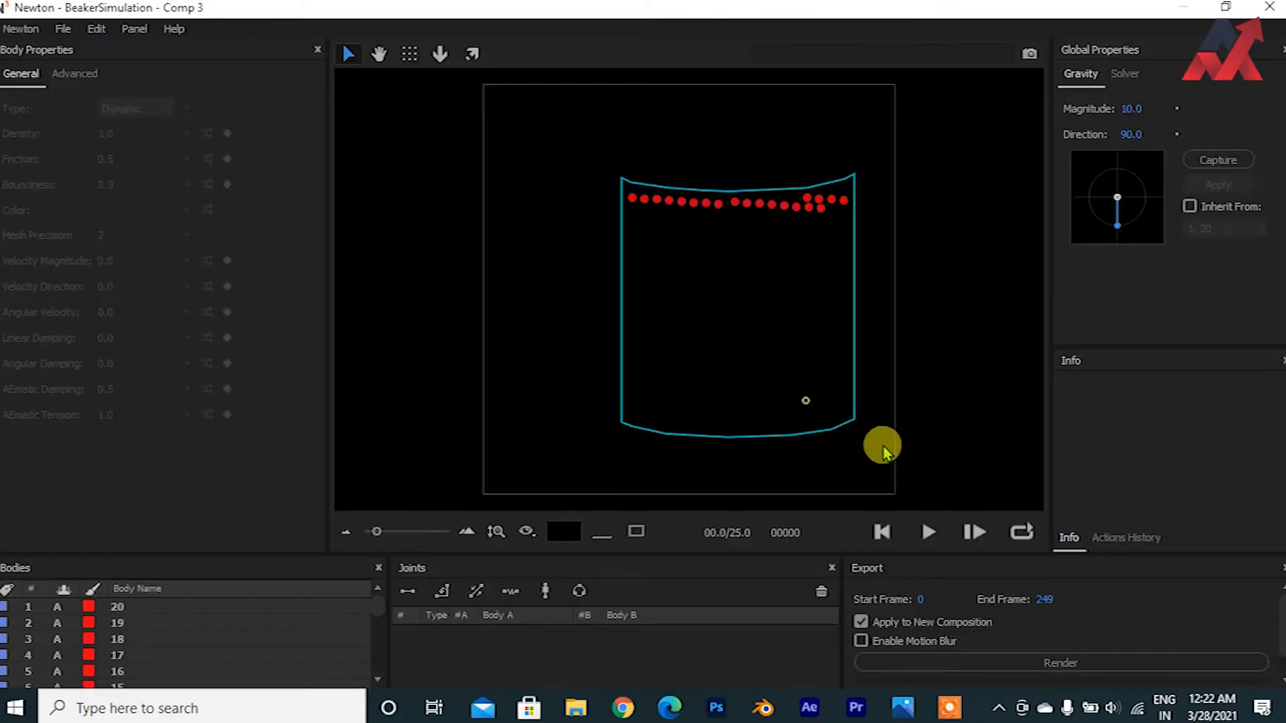
# Step: Set the beaker outline body's Mesh Precision to 10, dismiss the polygon warning, and deselect the body
pyautogui.click(864, 436)
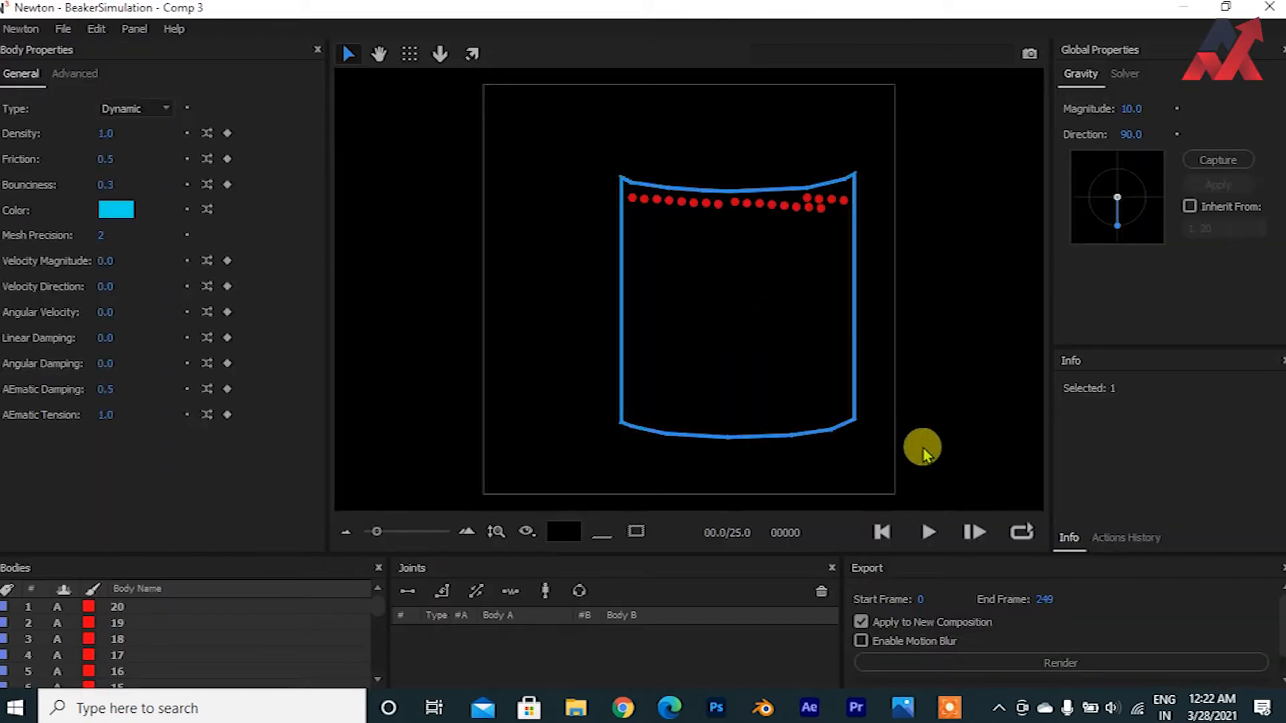
pyautogui.click(107, 238)
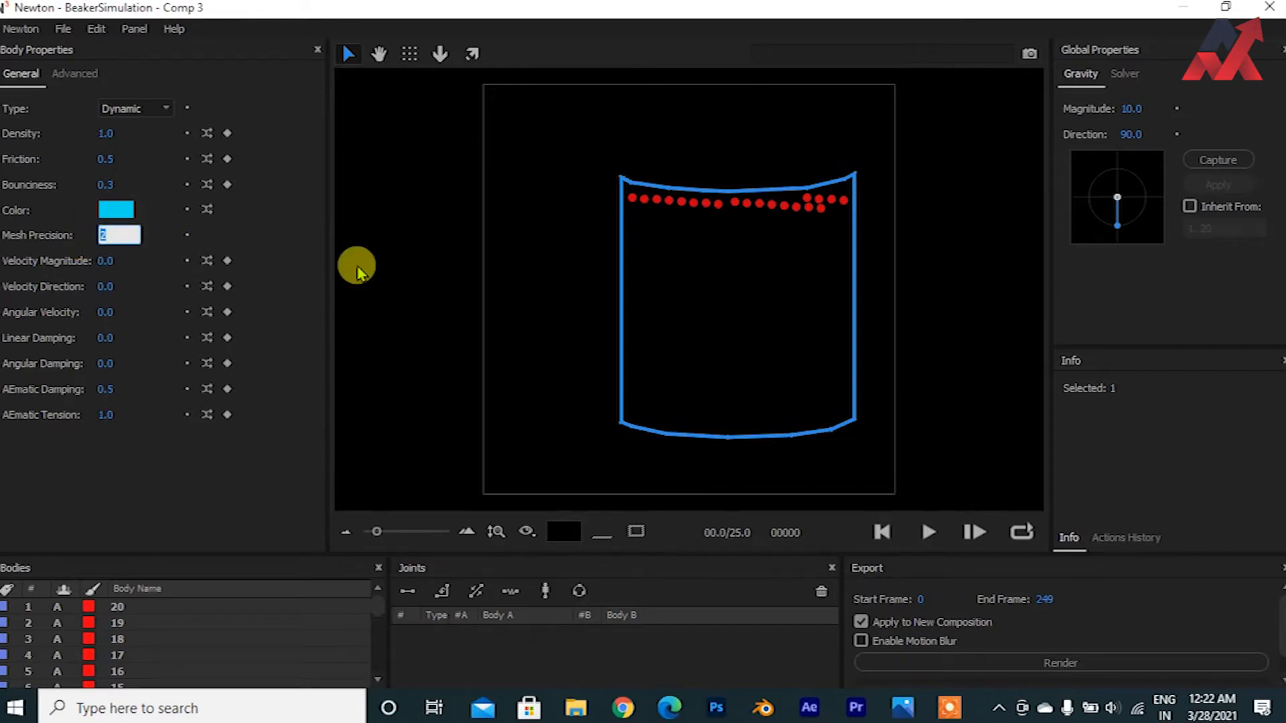
pyautogui.write('10')
pyautogui.press('Return')
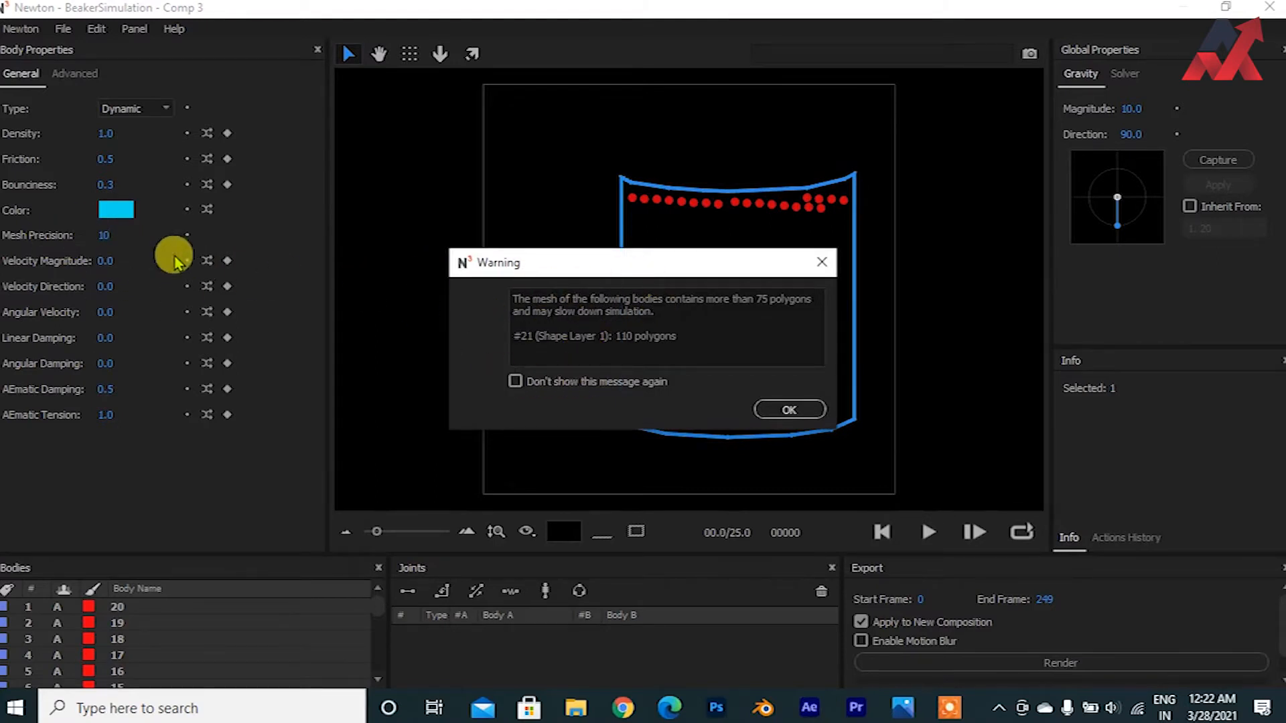
pyautogui.click(761, 412)
pyautogui.click(109, 235)
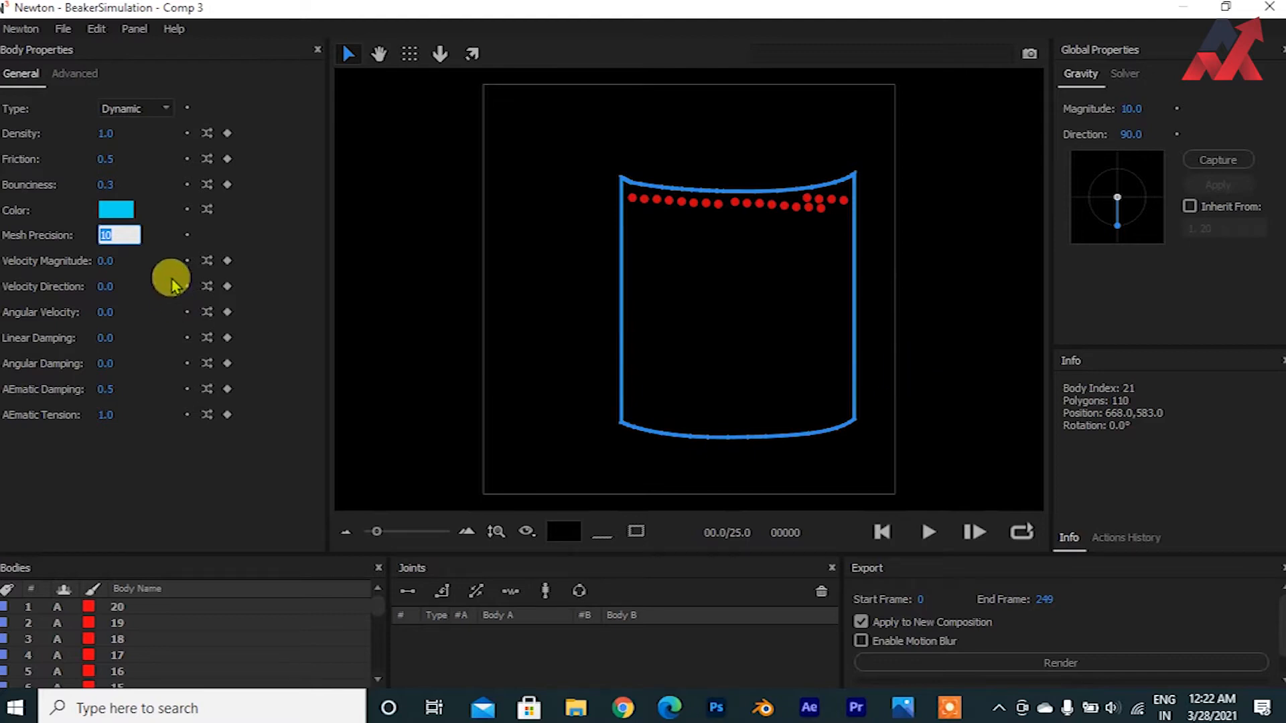
pyautogui.click(388, 295)
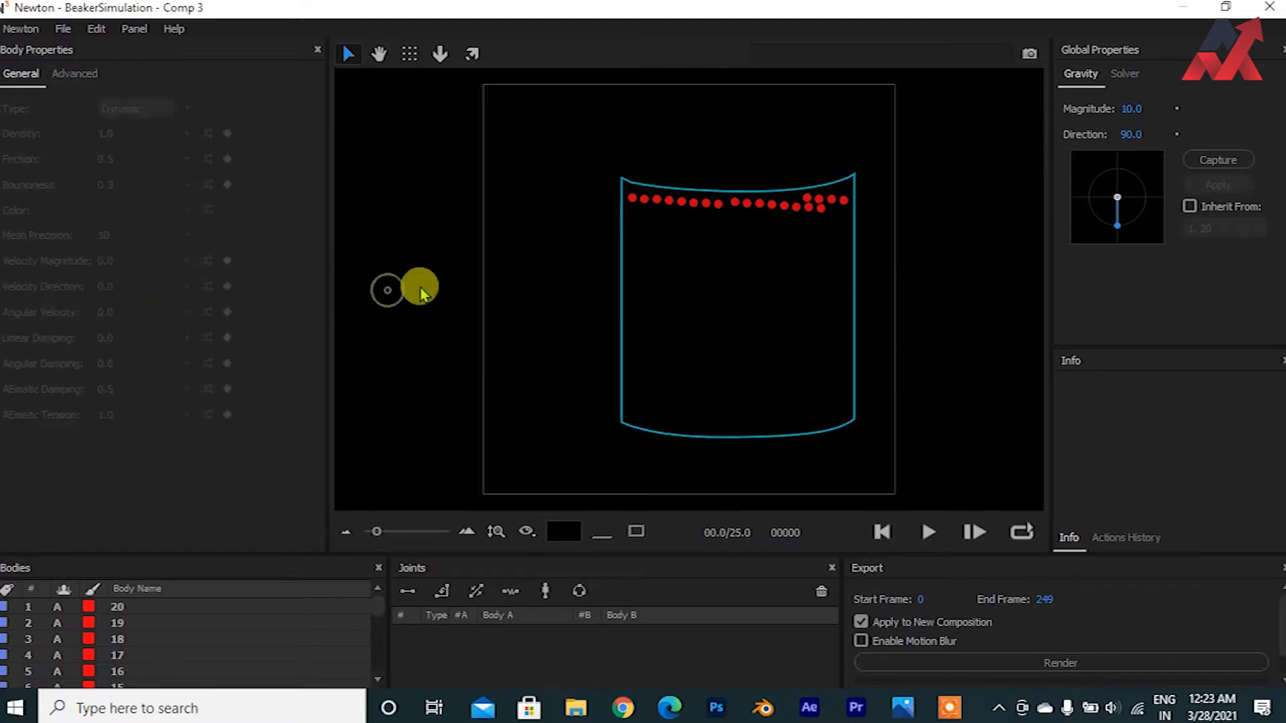
# Step: Select the beaker outline body and review the body types available for it
pyautogui.moveTo(481, 367); pyautogui.dragTo(808, 442)
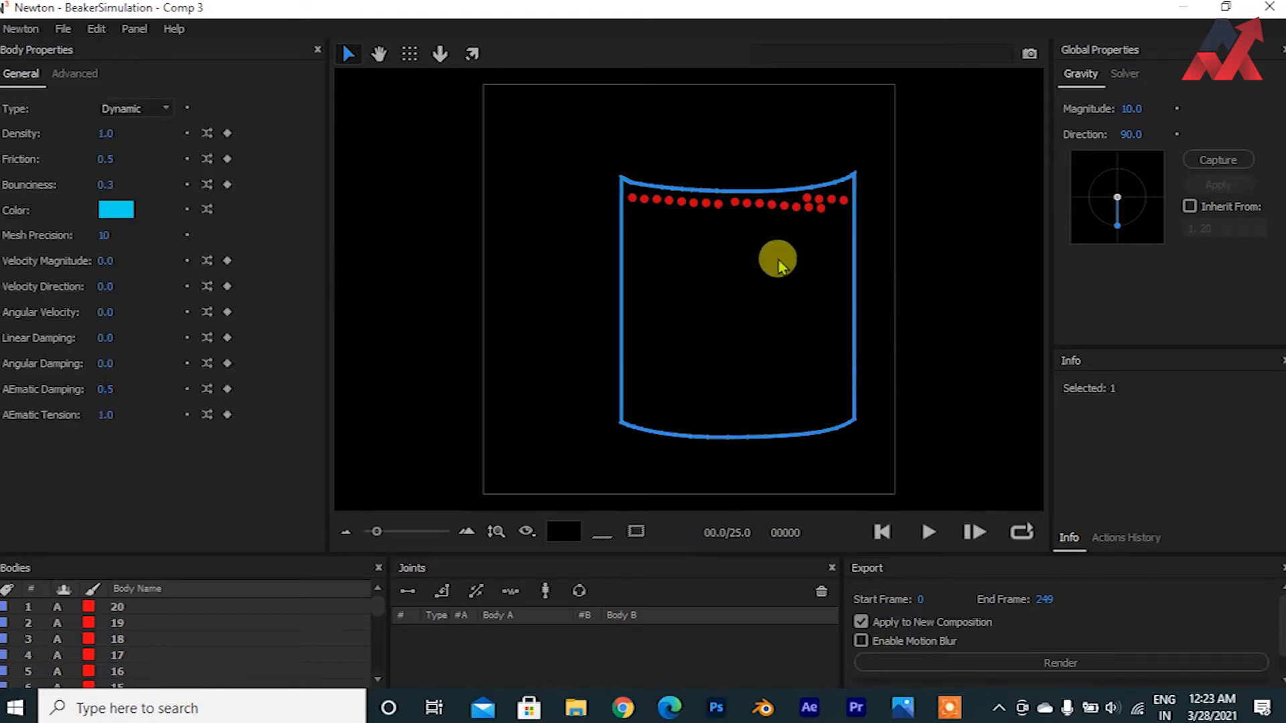
pyautogui.moveTo(971, 343); pyautogui.dragTo(787, 429)
pyautogui.click(172, 109)
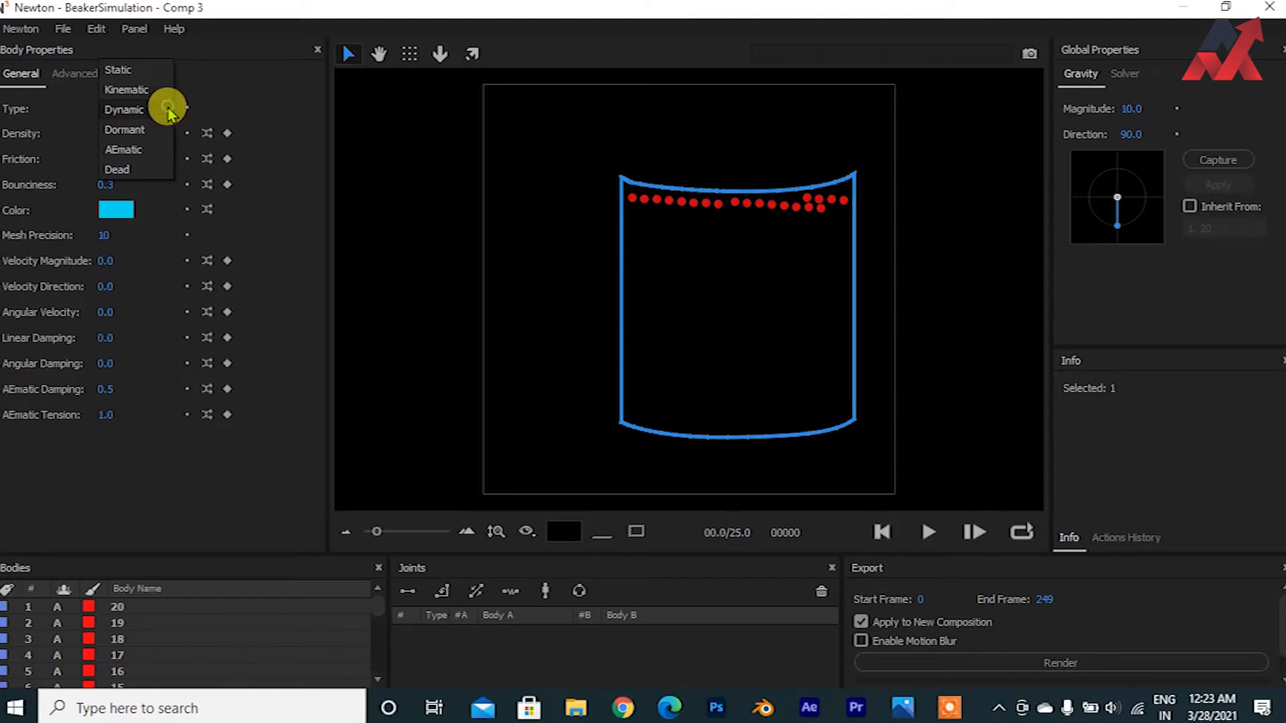
pyautogui.click(375, 110)
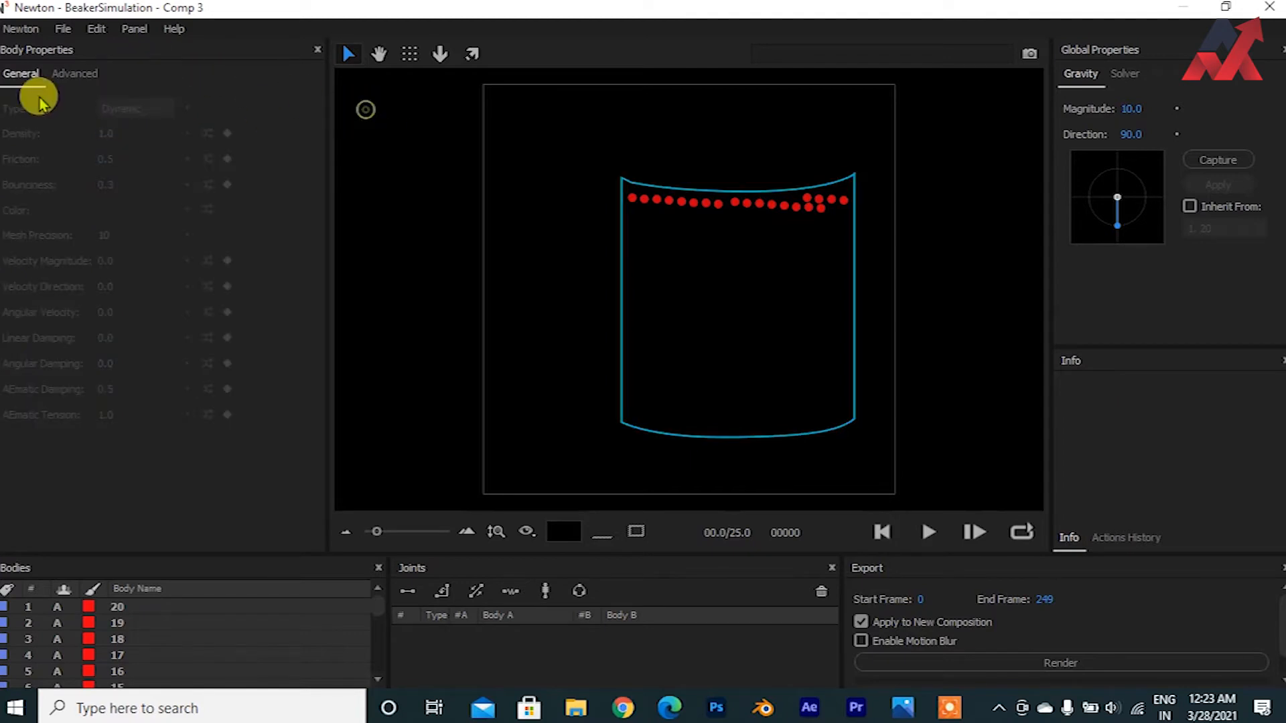
# Step: Preview the simulation with the outline still set as a Dynamic body, and return to the first frame
pyautogui.moveTo(609, 144); pyautogui.dragTo(830, 268)
pyautogui.click(929, 531)
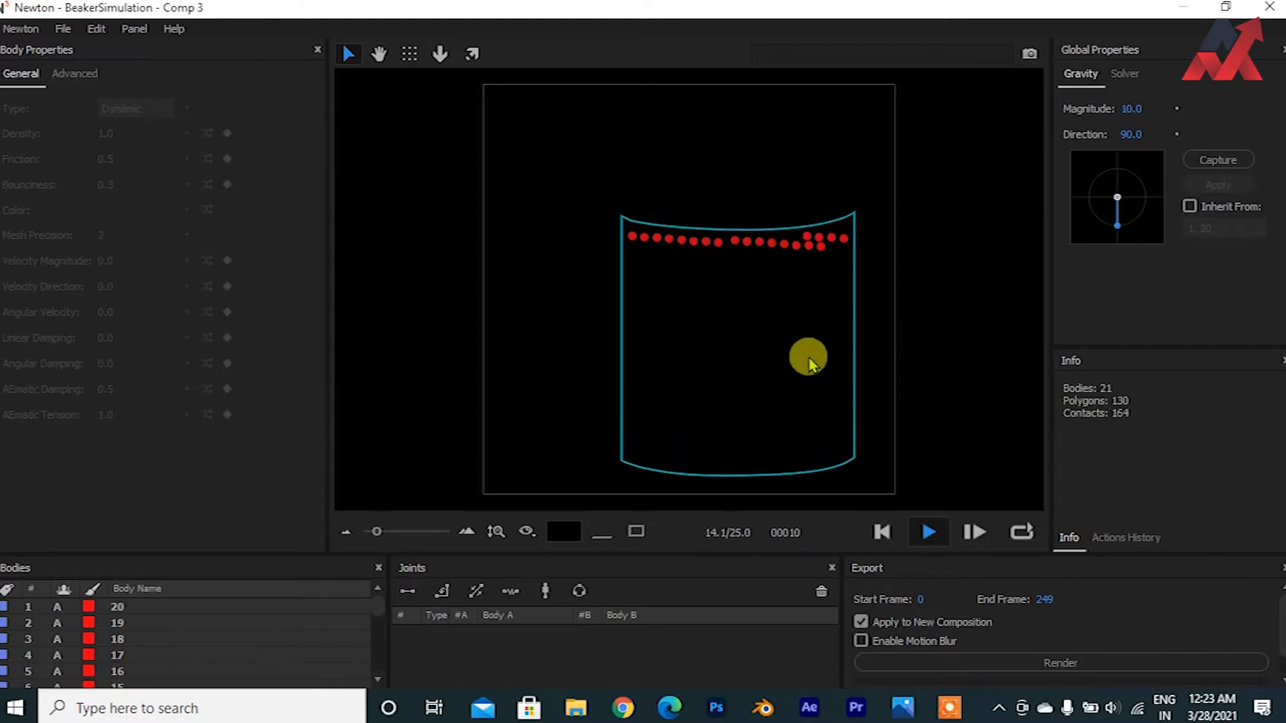
pyautogui.click(882, 532)
# Step: Set the beaker outline's body type to Static
pyautogui.moveTo(911, 355); pyautogui.dragTo(658, 467)
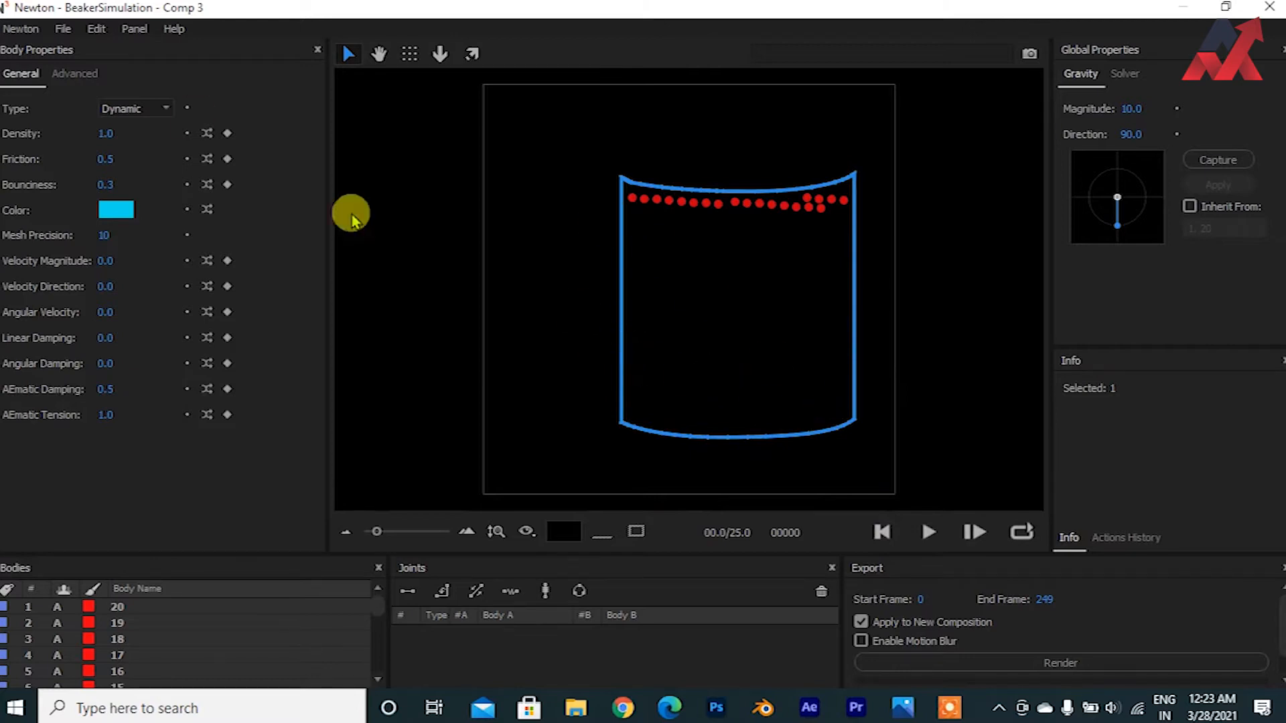
pyautogui.click(127, 74)
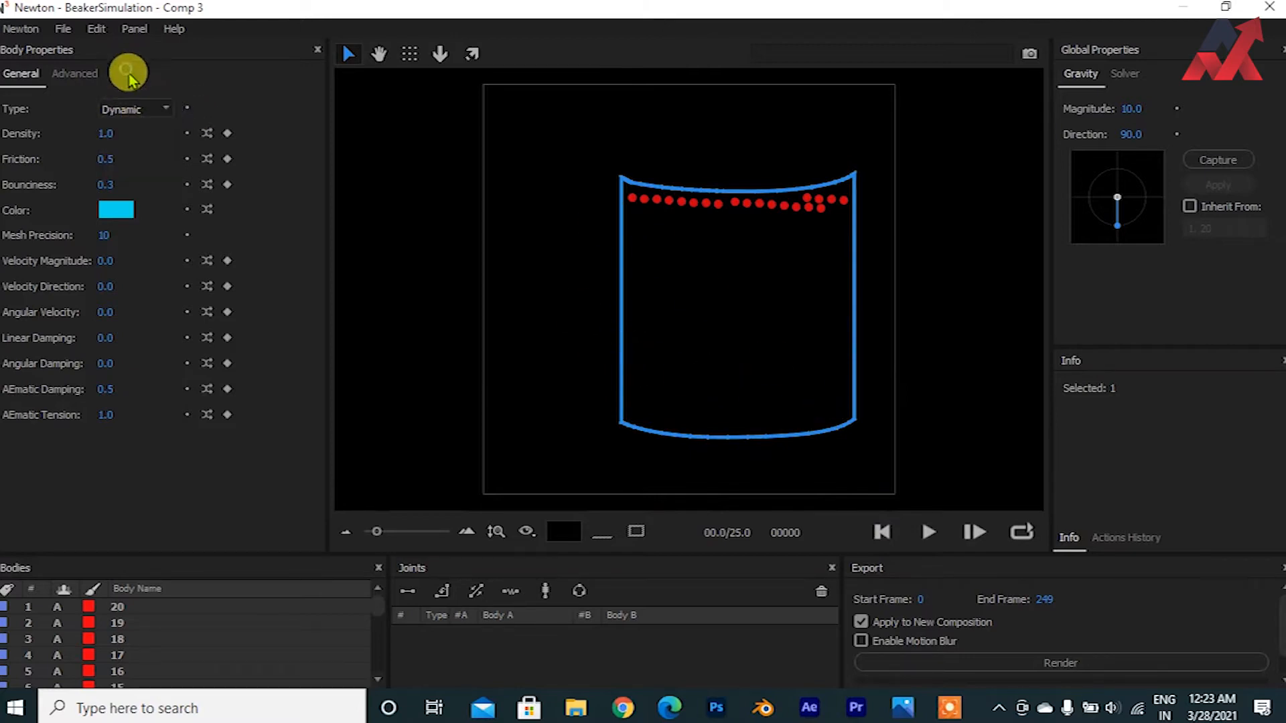
# Step: Preview the simulation with the beaker outline as a Static body, and return to the first frame
pyautogui.click(930, 534)
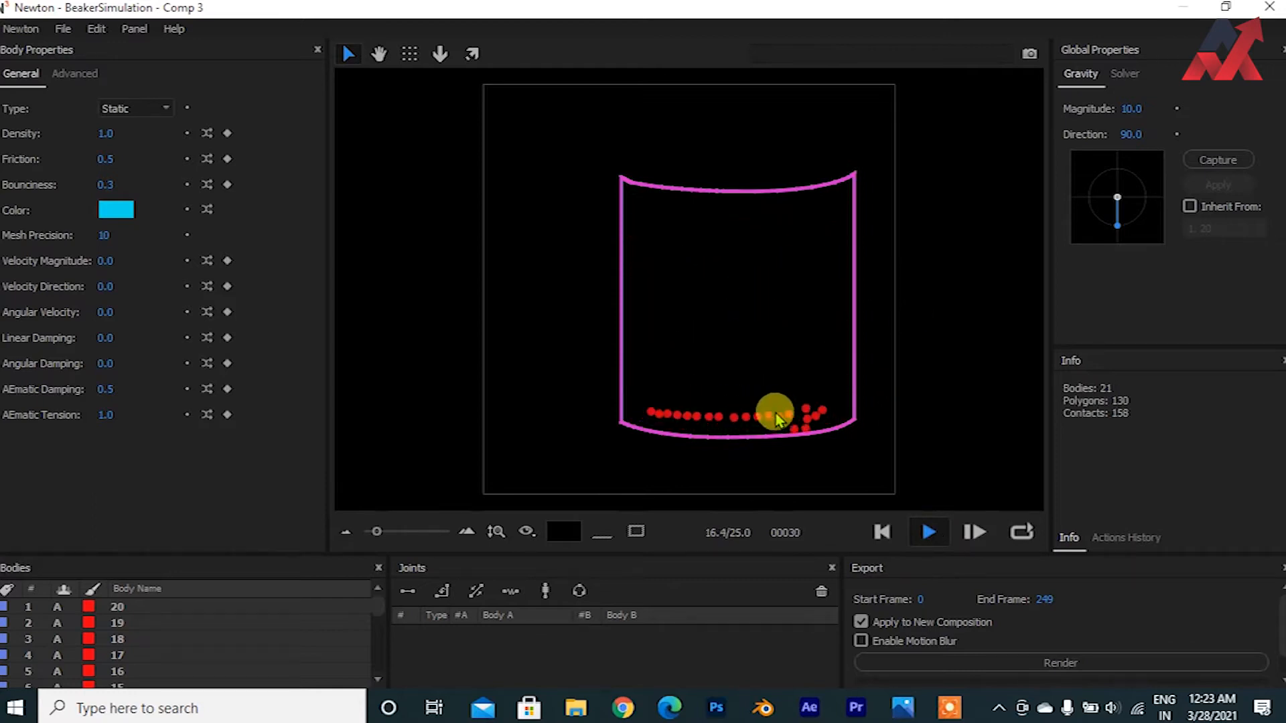
pyautogui.click(879, 521)
pyautogui.click(150, 607)
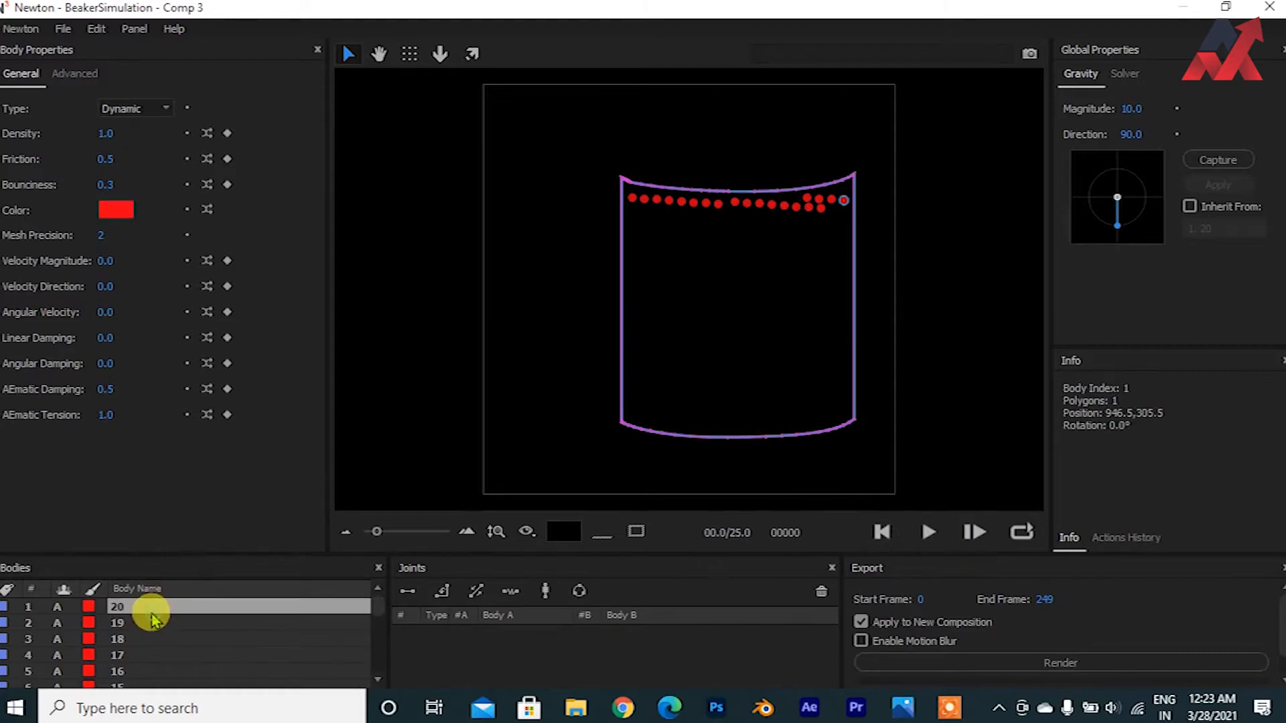
pyautogui.click(907, 309)
pyautogui.click(753, 479)
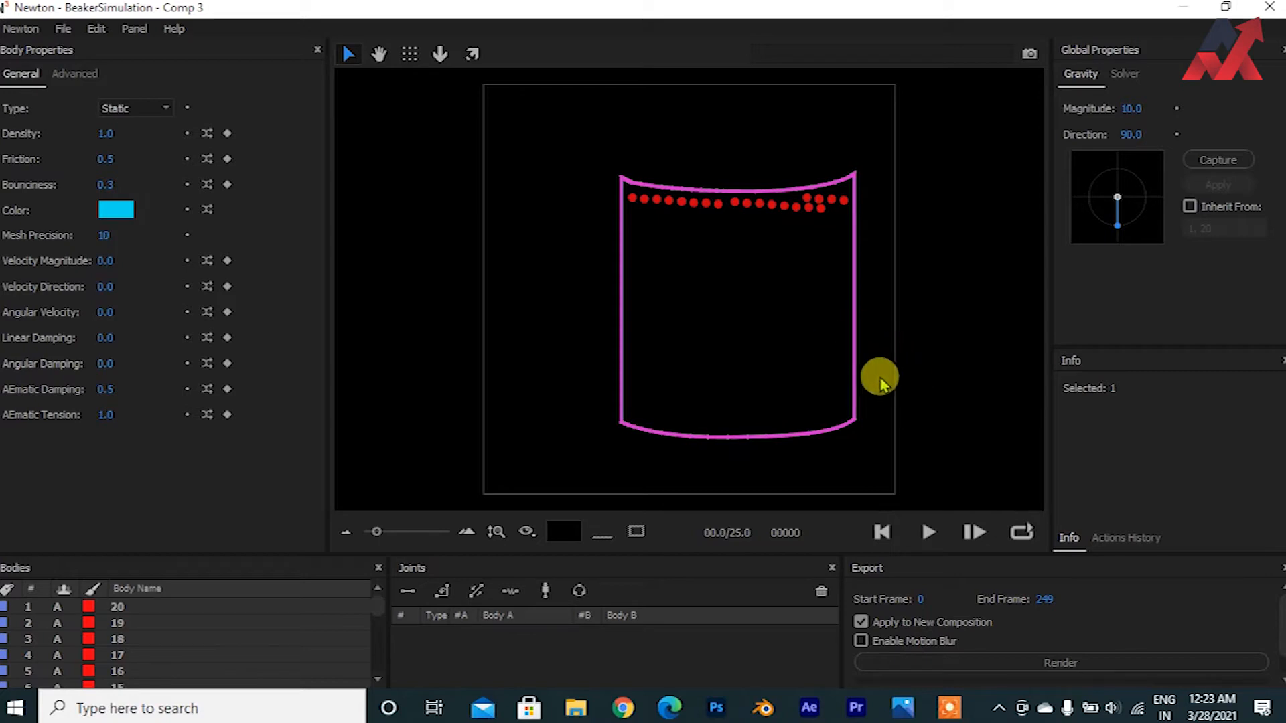
# Step: Select circle bodies 1 to 20 without the beaker outline, preview their motion, and return to the first frame
pyautogui.click(169, 626)
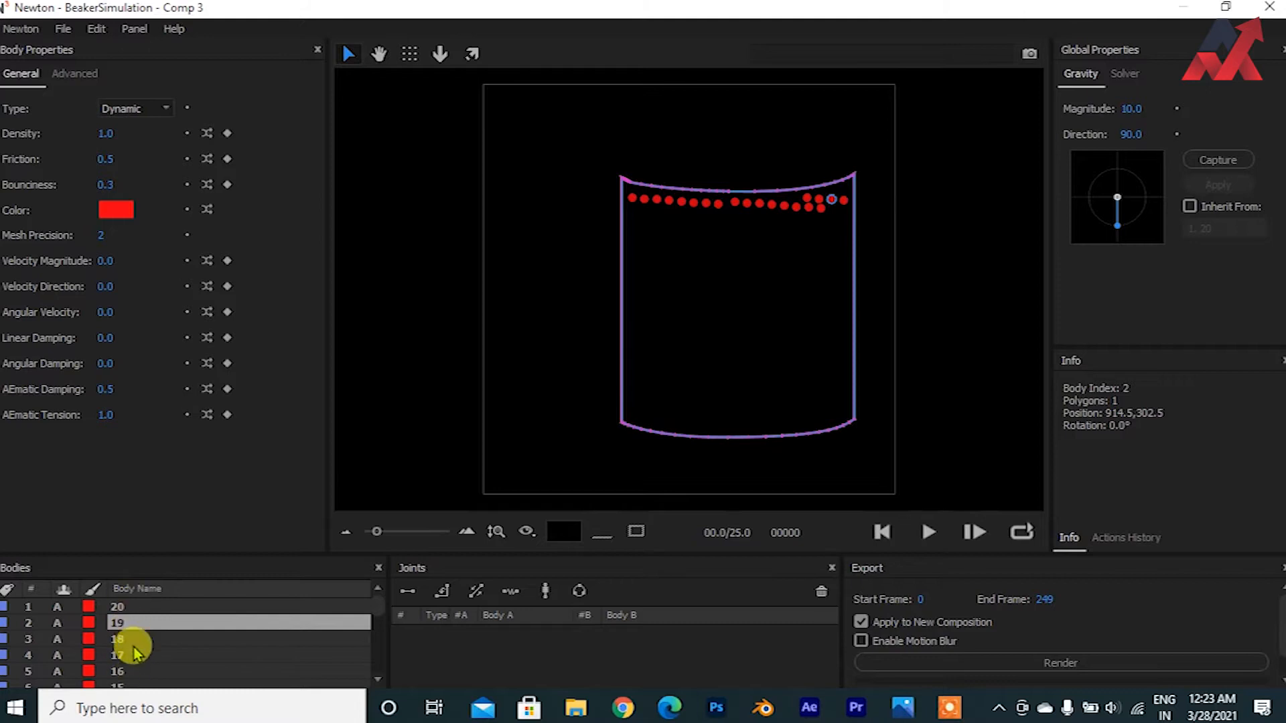
pyautogui.hotkey('ctrl', 'a')
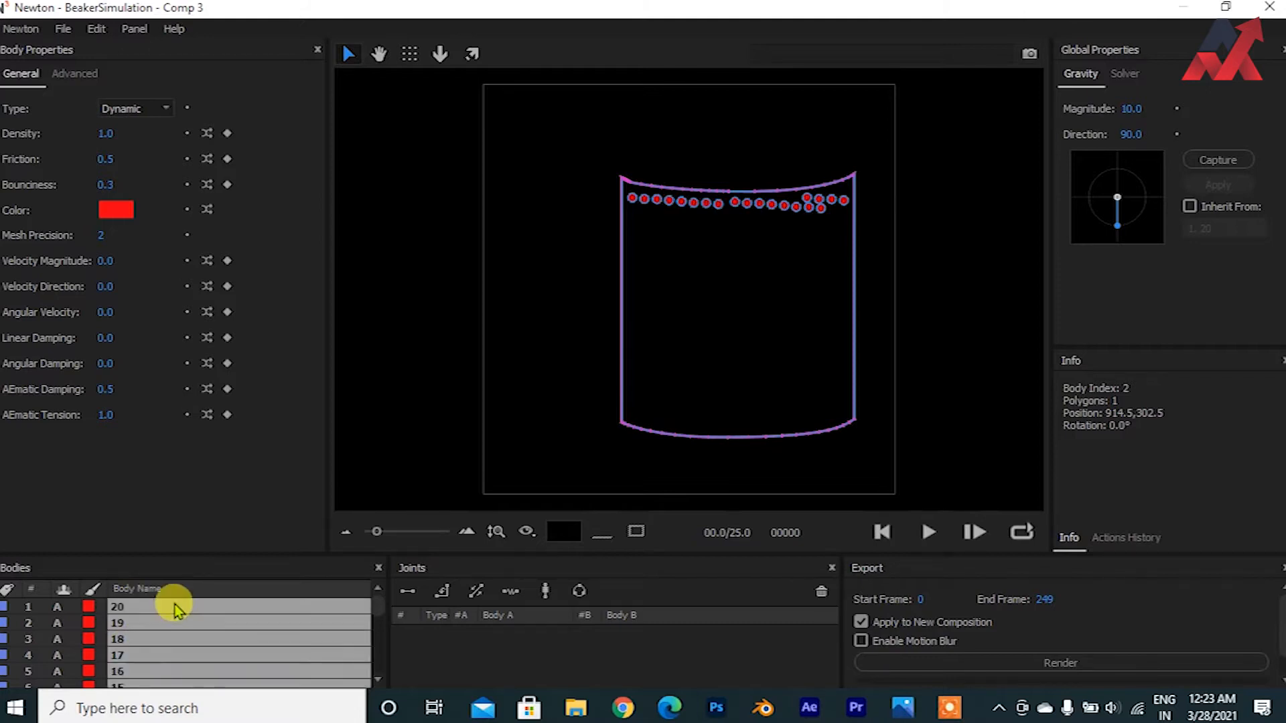
pyautogui.scroll(-5, 147, 643)
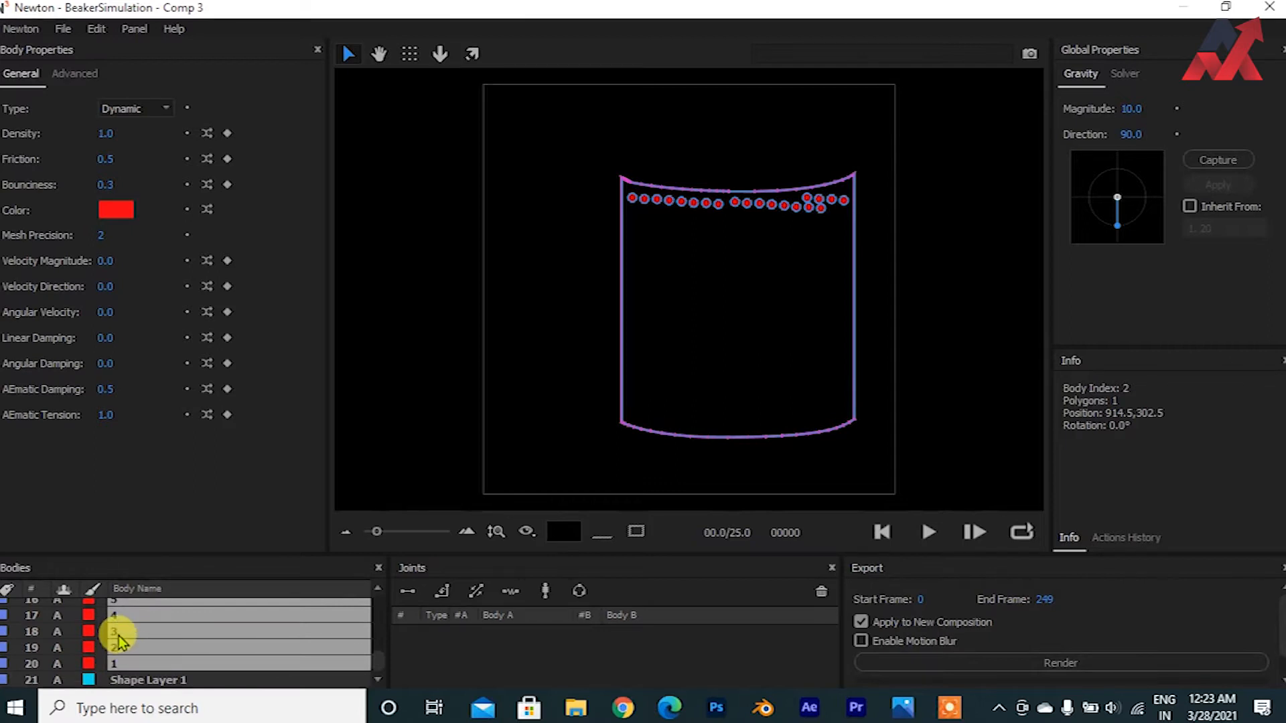
pyautogui.scroll(5, 119, 639)
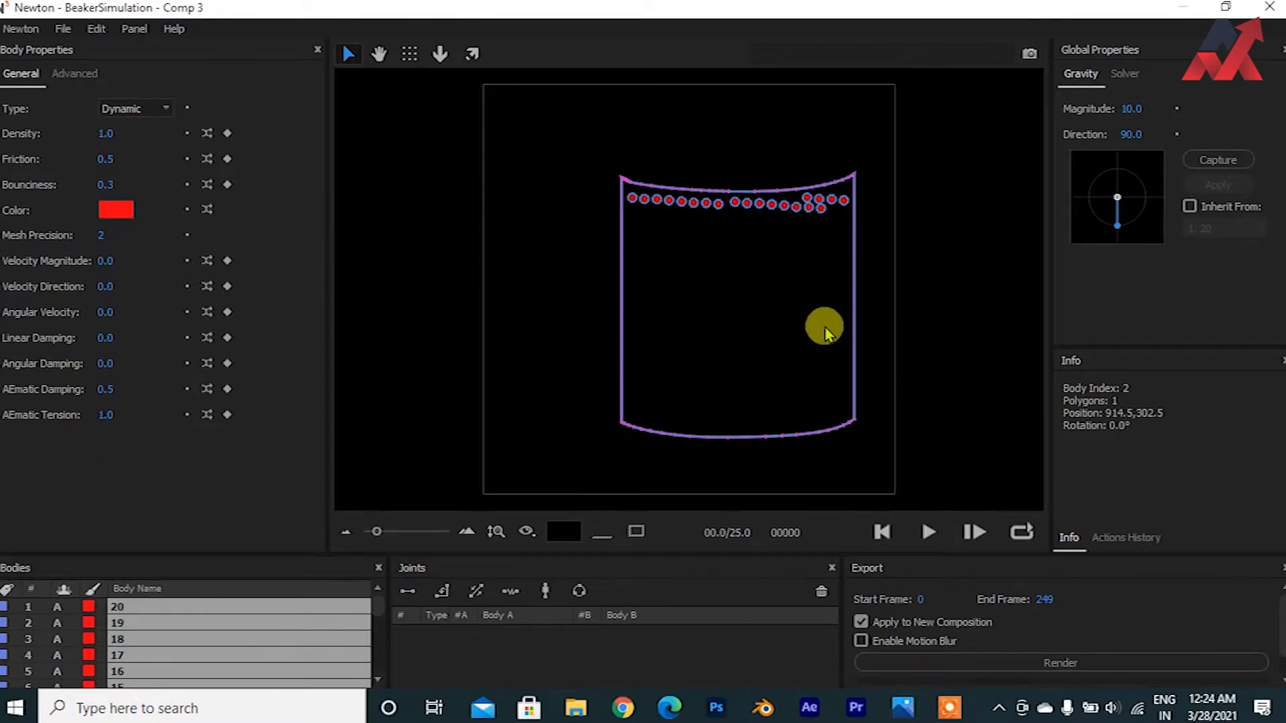
pyautogui.click(929, 534)
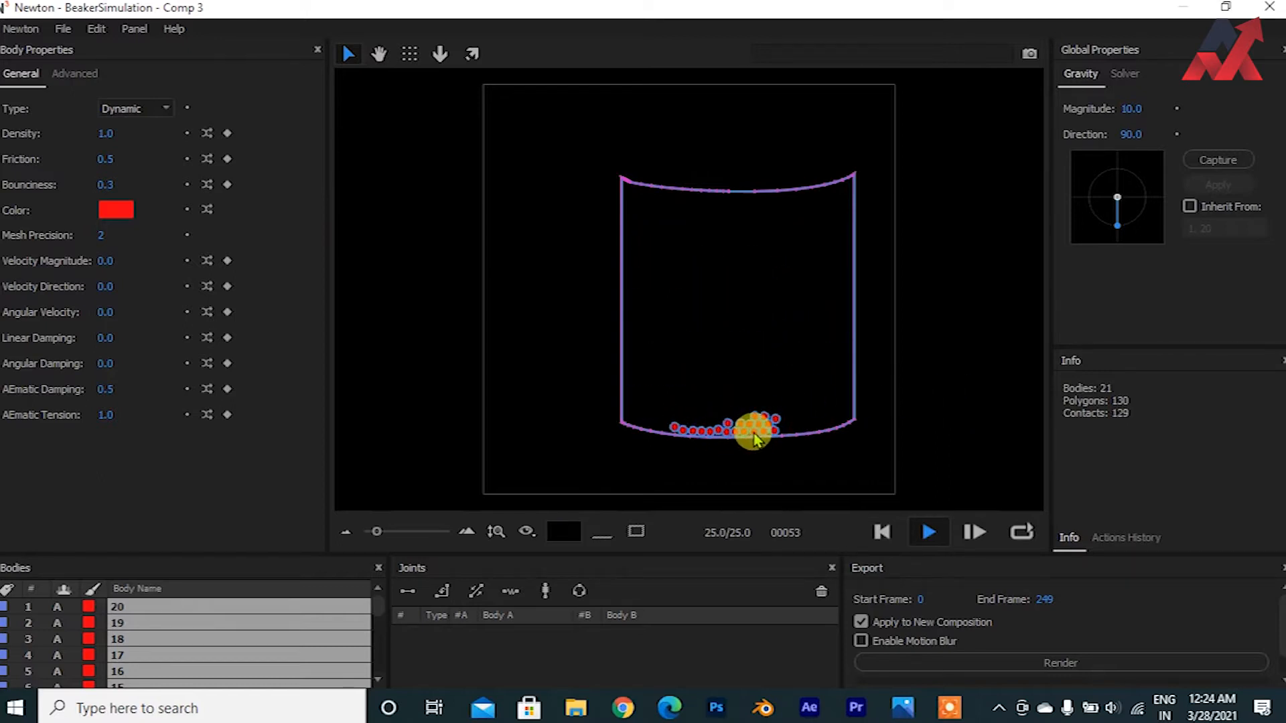
pyautogui.click(882, 531)
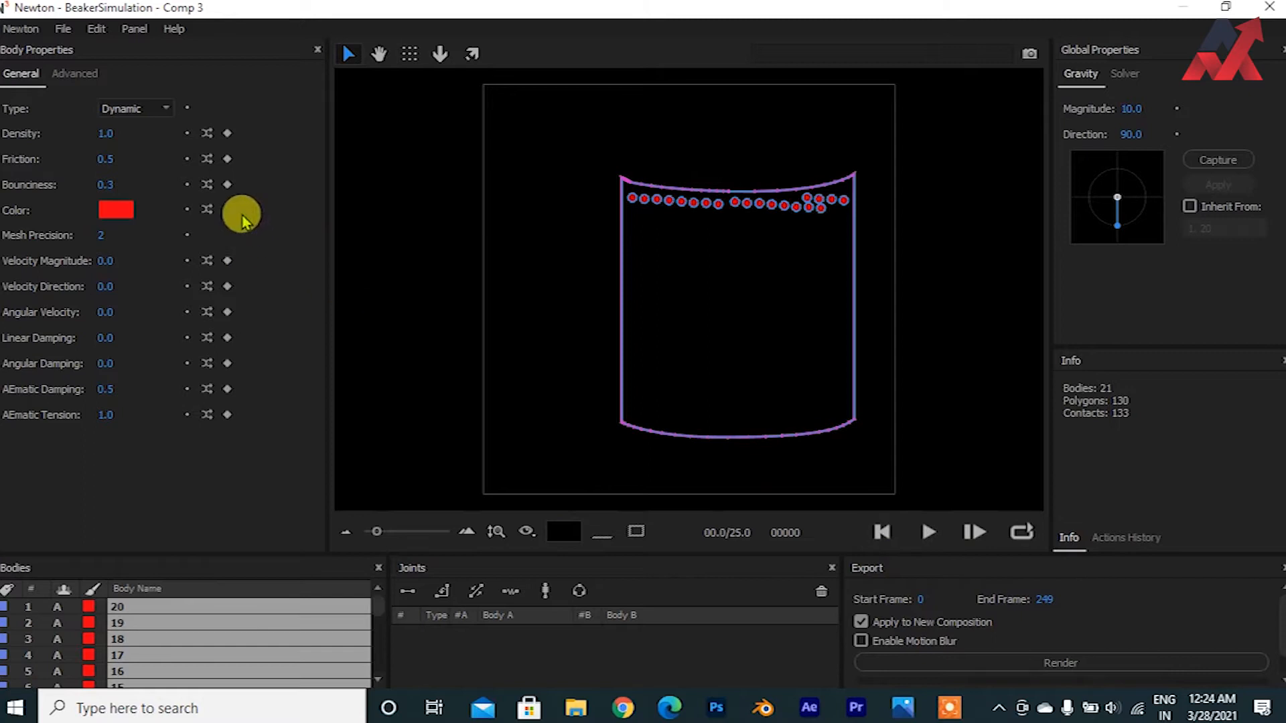
# Step: Set the Density of the selected circle bodies to 0.1, preview the simulation, and return to the first frame
pyautogui.moveTo(107, 141); pyautogui.dragTo(132, 142)
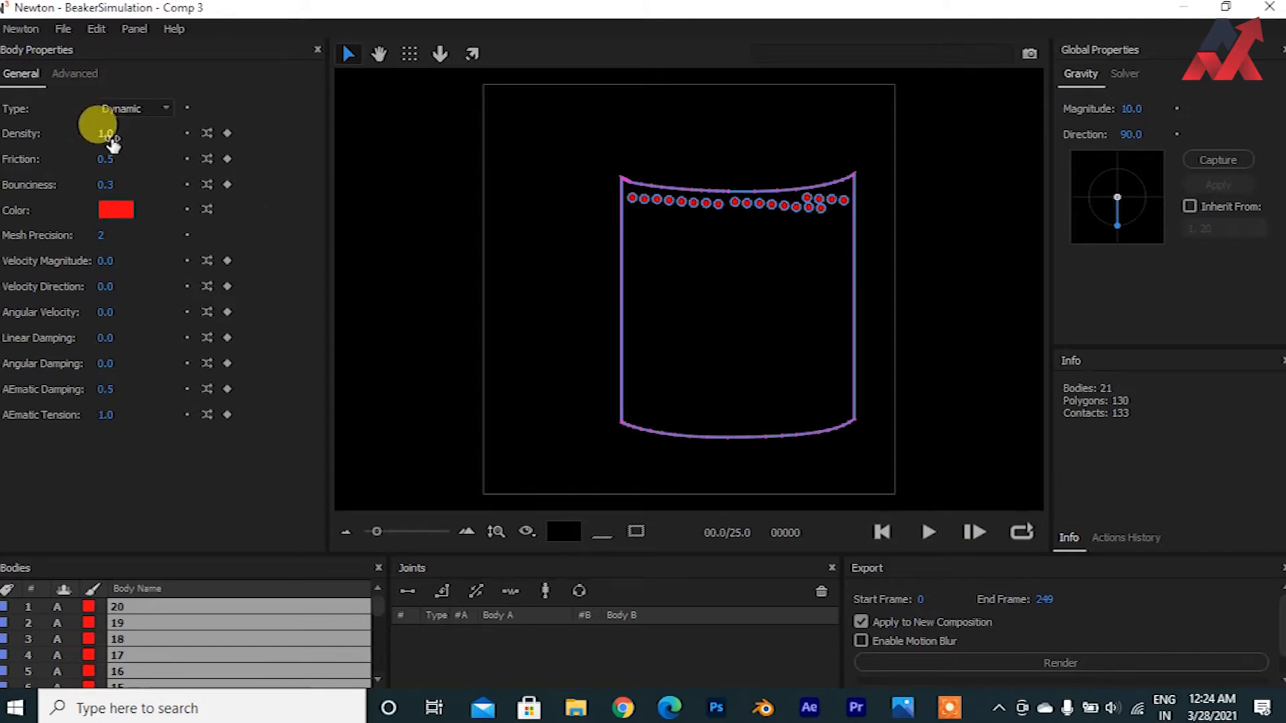
pyautogui.click(106, 135)
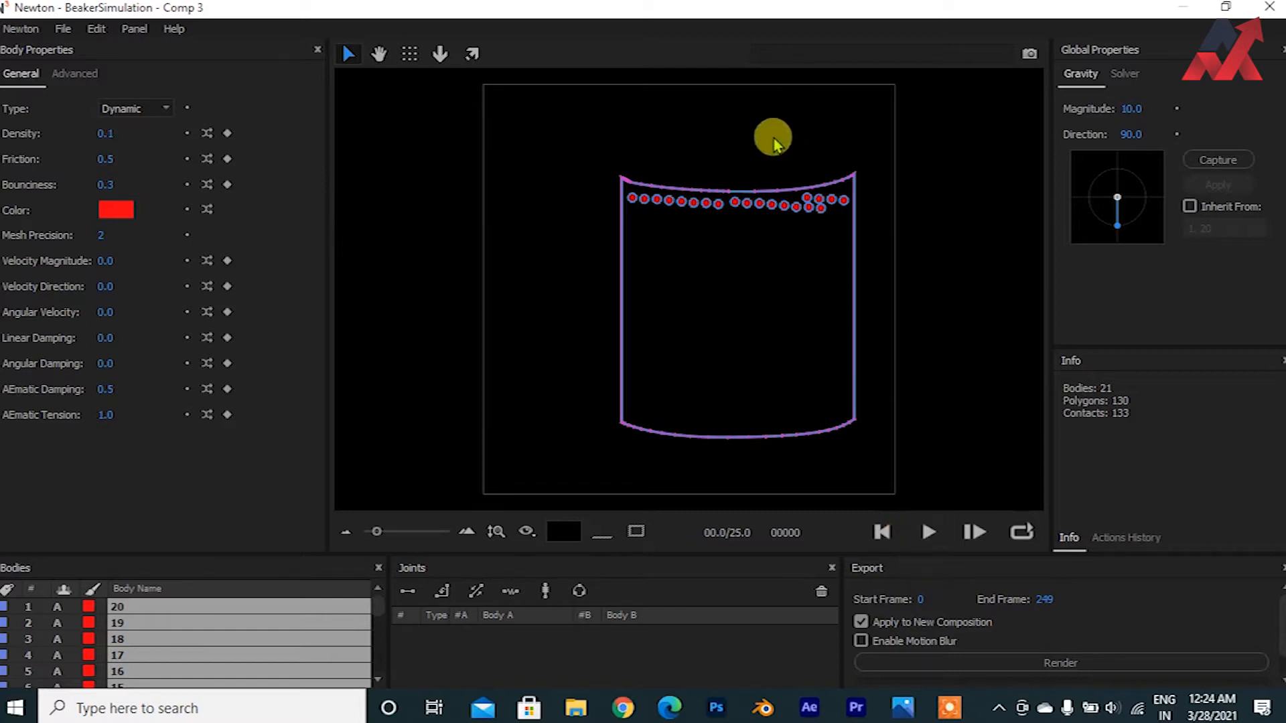
pyautogui.click(933, 531)
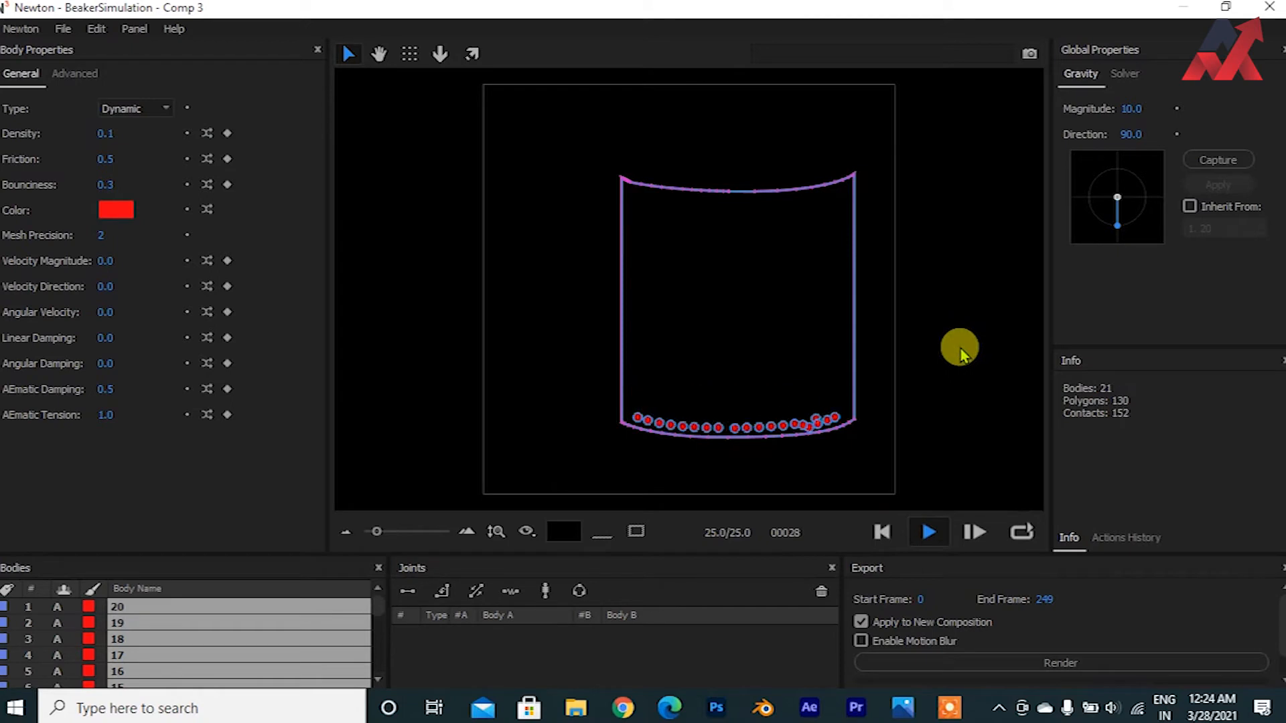
pyautogui.click(880, 531)
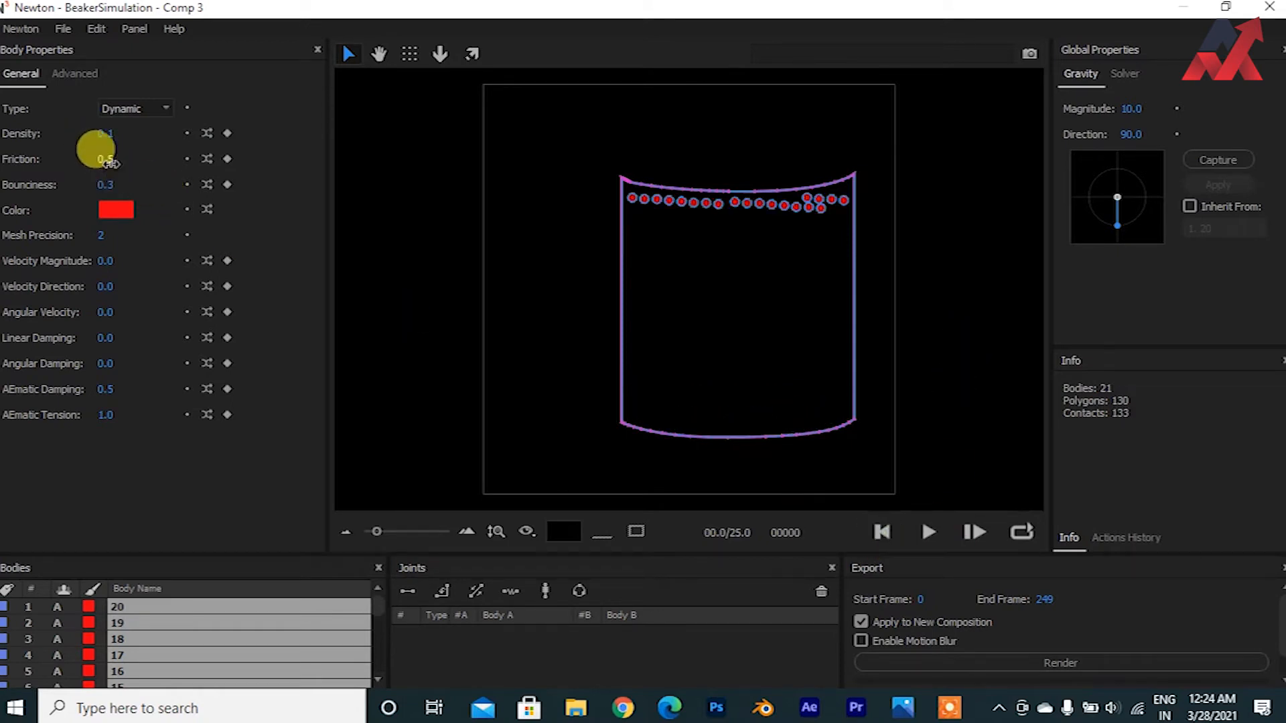
# Step: Set the circle bodies' Friction to 0.1 and Bounciness to 1, previewing the simulation after each change
pyautogui.click(107, 161)
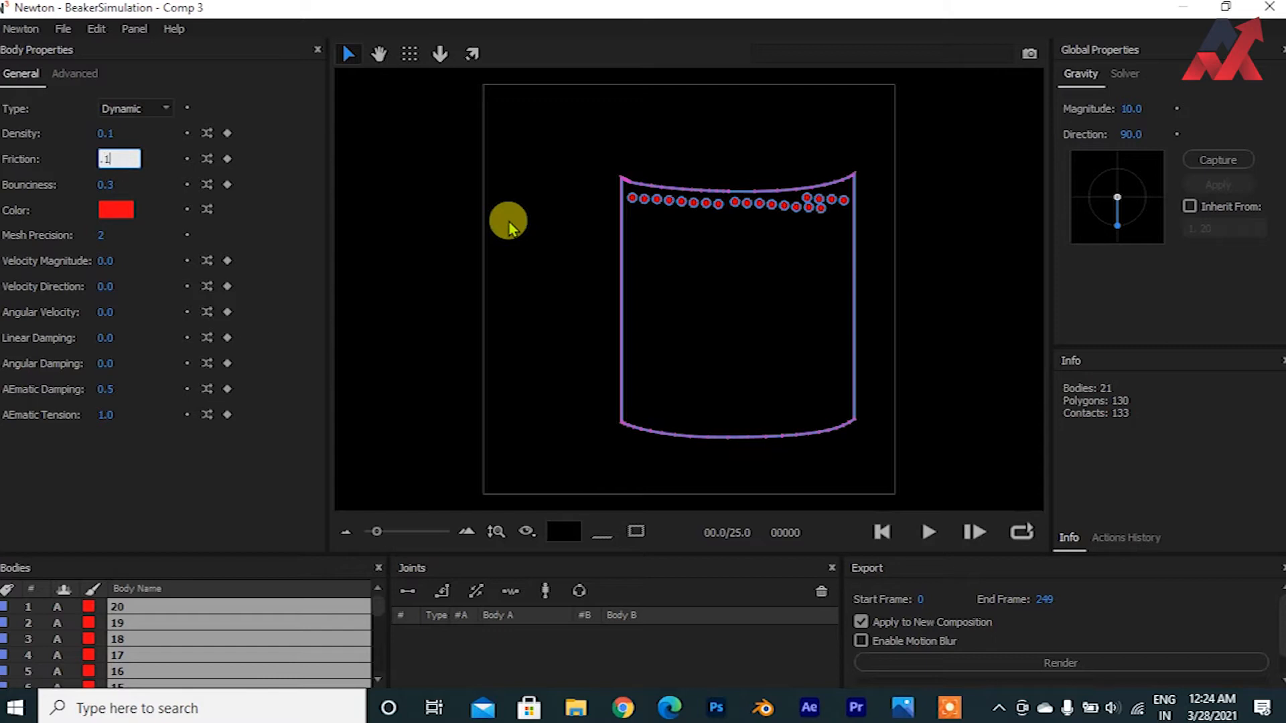
pyautogui.click(933, 532)
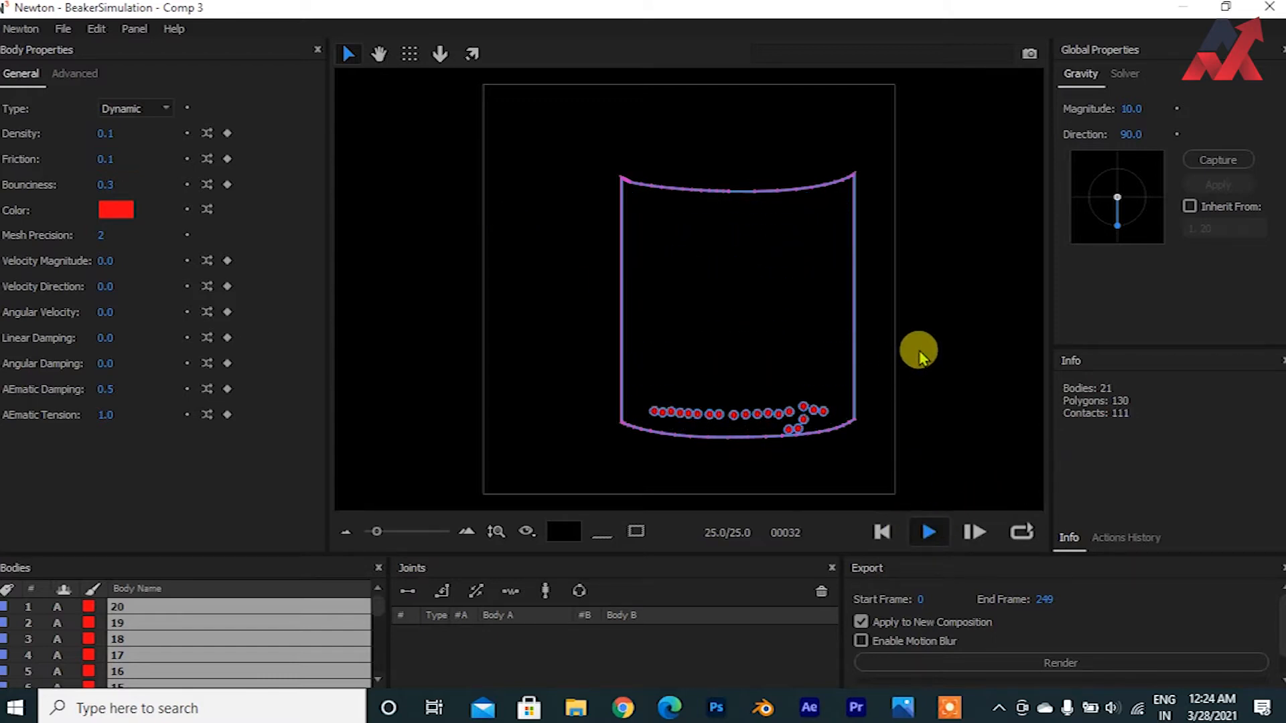
pyautogui.click(879, 530)
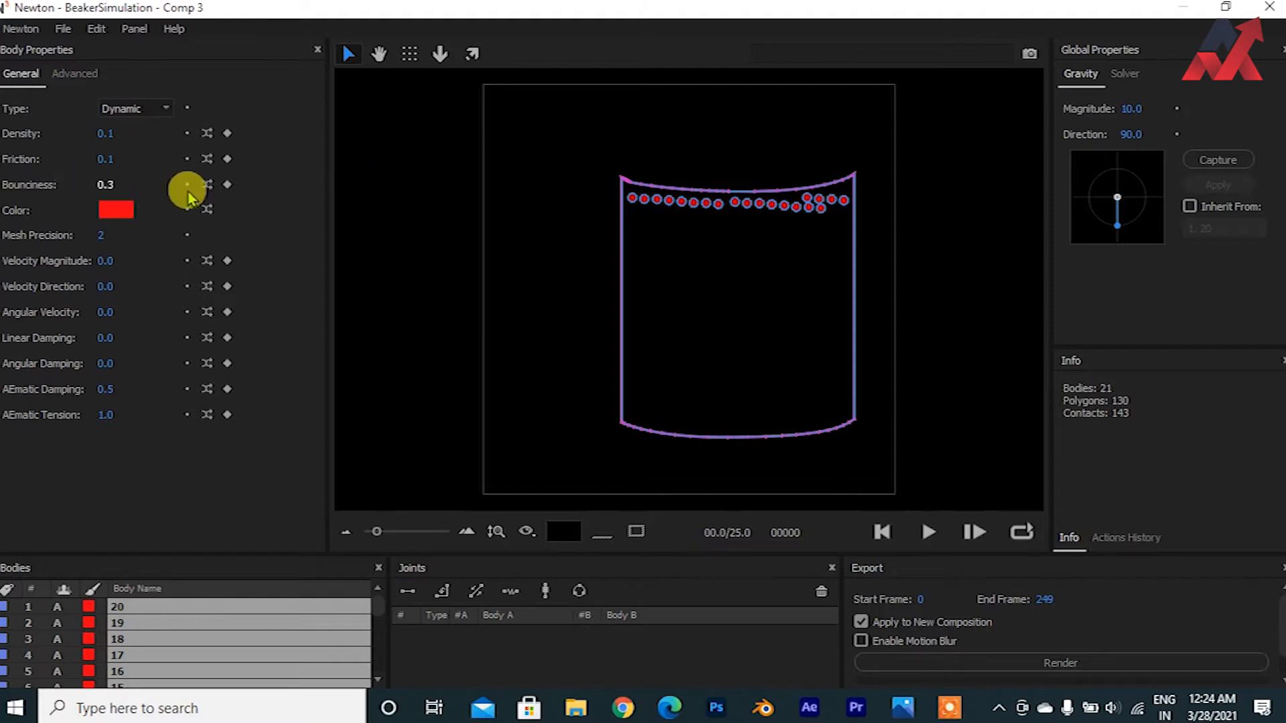
pyautogui.click(108, 185)
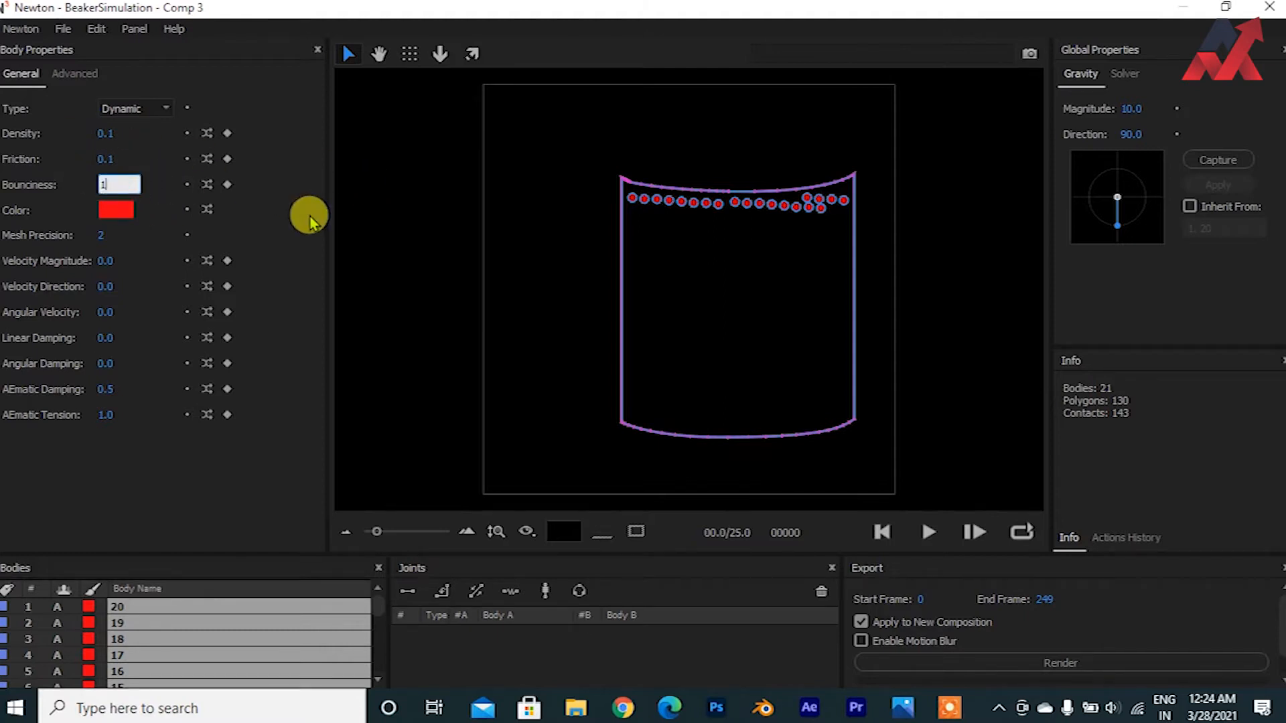
pyautogui.click(926, 532)
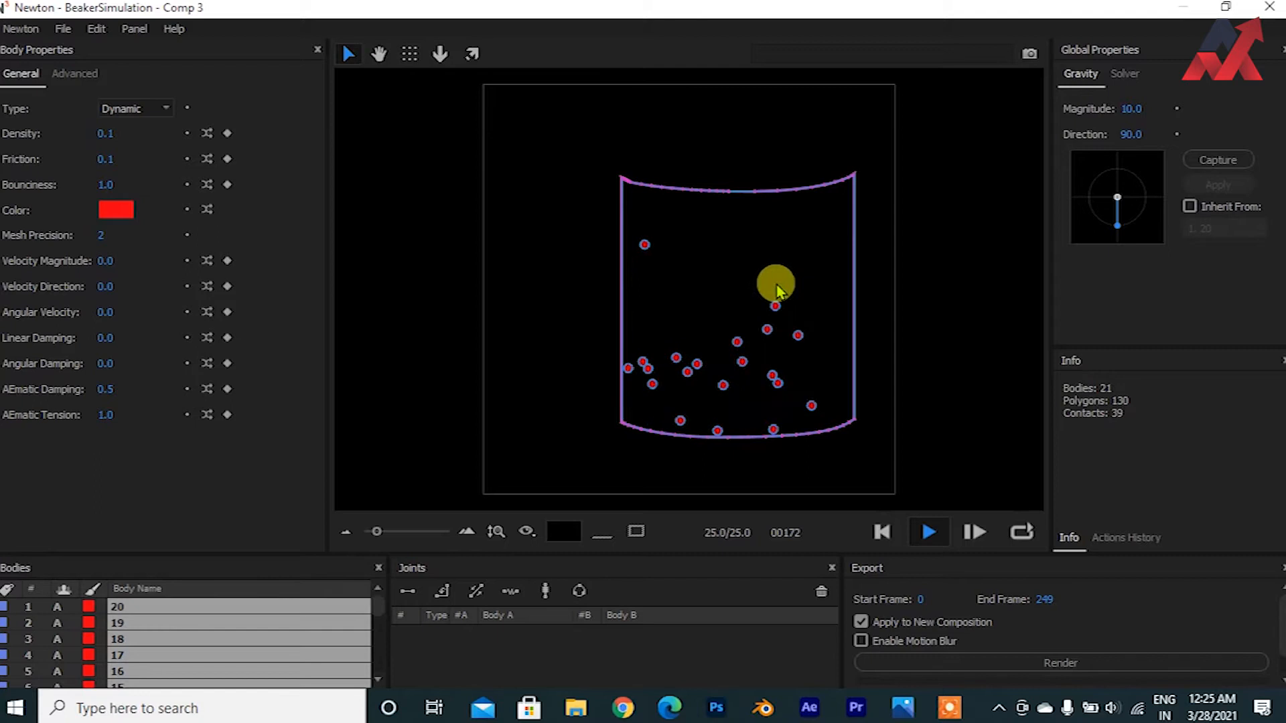
# Step: Set the solver's Sub-steps to 8 and preview the simulation again from the first frame
pyautogui.click(1125, 73)
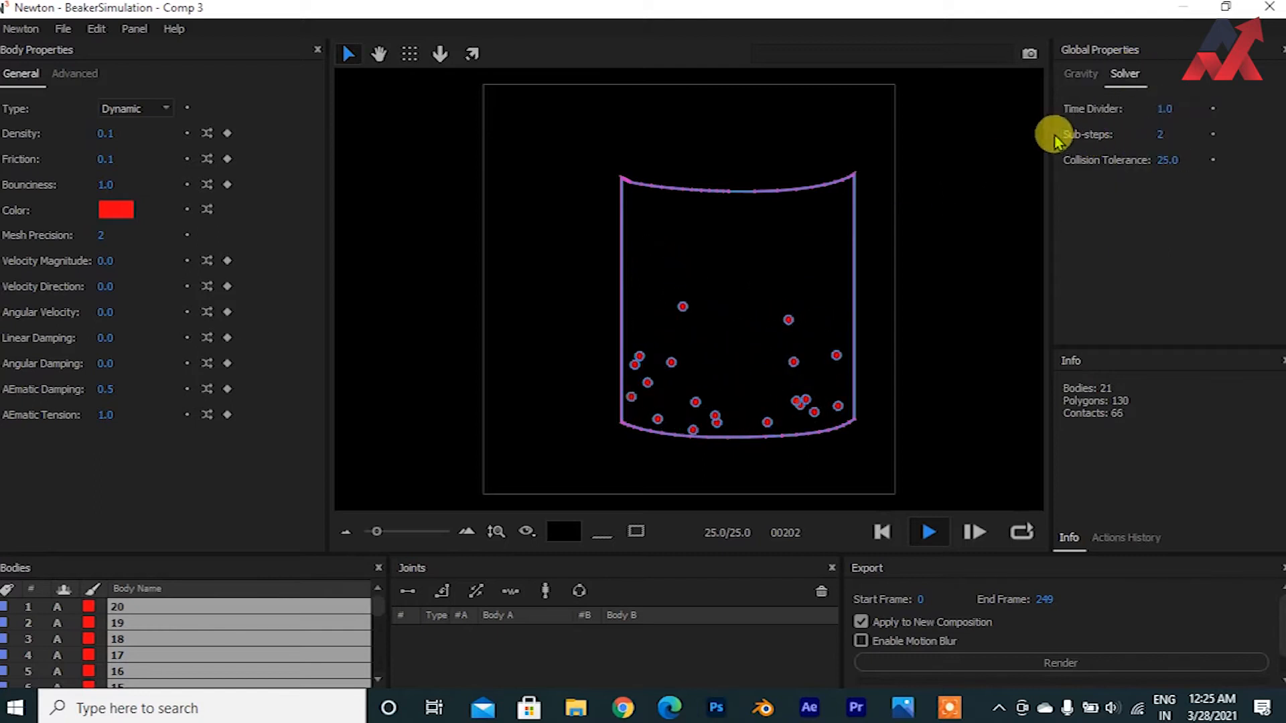
pyautogui.click(1161, 135)
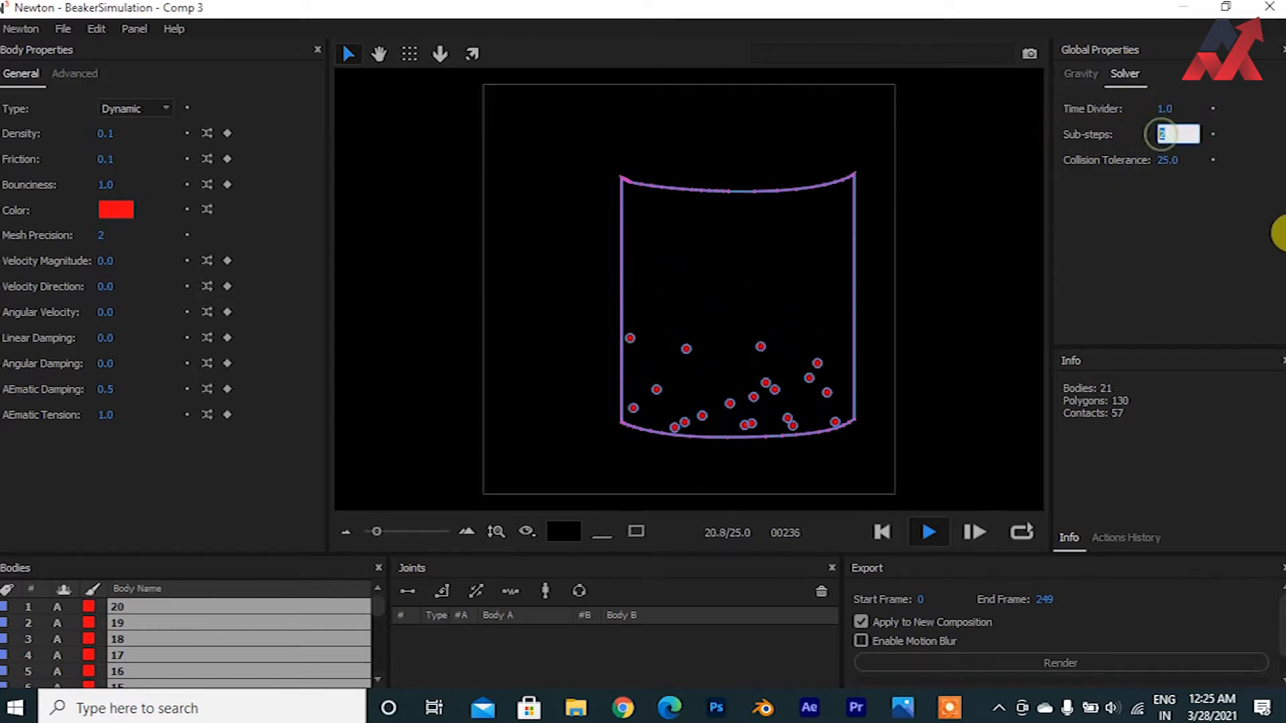
pyautogui.write('8')
pyautogui.press('Return')
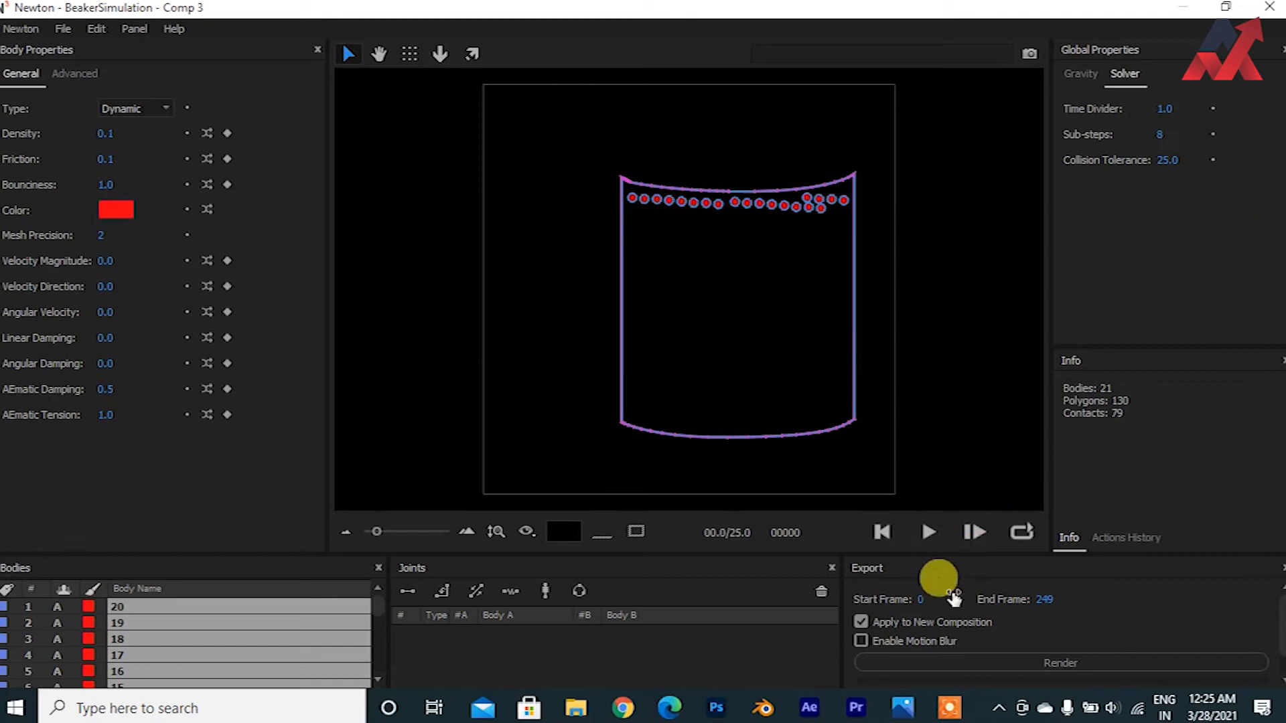
pyautogui.click(929, 533)
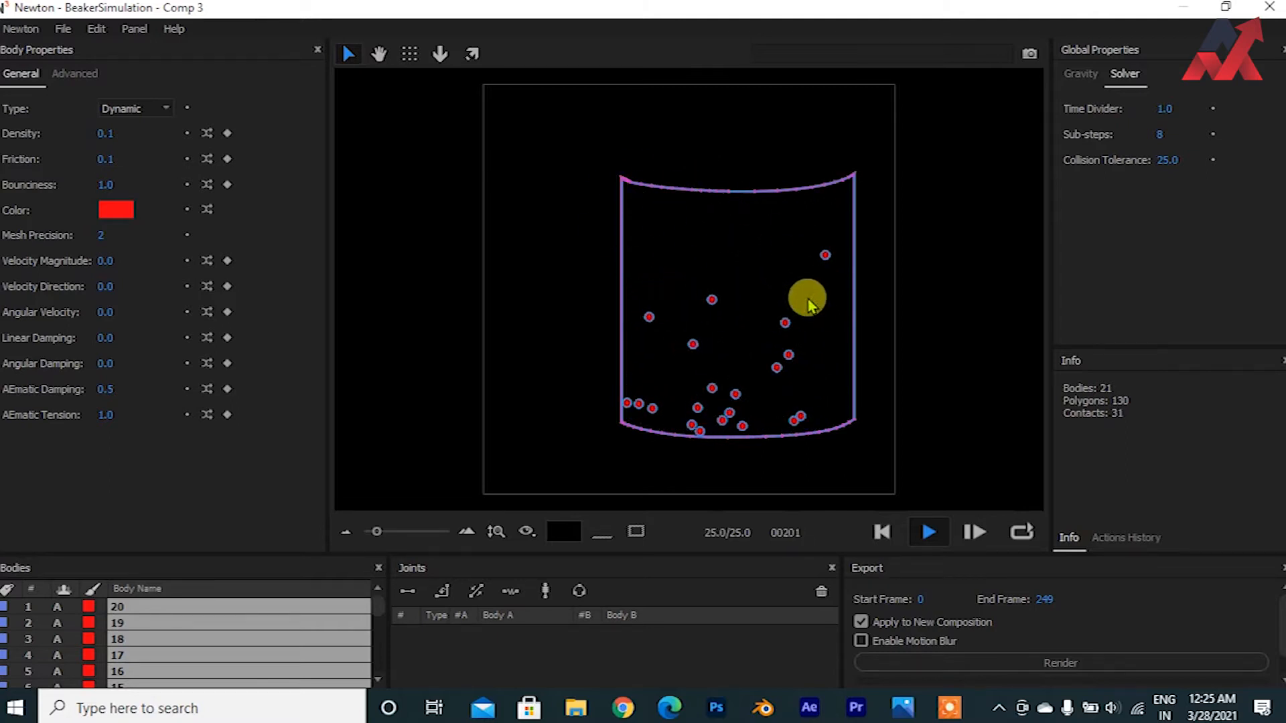
# Step: Set the circle bodies' Bounciness to 1.1 and Velocity Direction to 1.0, previewing the simulation after each change
pyautogui.click(108, 185)
pyautogui.write('1.1')
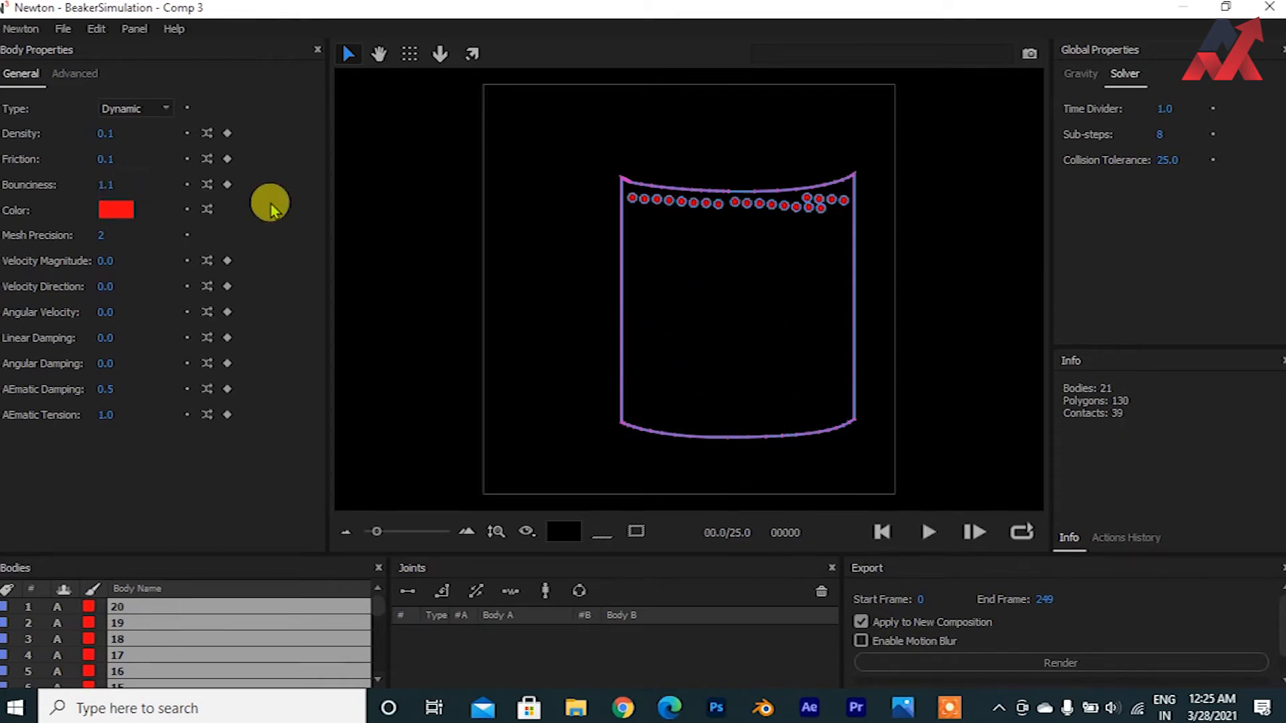
pyautogui.click(928, 532)
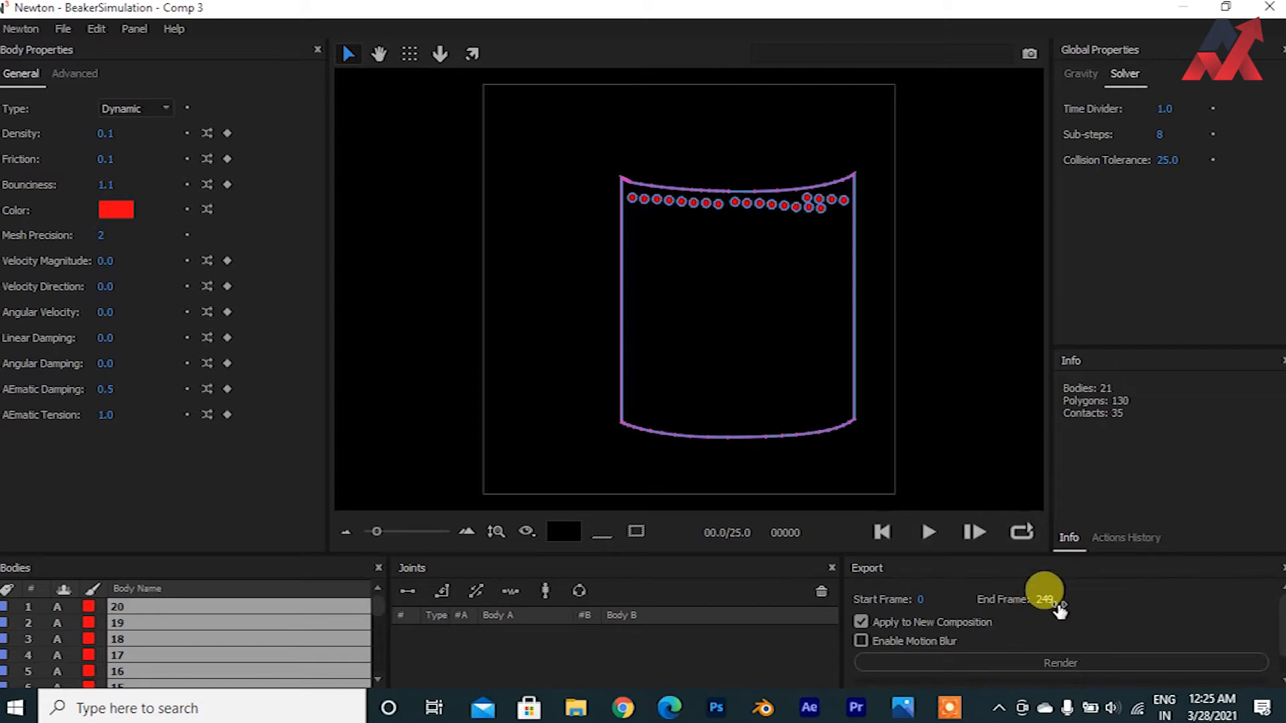
pyautogui.click(107, 289)
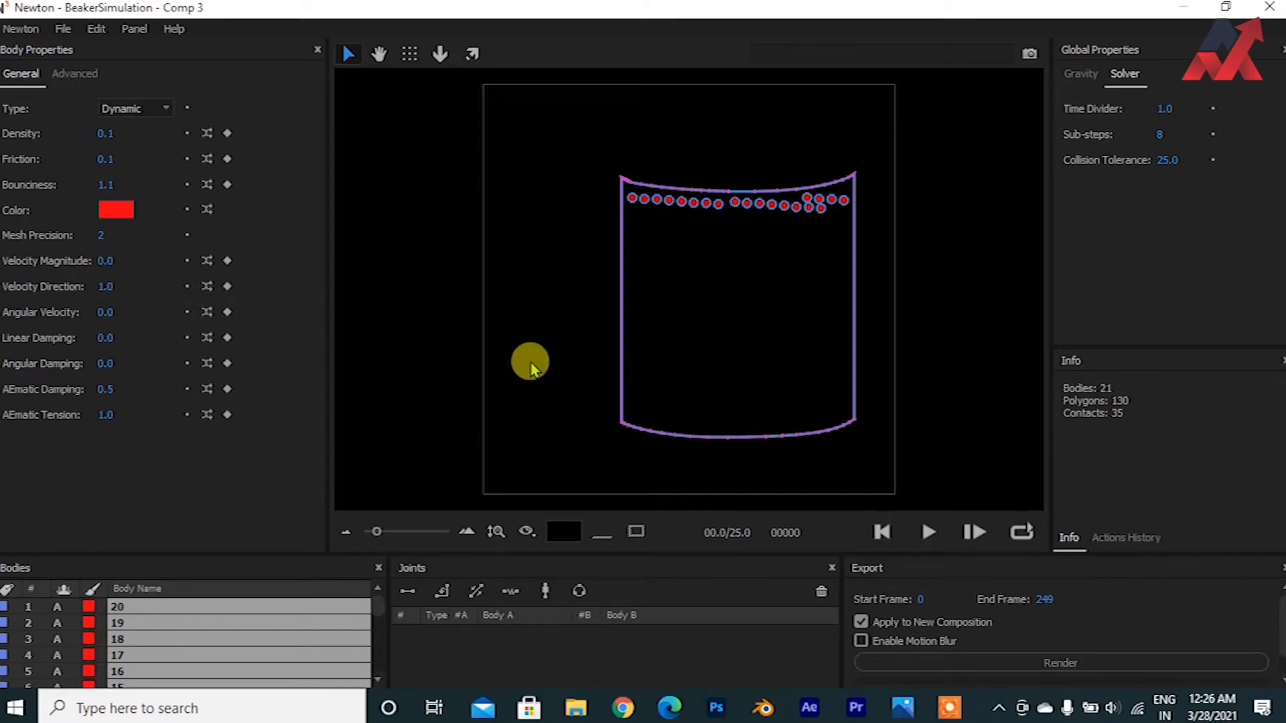
pyautogui.click(929, 533)
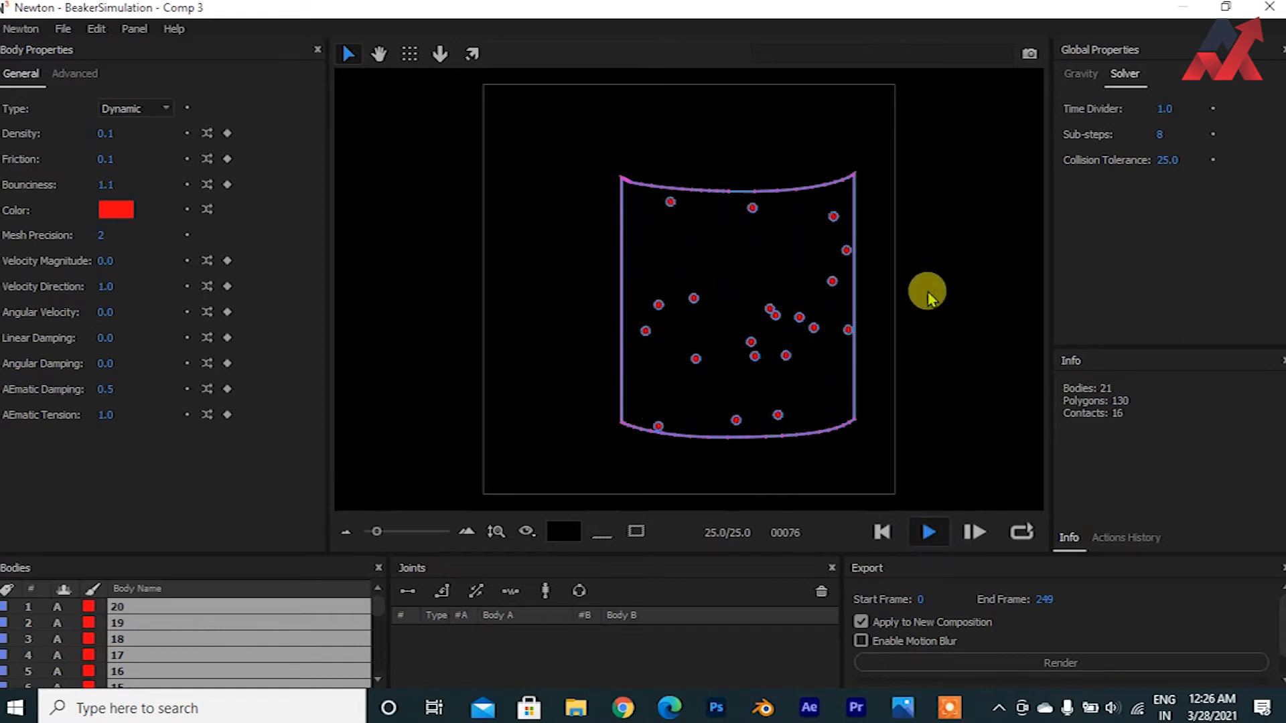
# Step: Add two Bounciness keyframes to the circle bodies, with the first at frame 100 and the second at frame 149
pyautogui.click(226, 187)
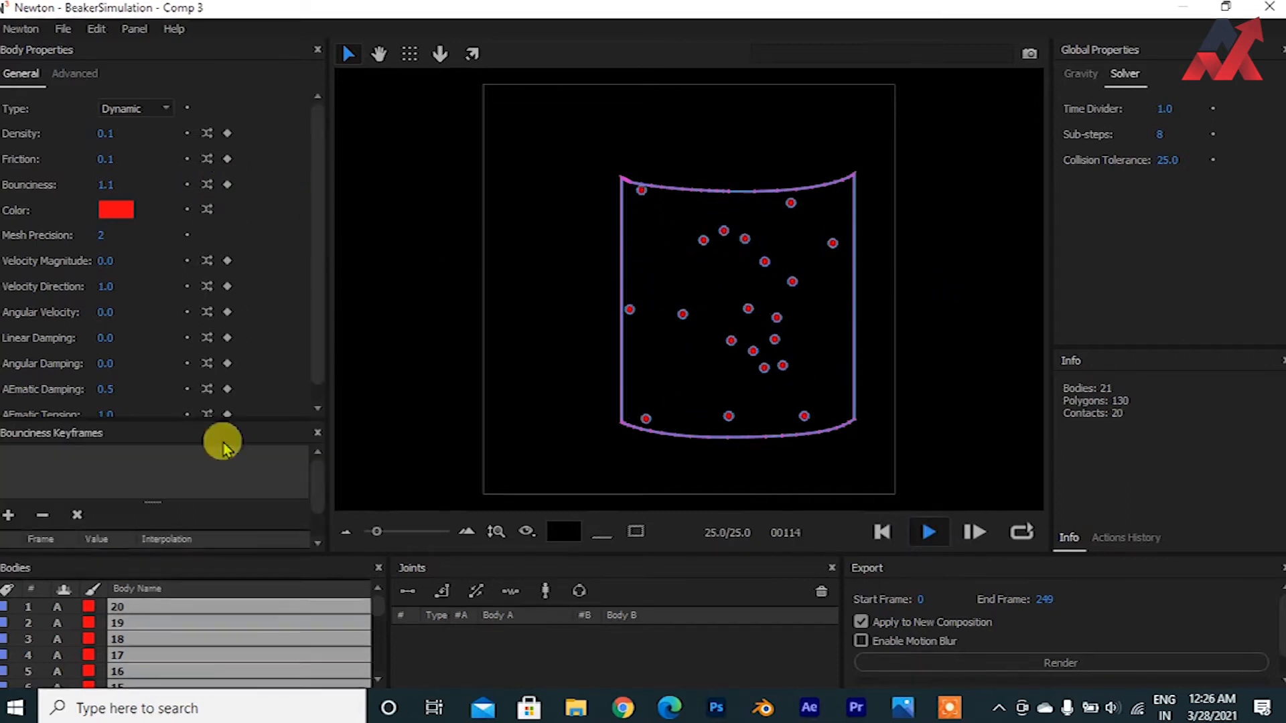
pyautogui.click(9, 516)
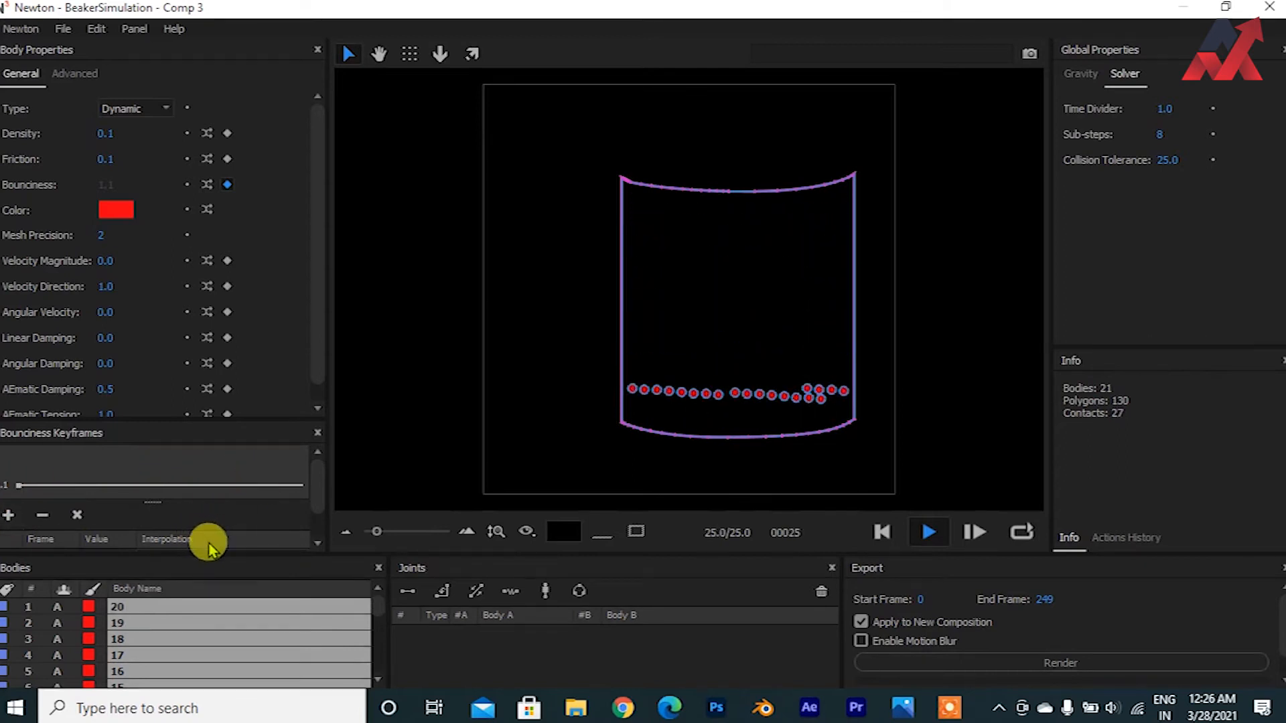
pyautogui.moveTo(267, 416); pyautogui.dragTo(261, 299)
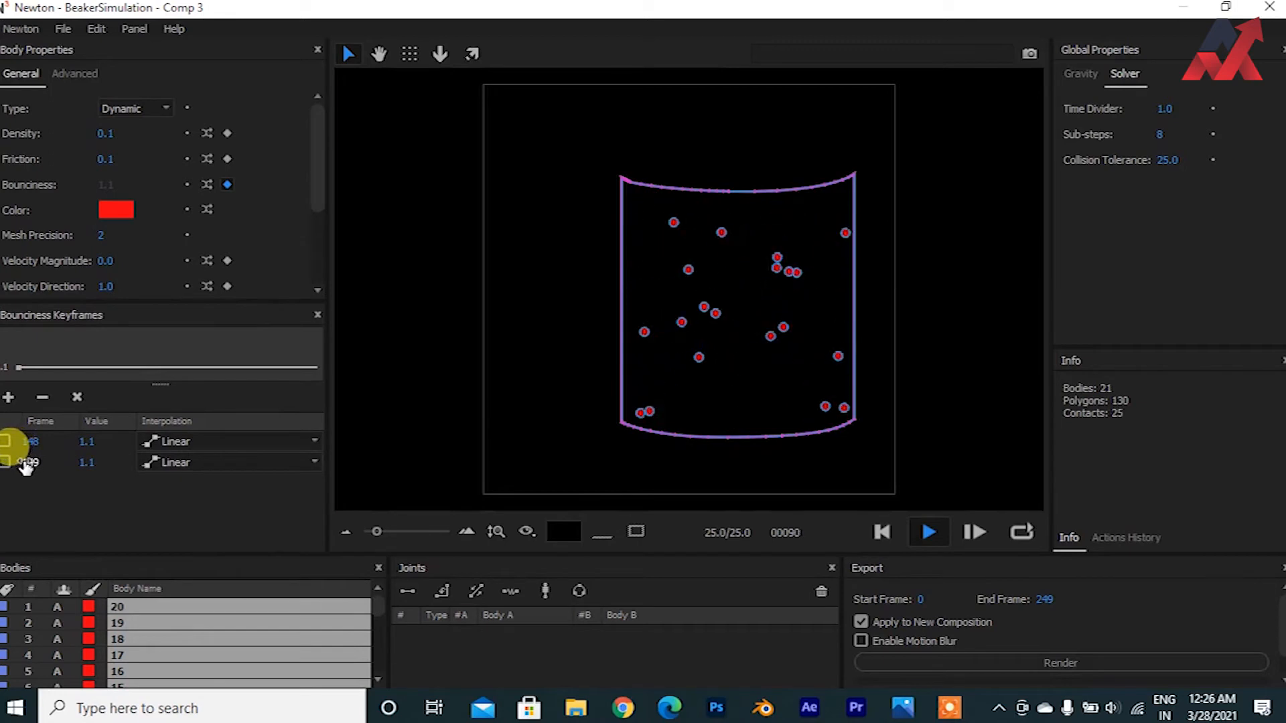
pyautogui.doubleClick(33, 442)
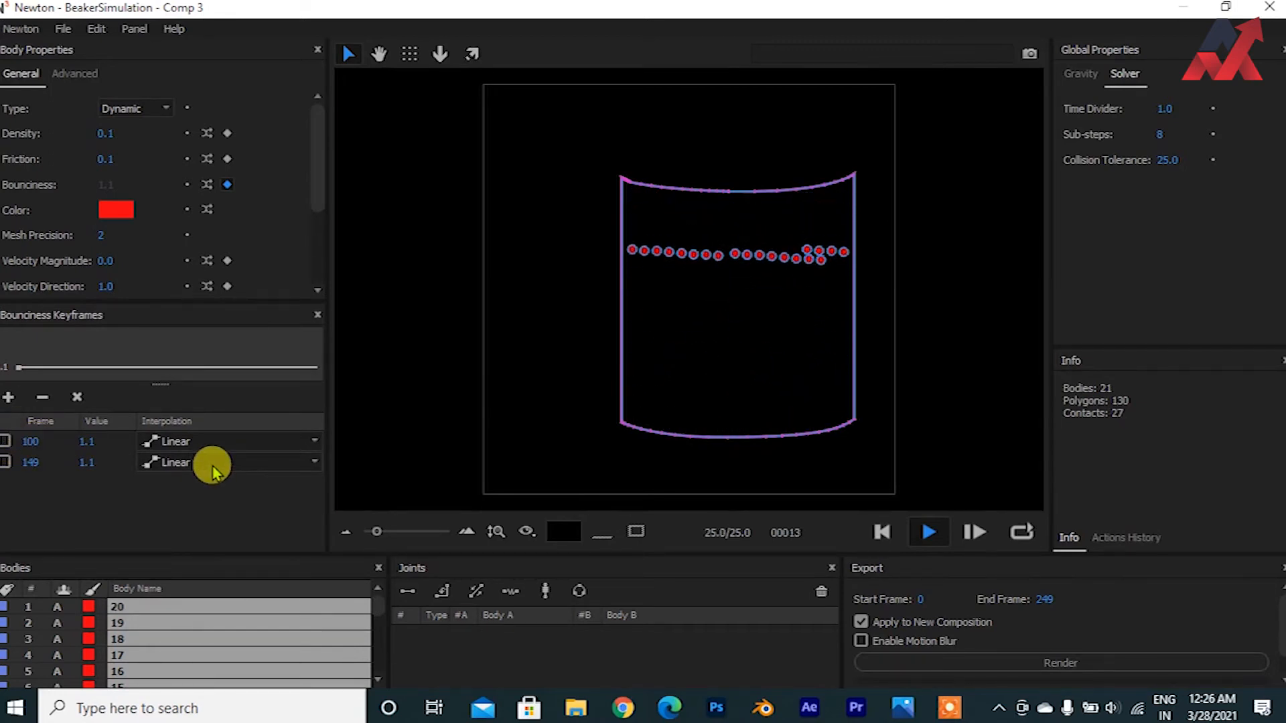
# Step: Set the frame 149 Bounciness keyframe's value to 1.0 and its interpolation to Ease
pyautogui.click(86, 462)
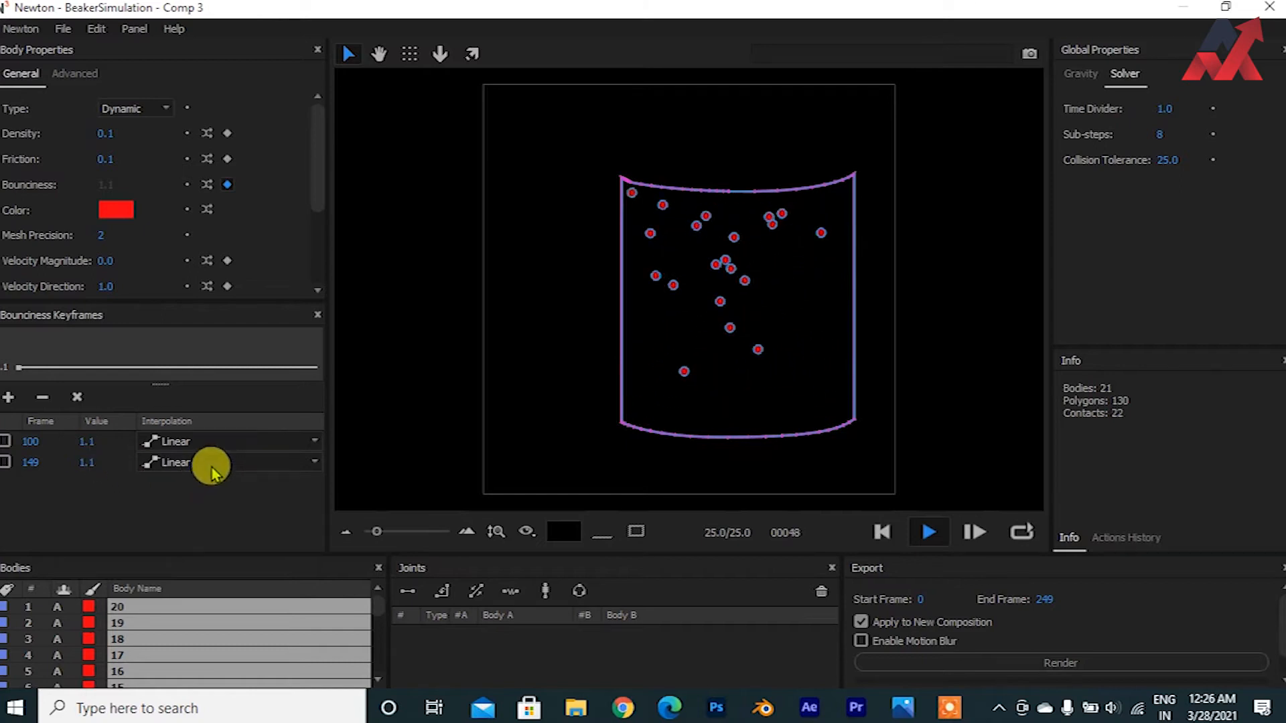
pyautogui.doubleClick(86, 462)
pyautogui.write('1')
pyautogui.press('Return')
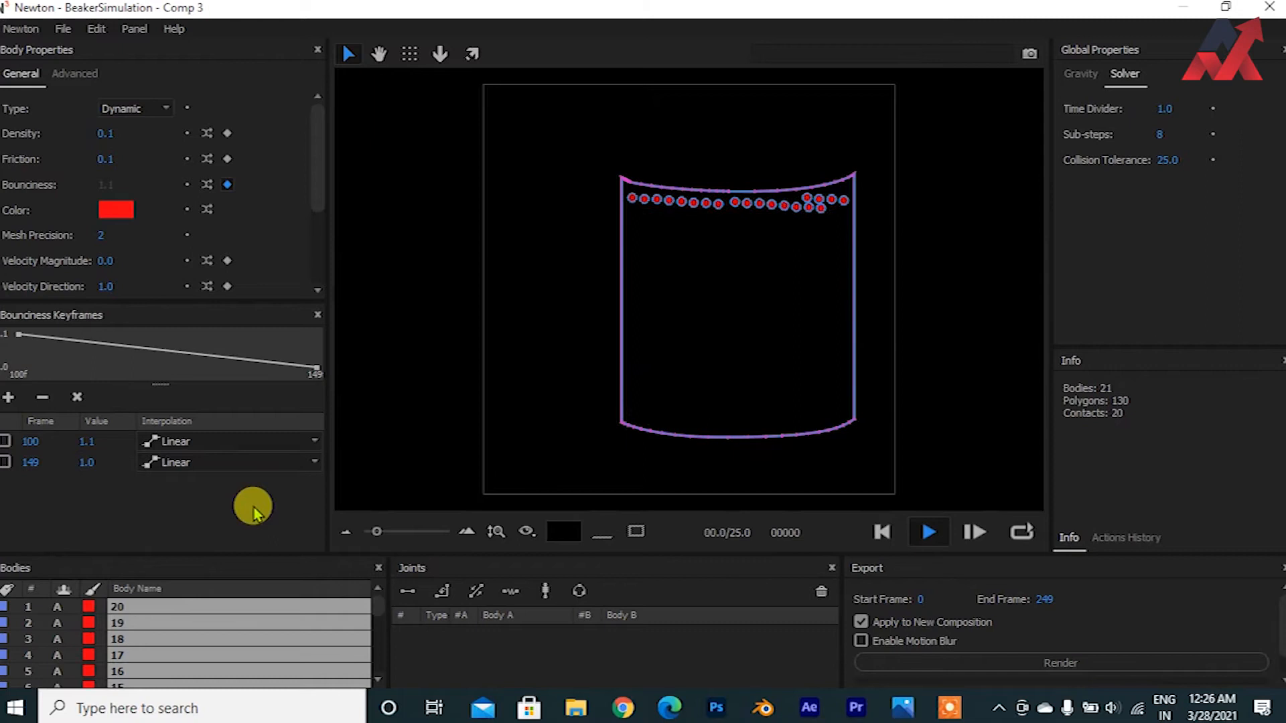
pyautogui.click(207, 461)
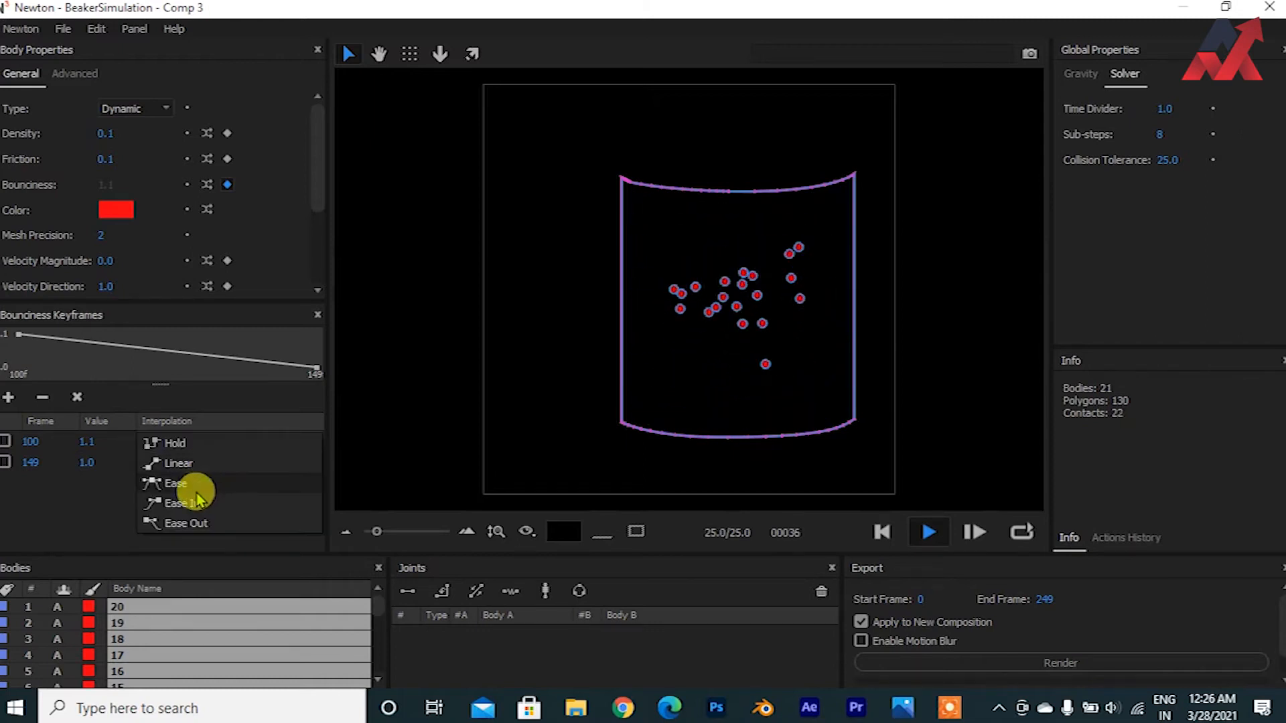
pyautogui.click(210, 495)
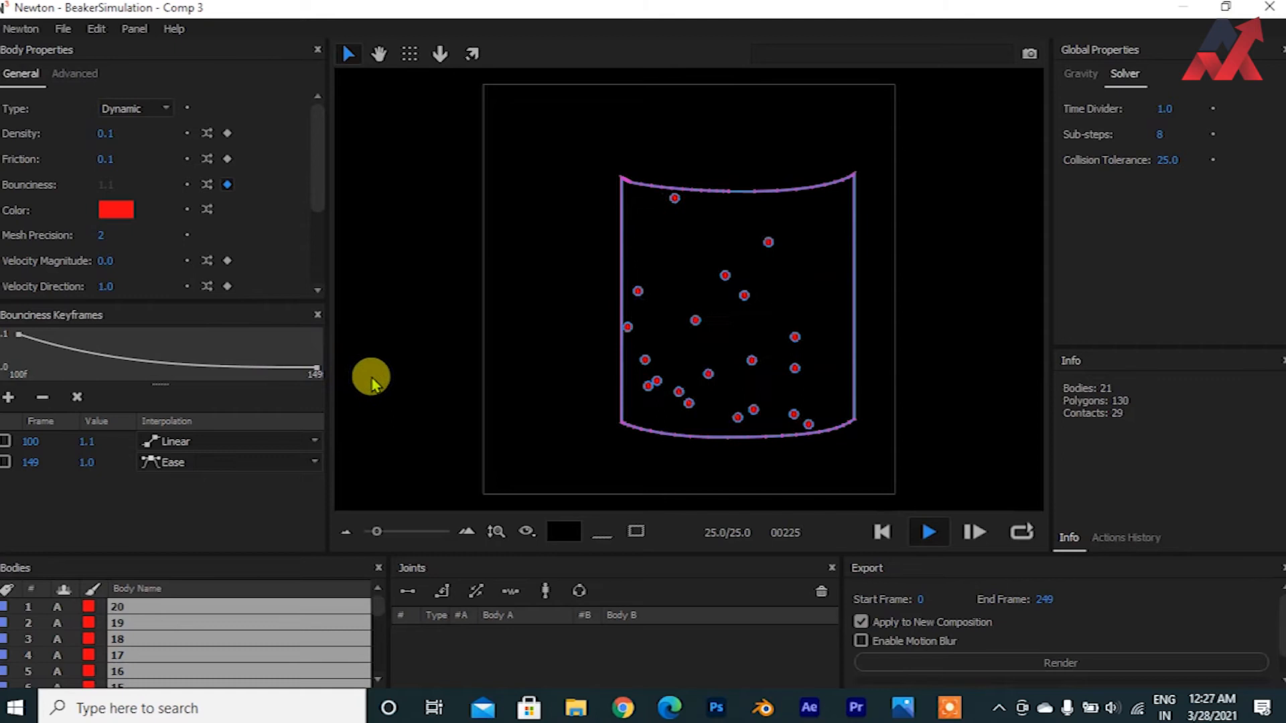
# Step: Set the frame 149 Bounciness keyframe to 1.1 with Ease In and the frame 100 keyframe to Ease, then preview the simulation
pyautogui.click(86, 462)
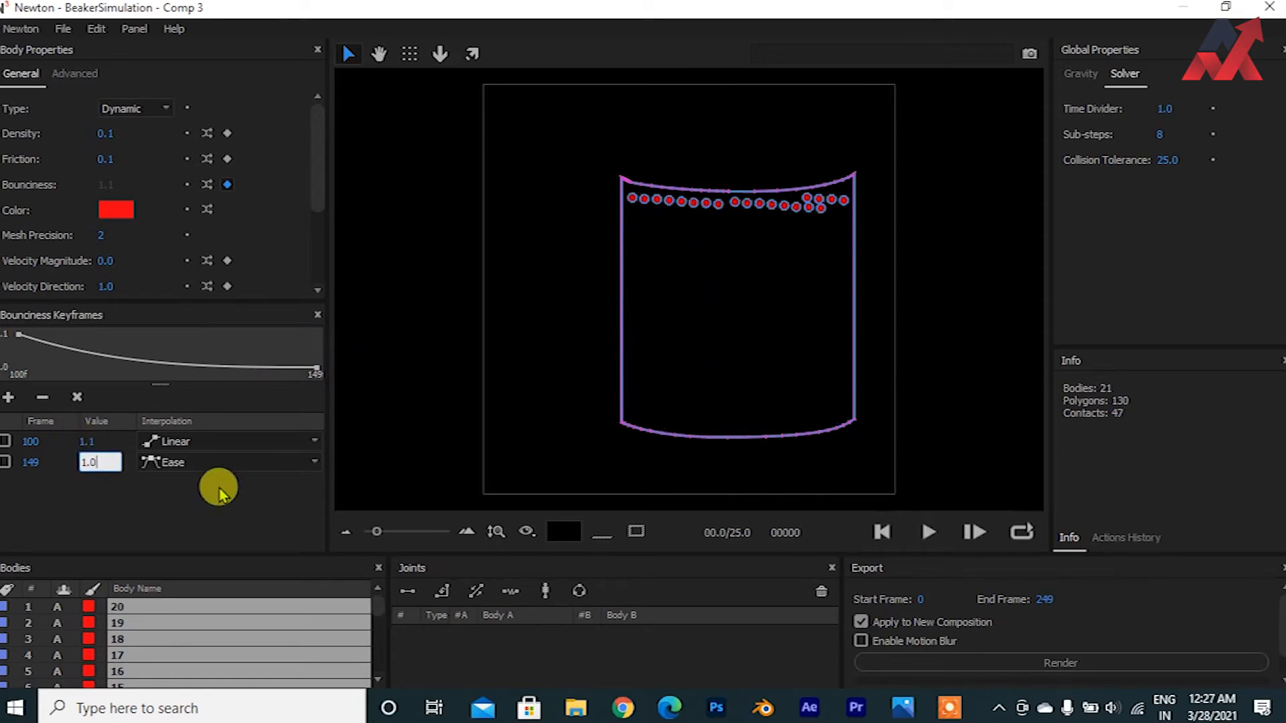
pyautogui.click(216, 463)
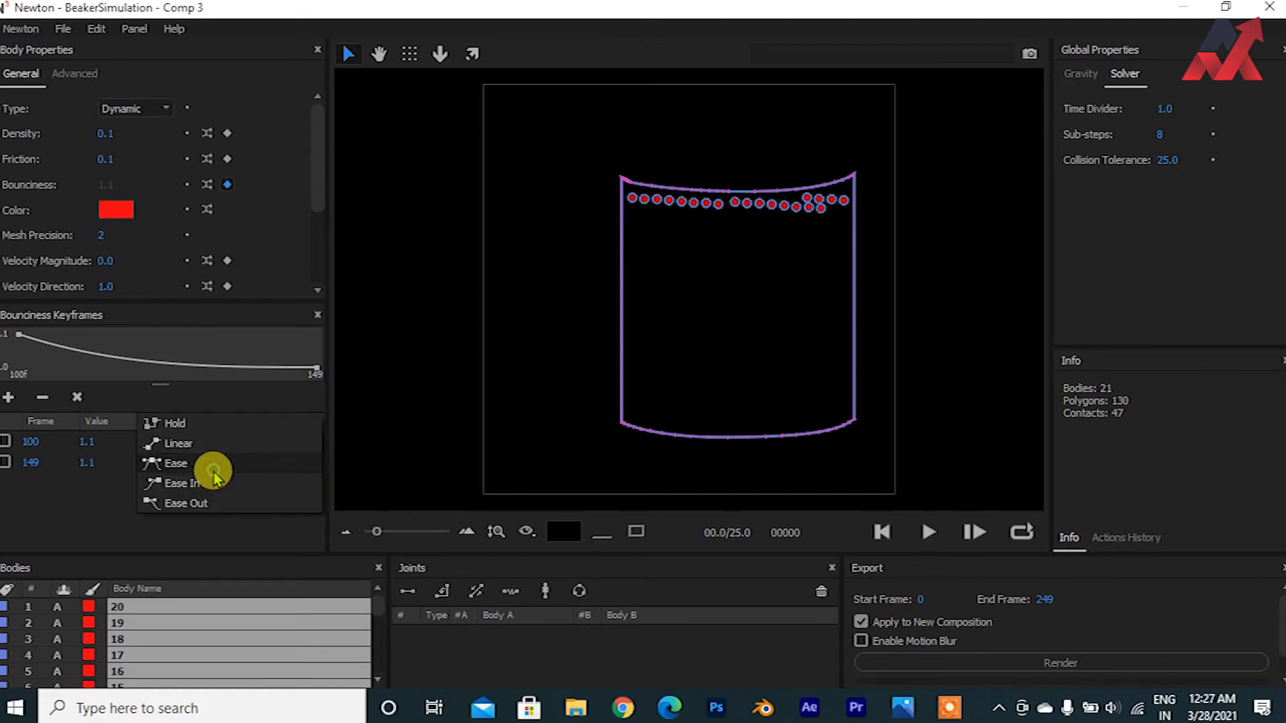
pyautogui.click(189, 491)
pyautogui.click(192, 469)
pyautogui.click(195, 558)
pyautogui.click(198, 442)
pyautogui.click(177, 461)
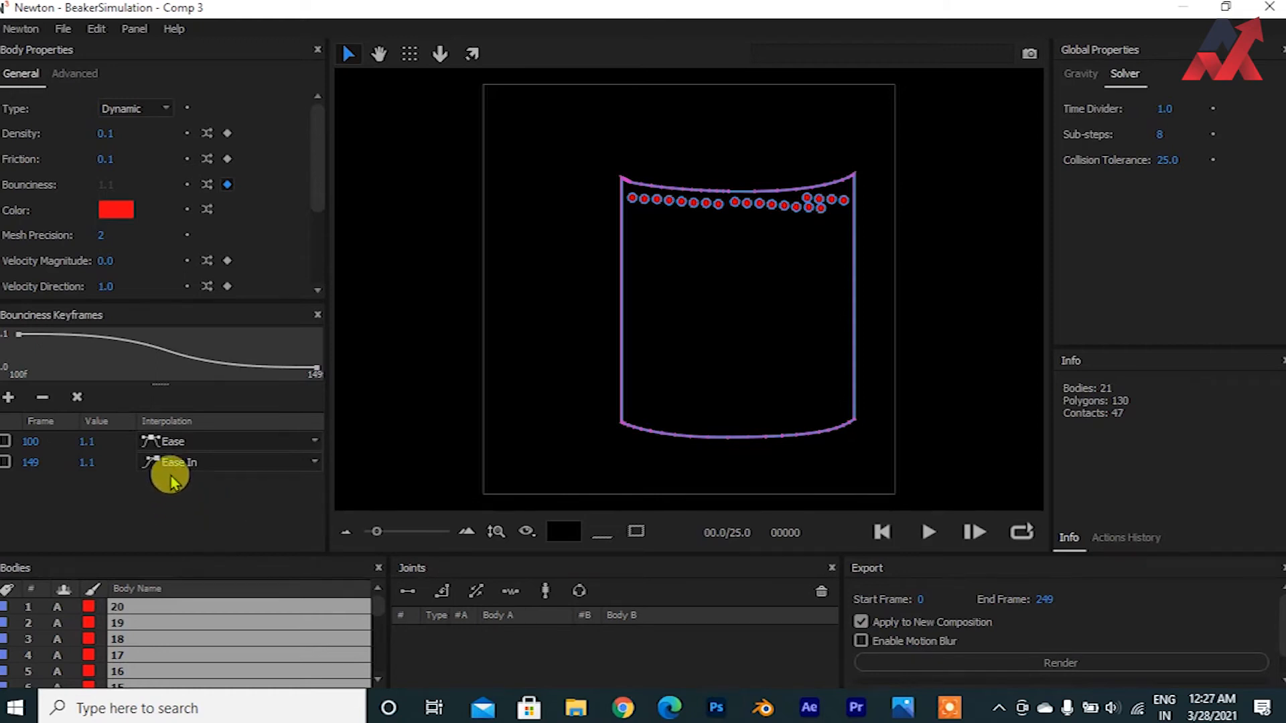
pyautogui.click(935, 536)
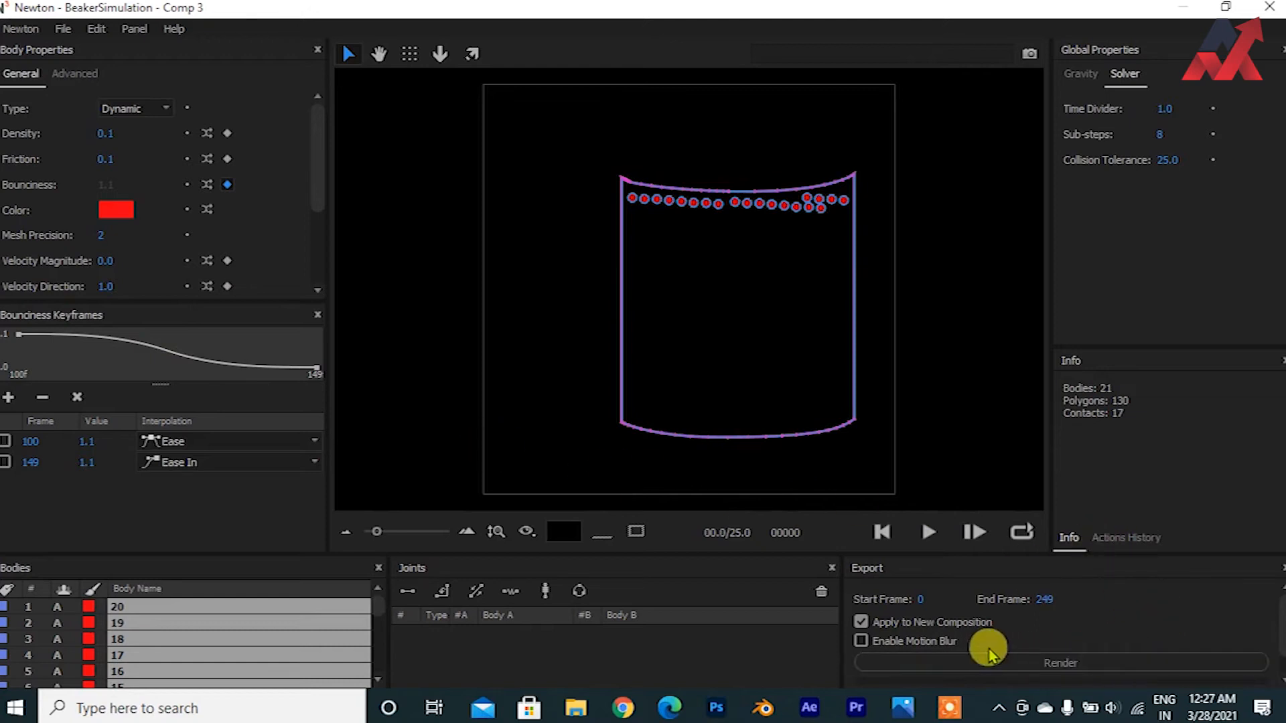
# Step: Render the simulation into a new composition, open Comp 4 in After Effects and play it back
pyautogui.click(1114, 663)
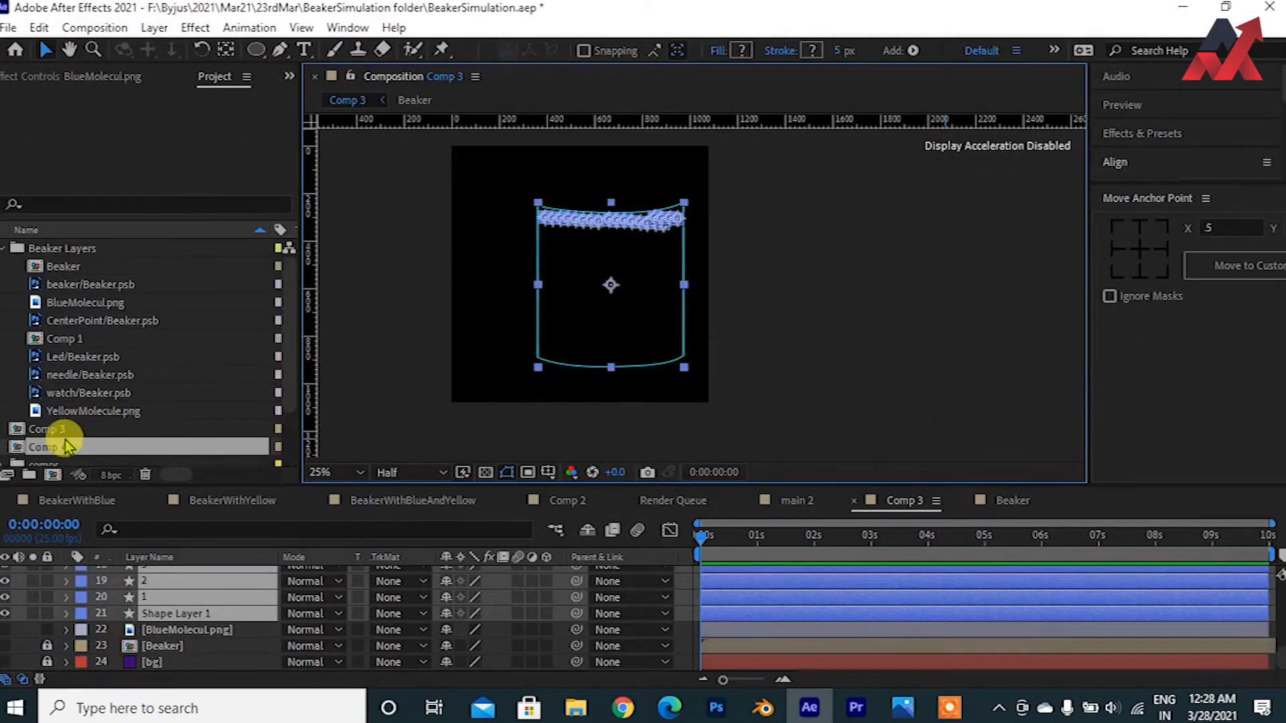
pyautogui.scroll(-3, 65, 446)
pyautogui.doubleClick(59, 375)
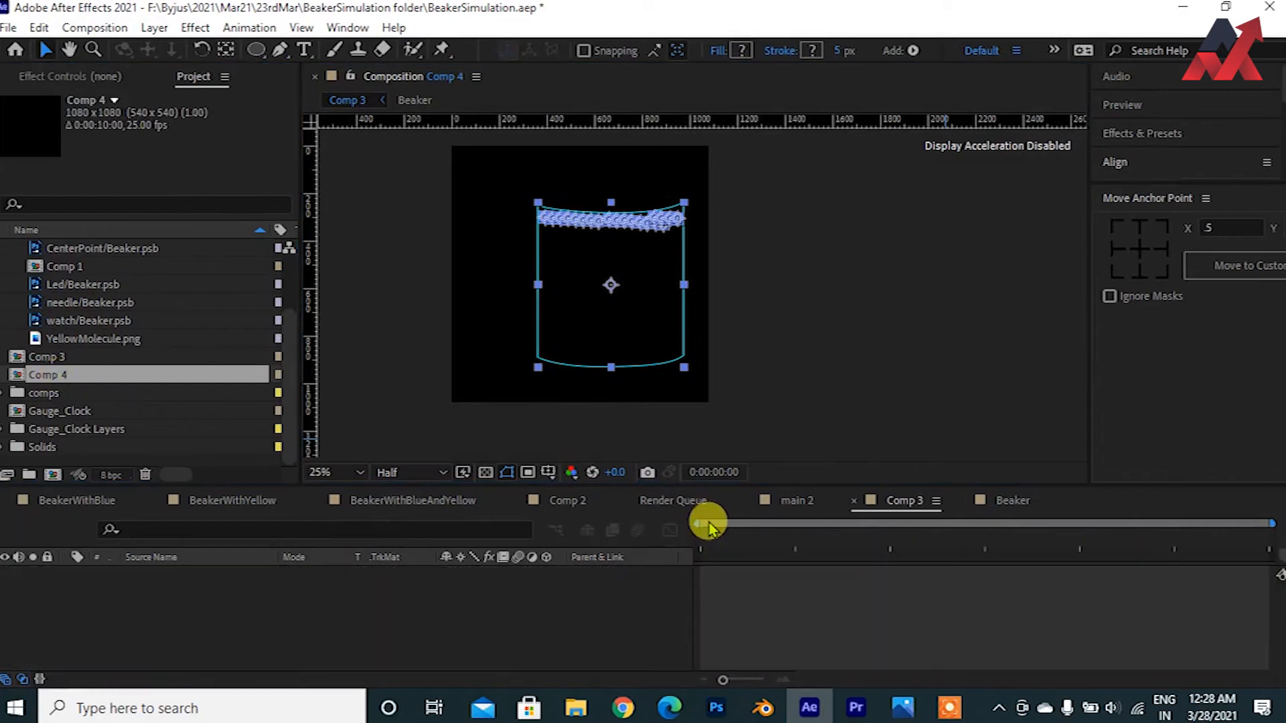
pyautogui.press('space')
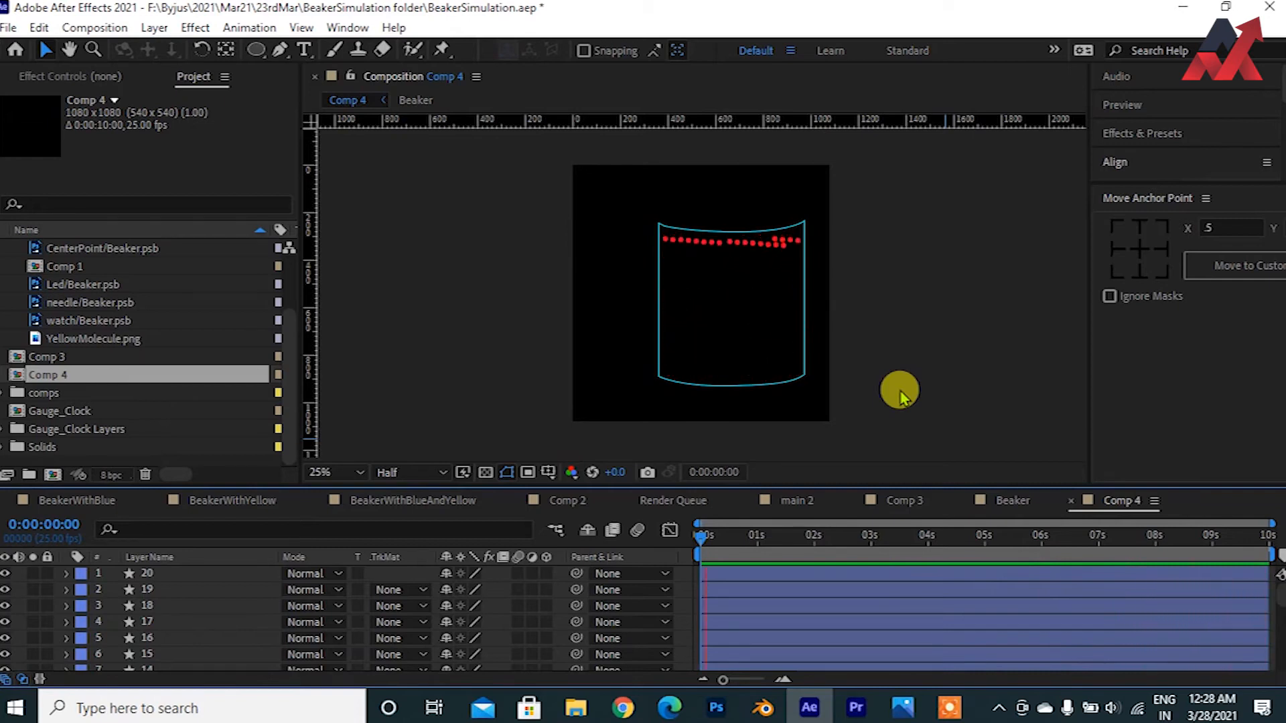
# Step: Set Comp 4's work area from 0:00:02:05 to 0:00:08:00 and play back that range
pyautogui.click(759, 537)
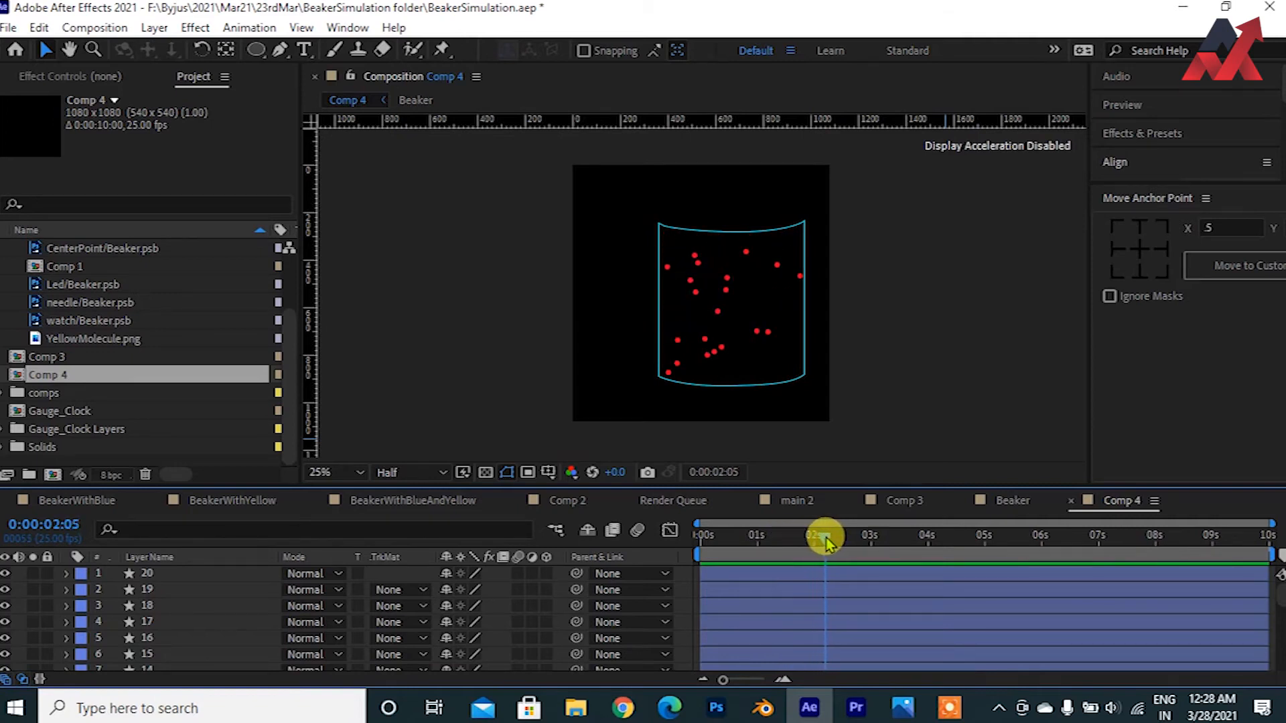
pyautogui.press('b')
pyautogui.press('space')
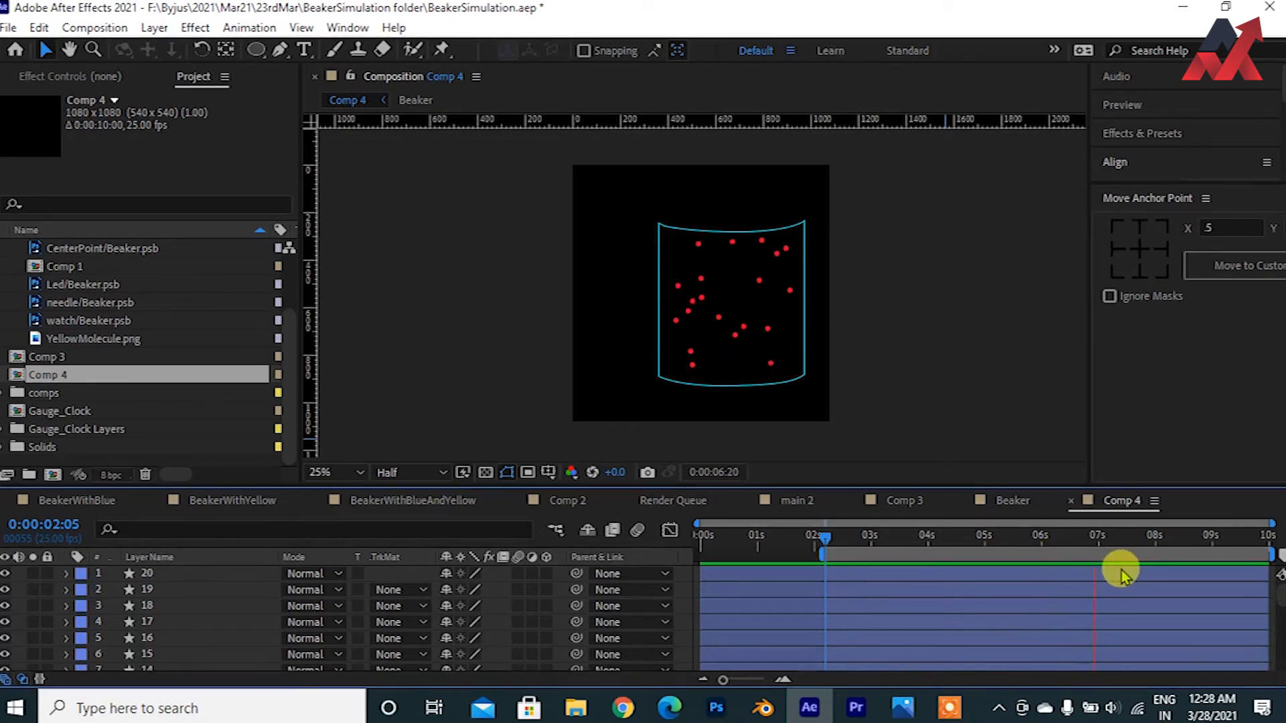
pyautogui.click(1104, 546)
pyautogui.moveTo(1104, 546); pyautogui.dragTo(1150, 549)
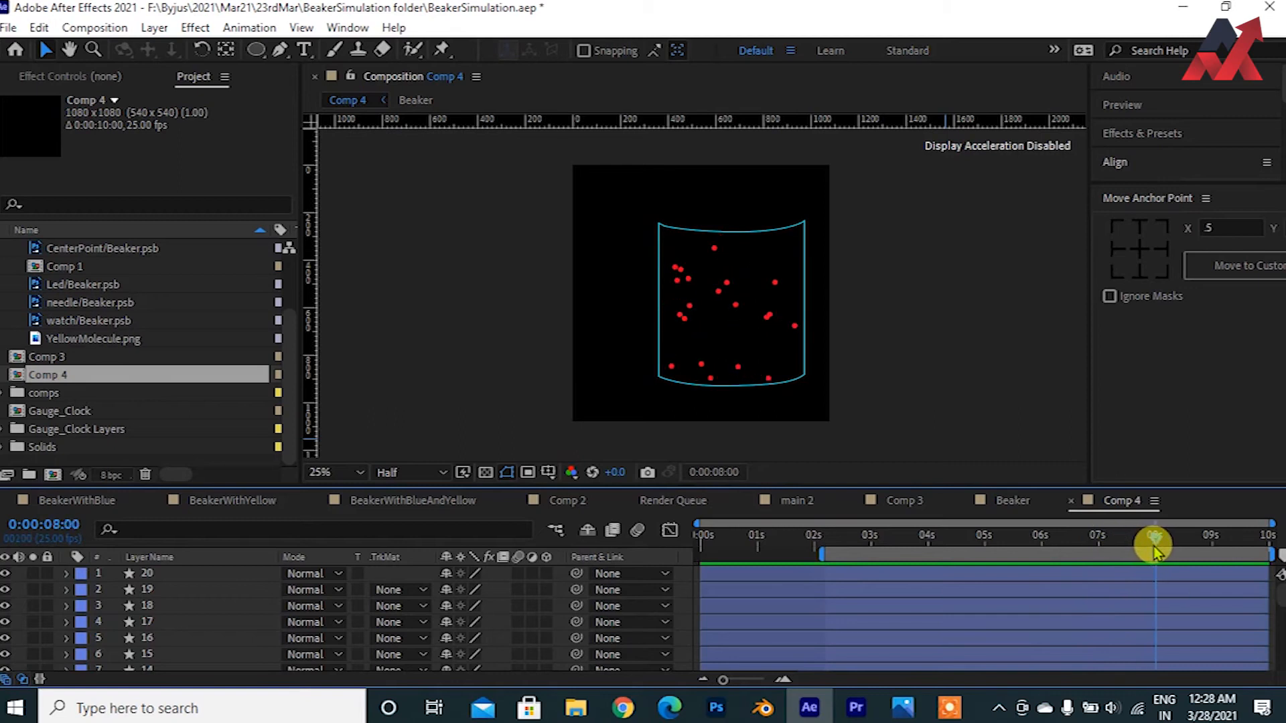
pyautogui.press('space')
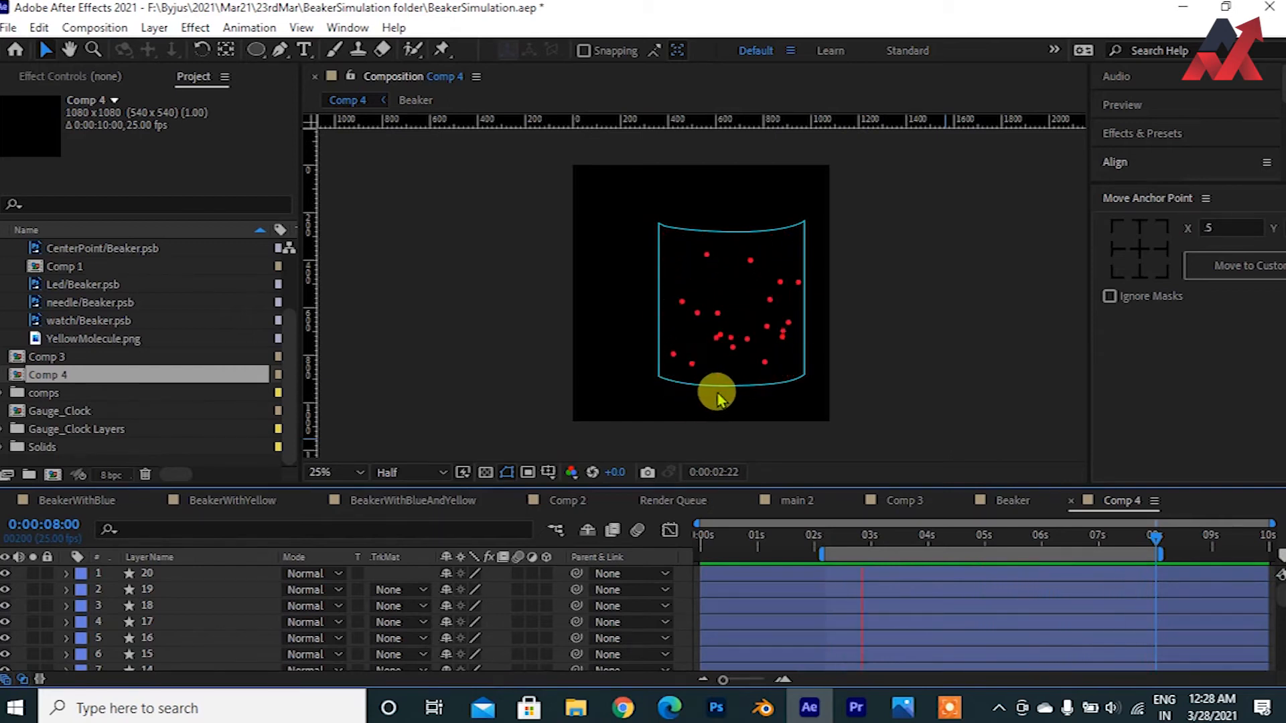
# Step: Return to the first frame, show the BlueMolecul.png, Beaker and bg layers, and check the motion path of layer 20
pyautogui.moveTo(1059, 538); pyautogui.dragTo(942, 543)
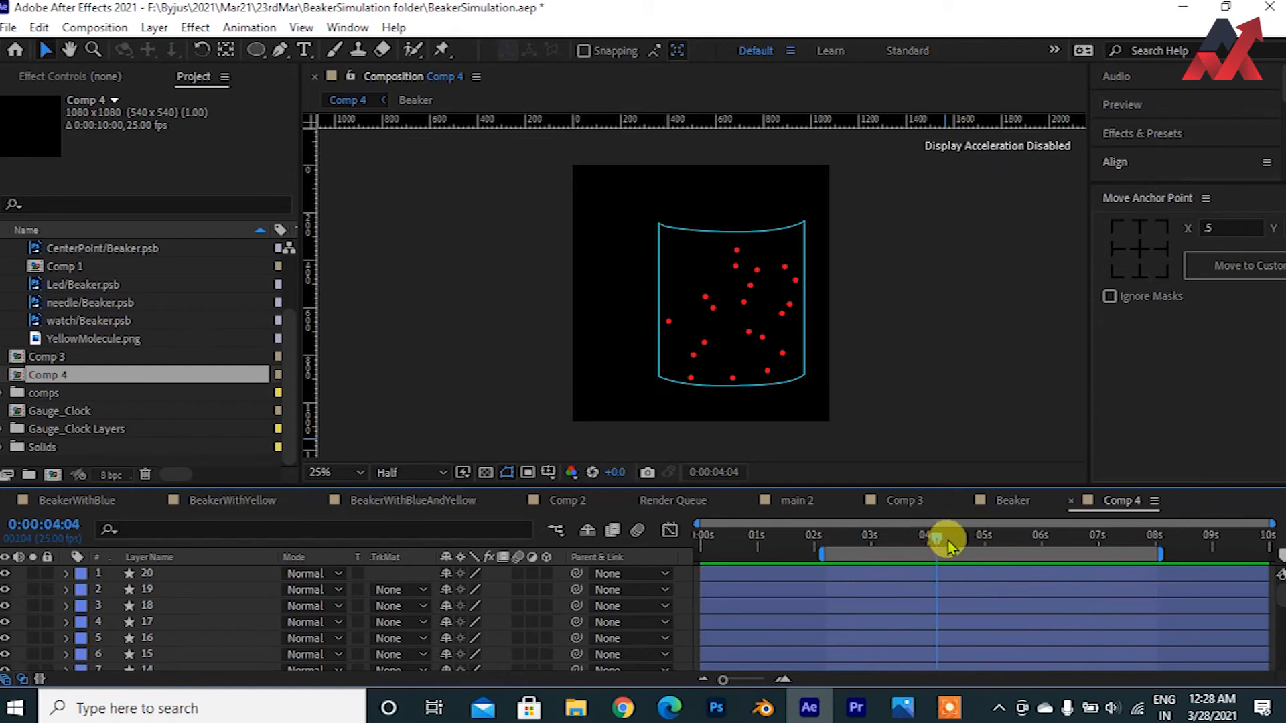
pyautogui.press('Home')
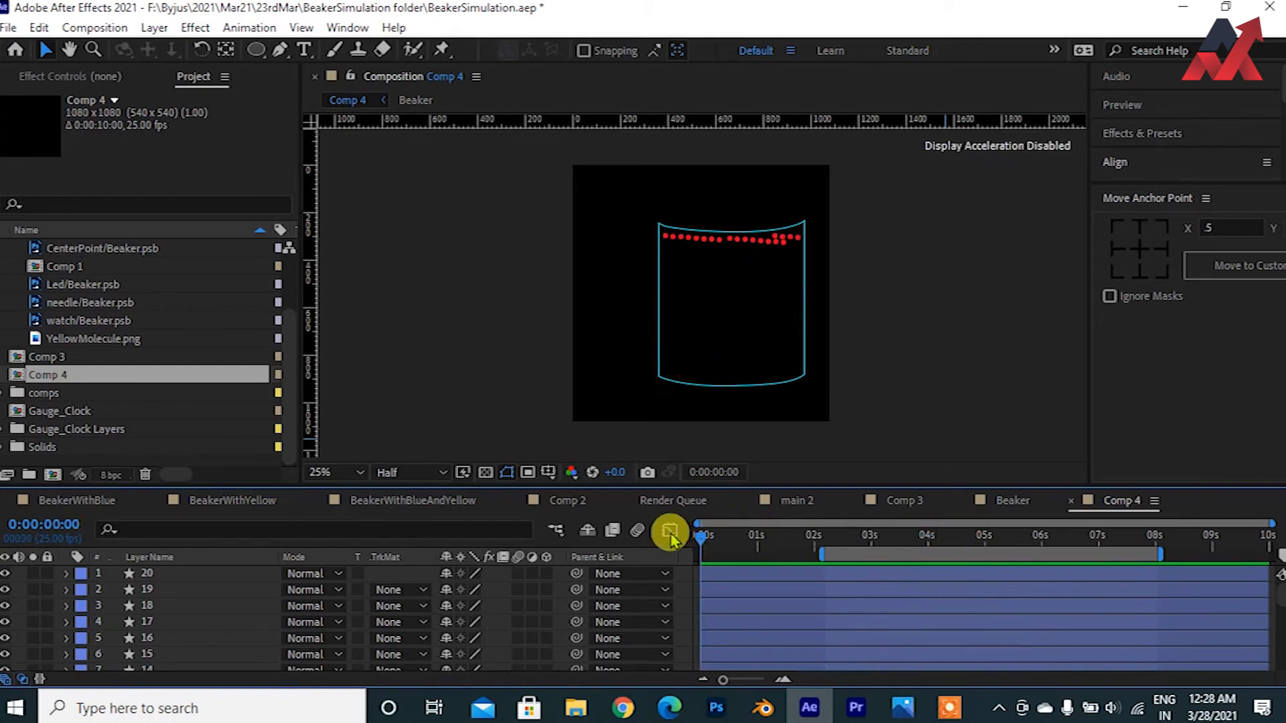
pyautogui.scroll(-6, 31, 620)
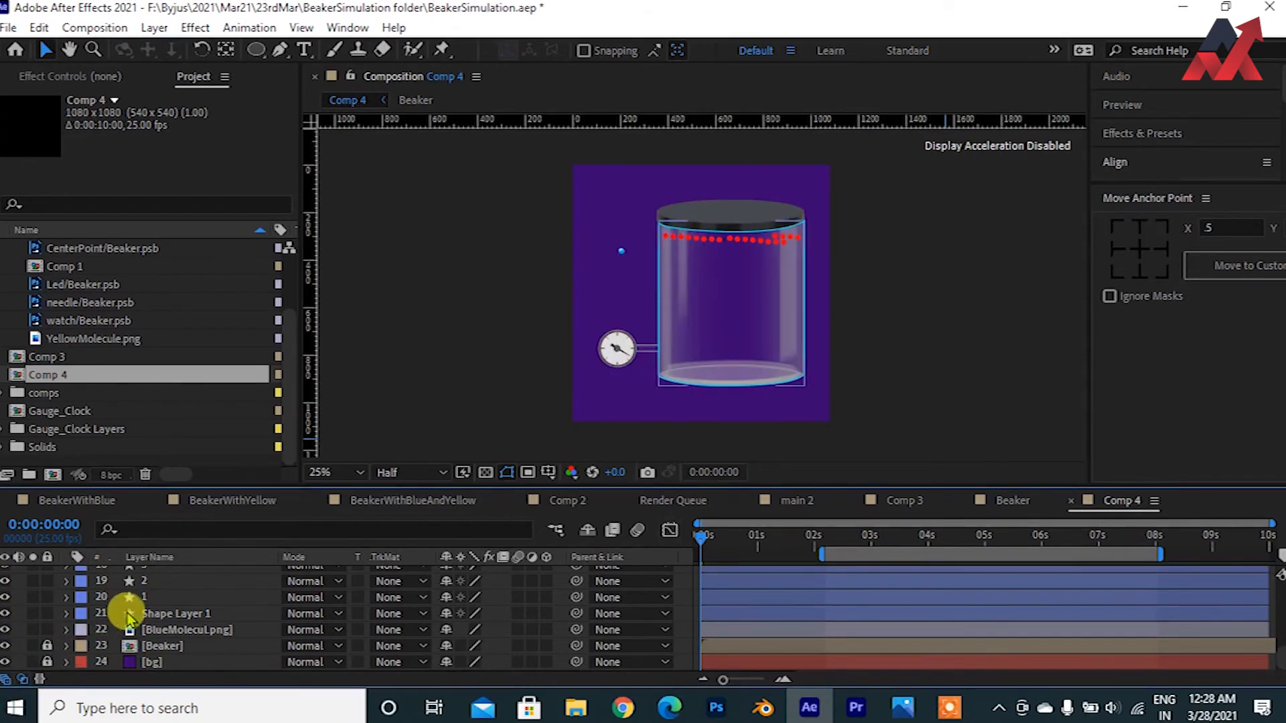
pyautogui.scroll(6, 130, 609)
pyautogui.click(165, 575)
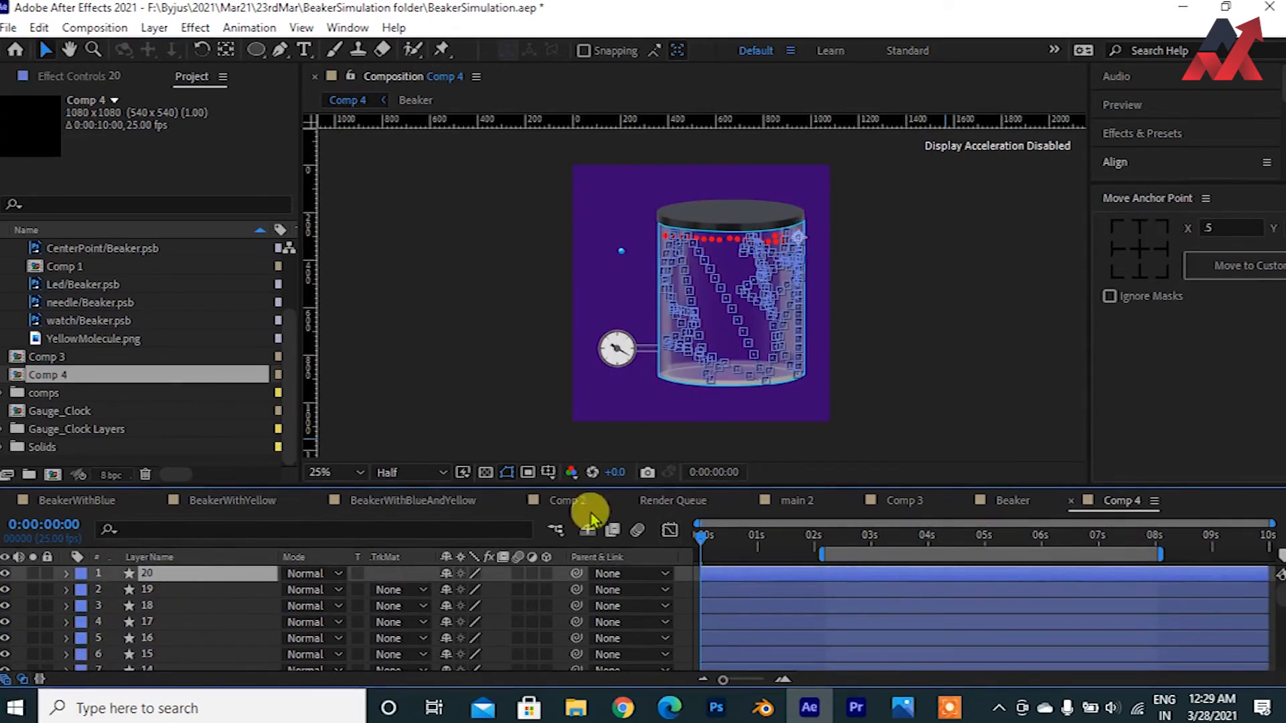
pyautogui.click(887, 268)
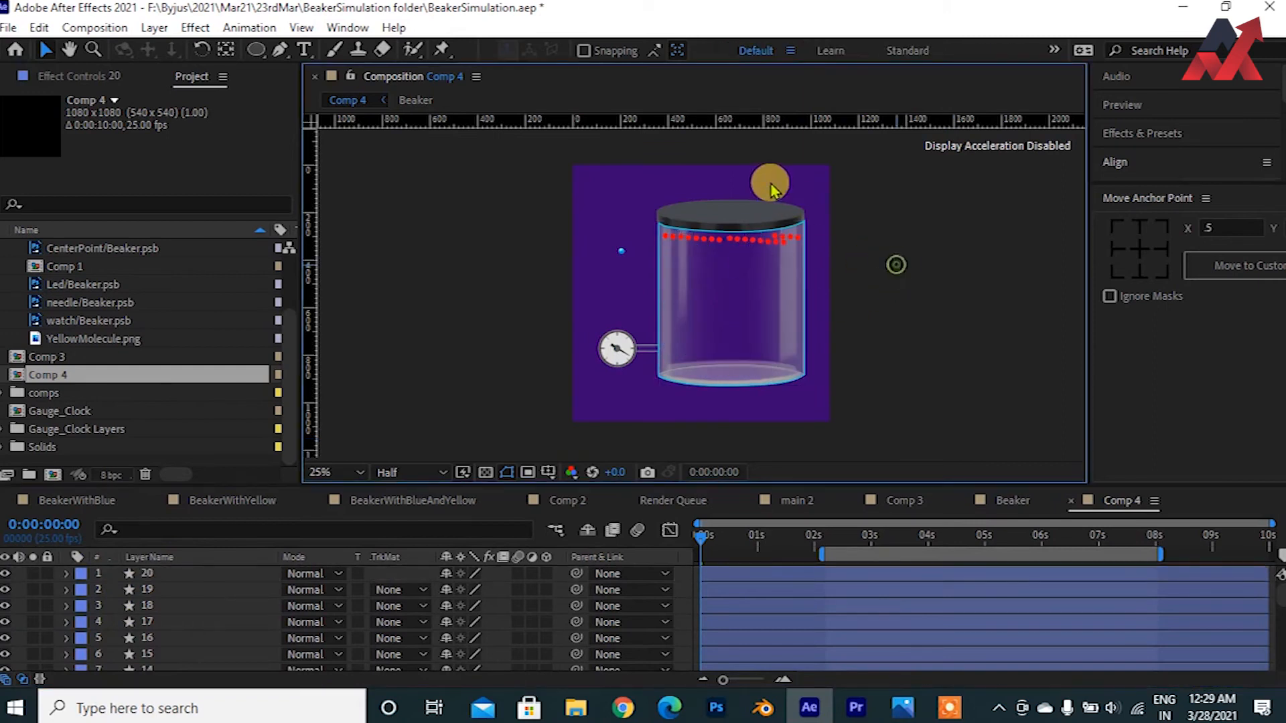
# Step: Hide the beaker outline layer, Shape Layer 1, and make it shy with shy layers hidden from the timeline
pyautogui.scroll(3, 754, 207)
pyautogui.scroll(-4, 737, 234)
pyautogui.scroll(3, 697, 301)
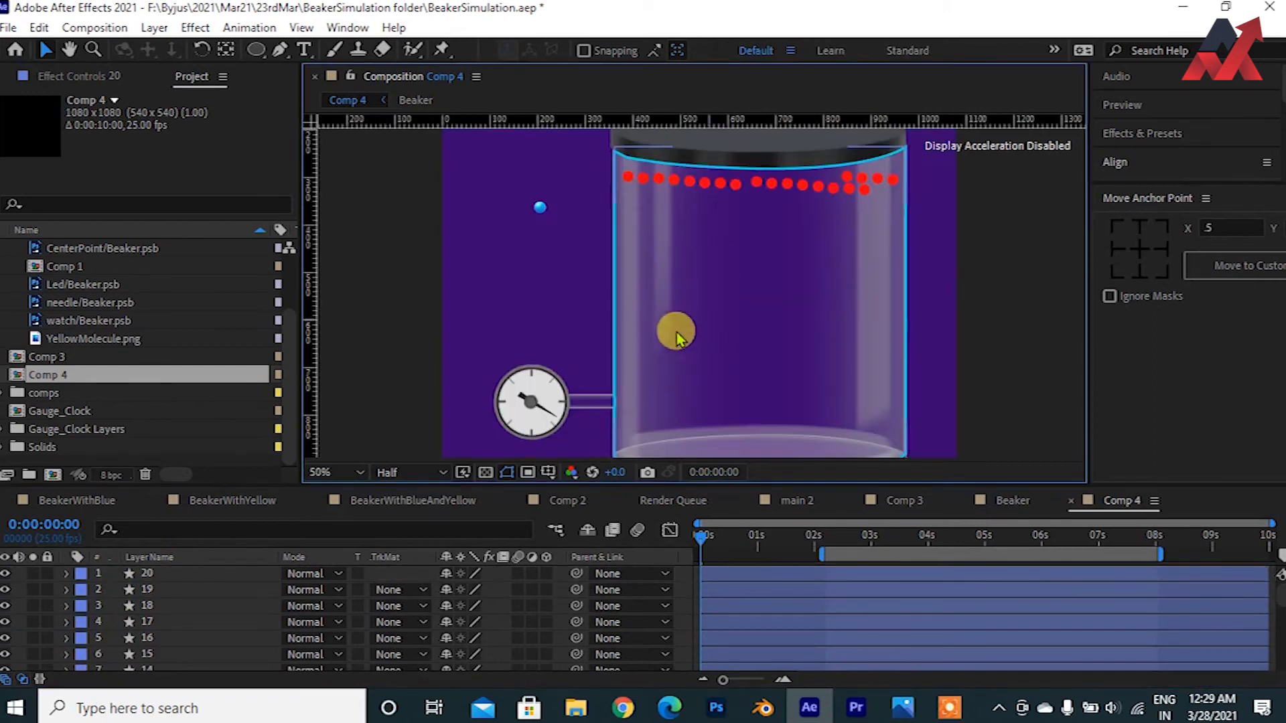
pyautogui.click(616, 318)
pyautogui.scroll(-6, 144, 612)
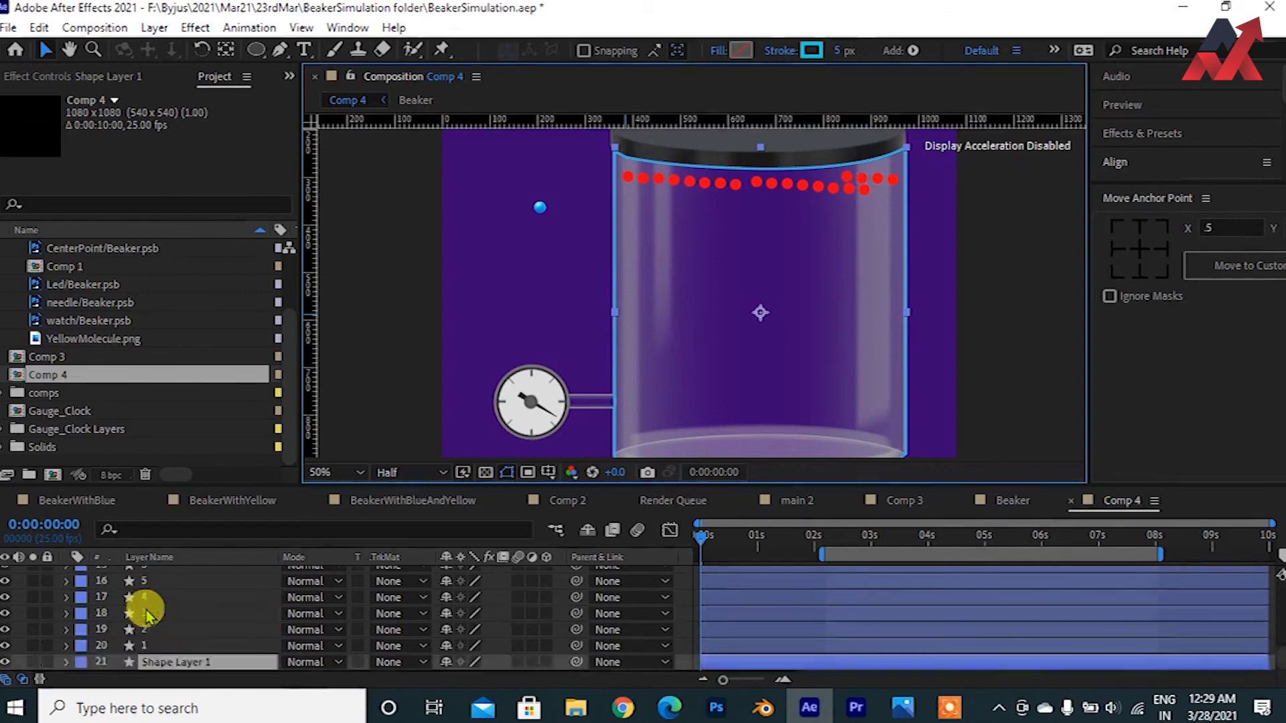
pyautogui.click(5, 614)
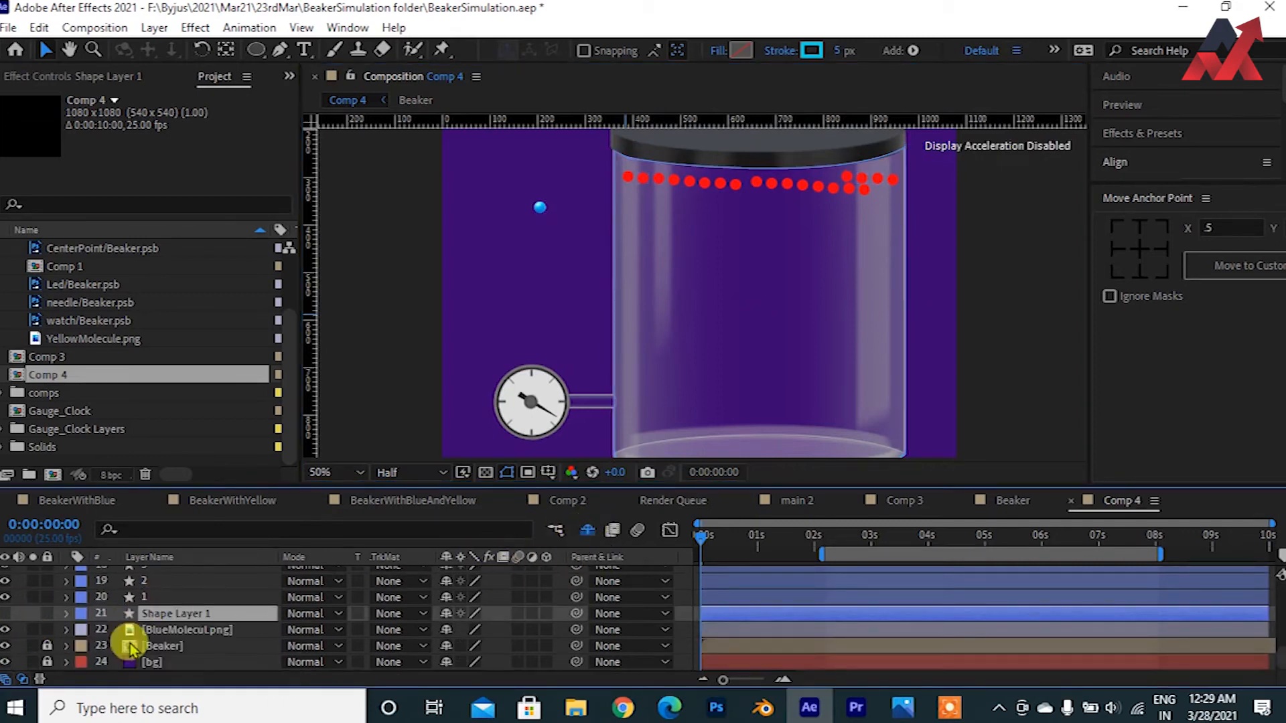
pyautogui.click(447, 614)
# Step: Position the blue molecule image exactly over the first red circle at the beaker's left wall
pyautogui.click(525, 297)
pyautogui.scroll(1, 722, 210)
pyautogui.press('space')
pyautogui.moveTo(803, 395); pyautogui.dragTo(509, 327)
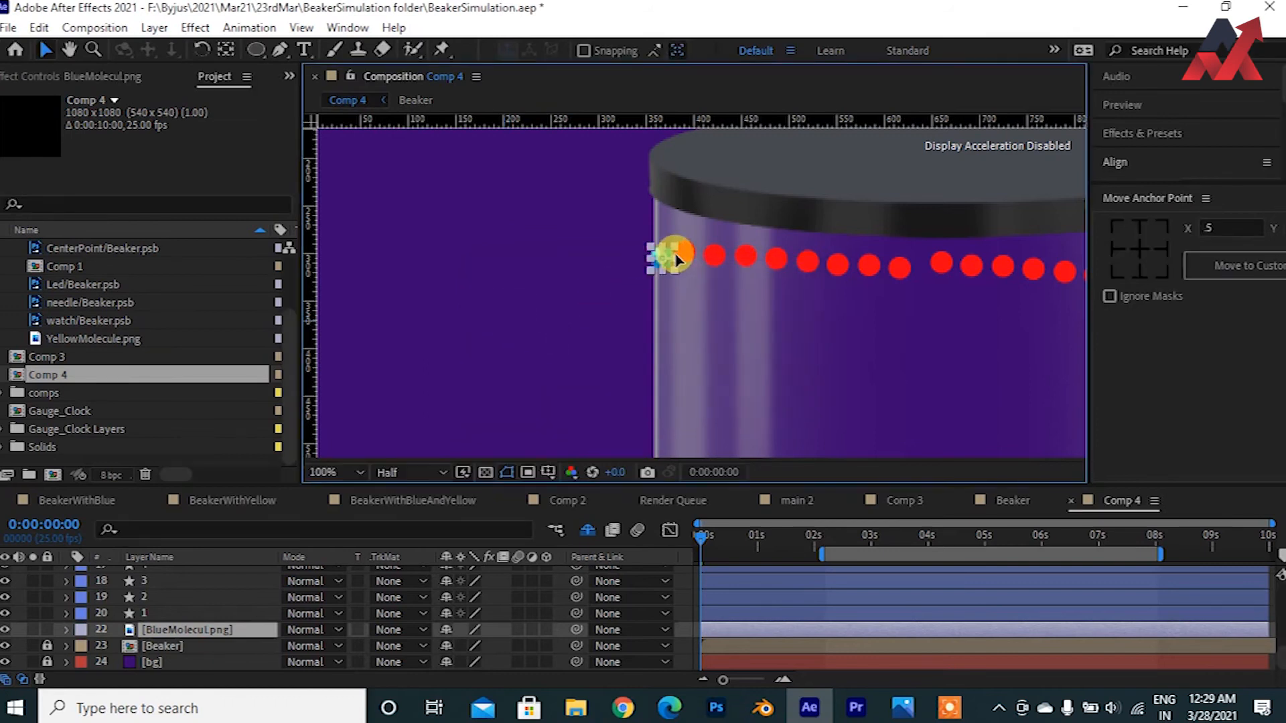
pyautogui.scroll(3, 699, 261)
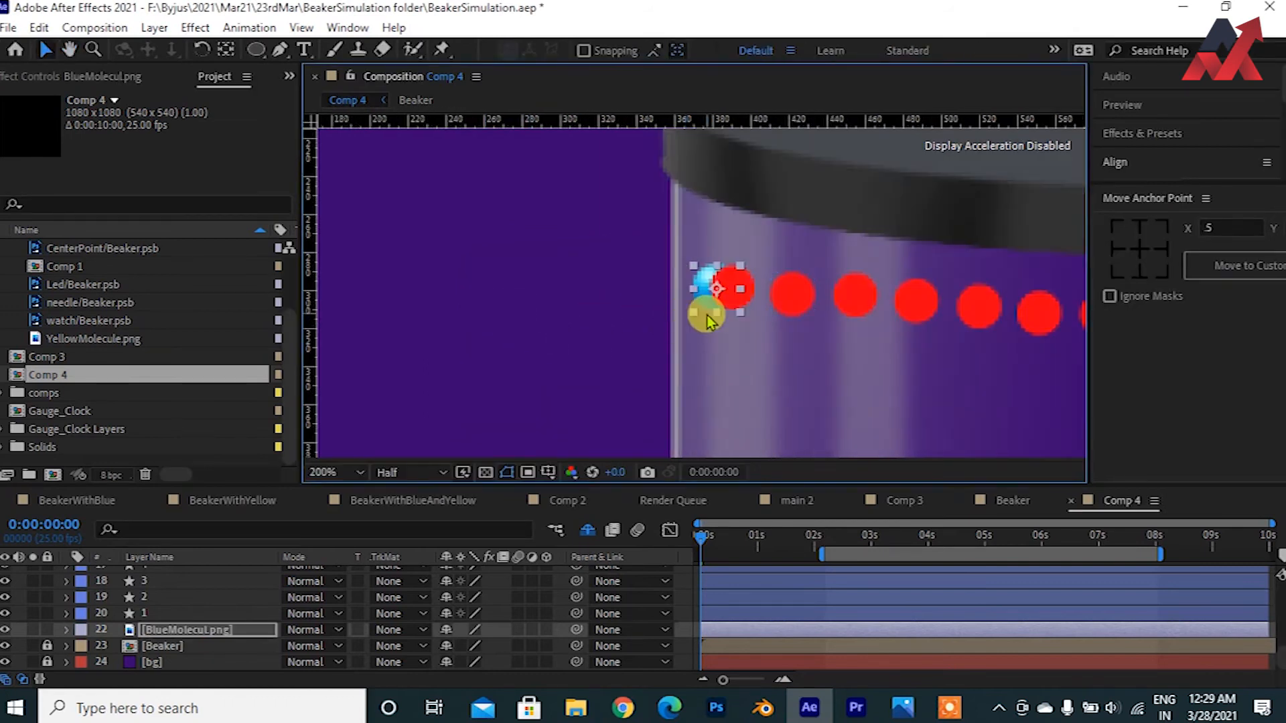
pyautogui.moveTo(754, 288); pyautogui.dragTo(768, 289)
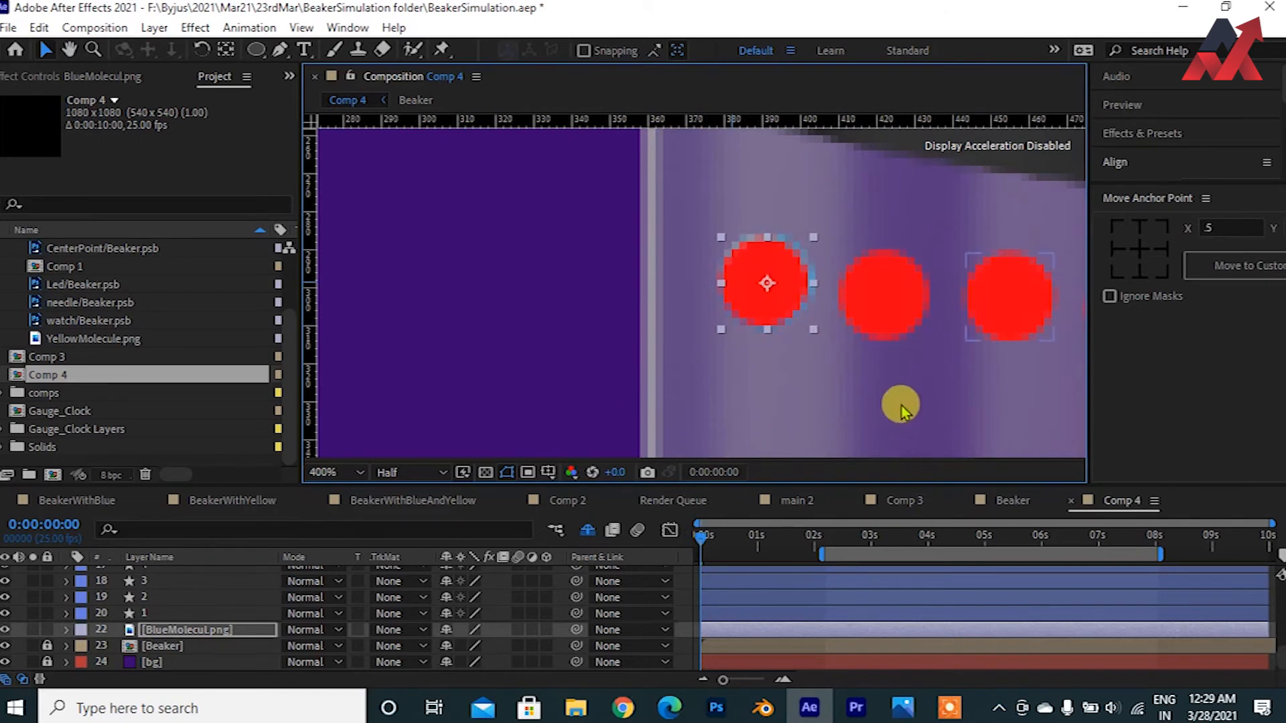
# Step: Rename the BlueMolecul.png layer as 1 and parent it to red circle layer 1
pyautogui.click(226, 631)
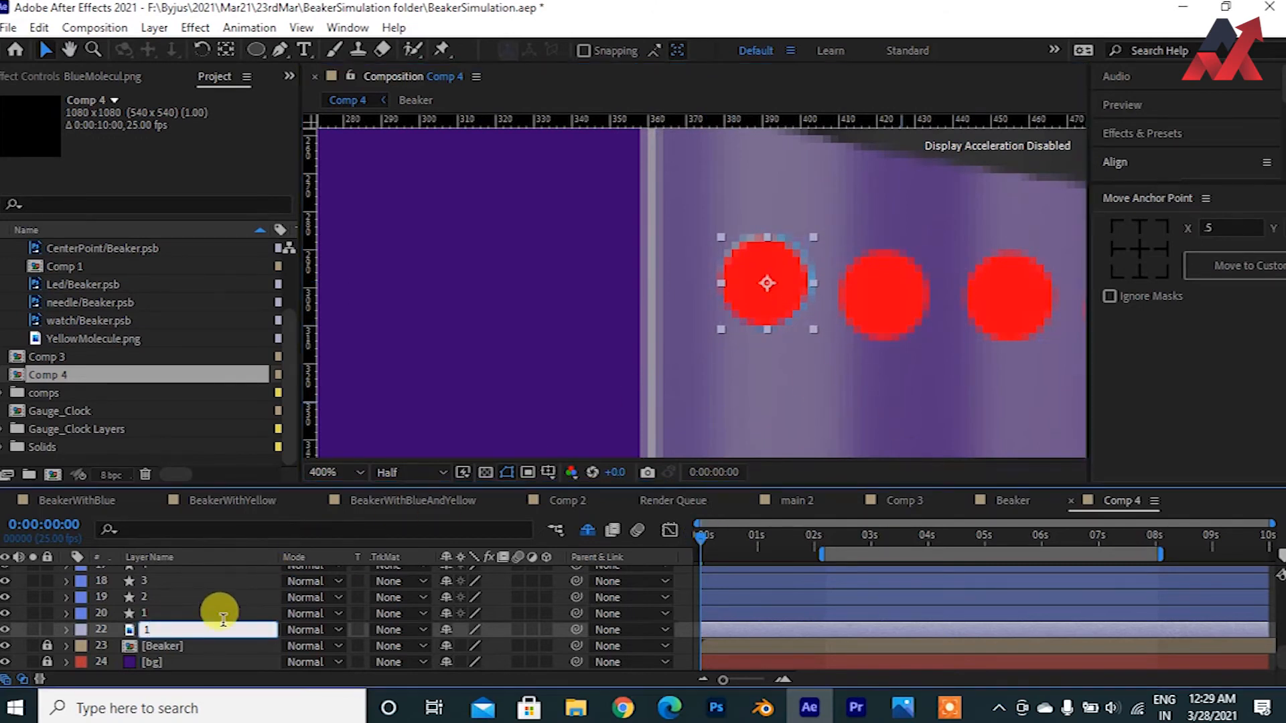
pyautogui.click(530, 253)
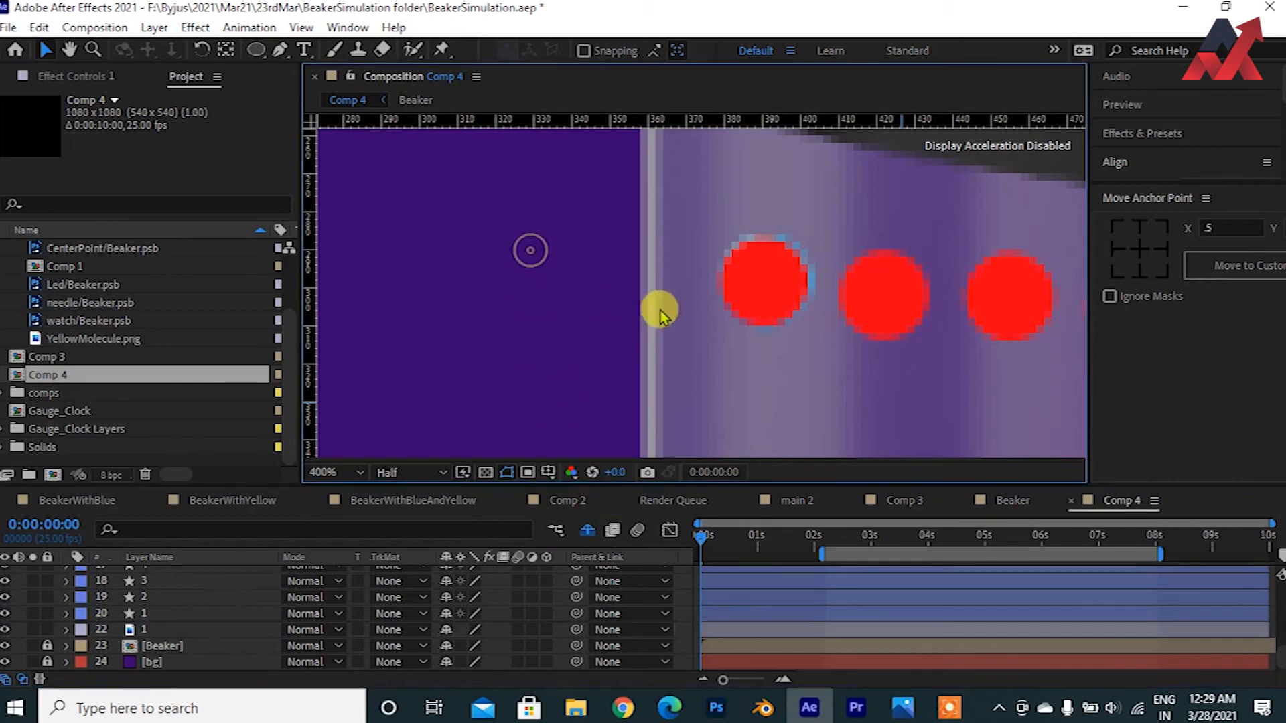
pyautogui.moveTo(794, 406); pyautogui.dragTo(743, 241)
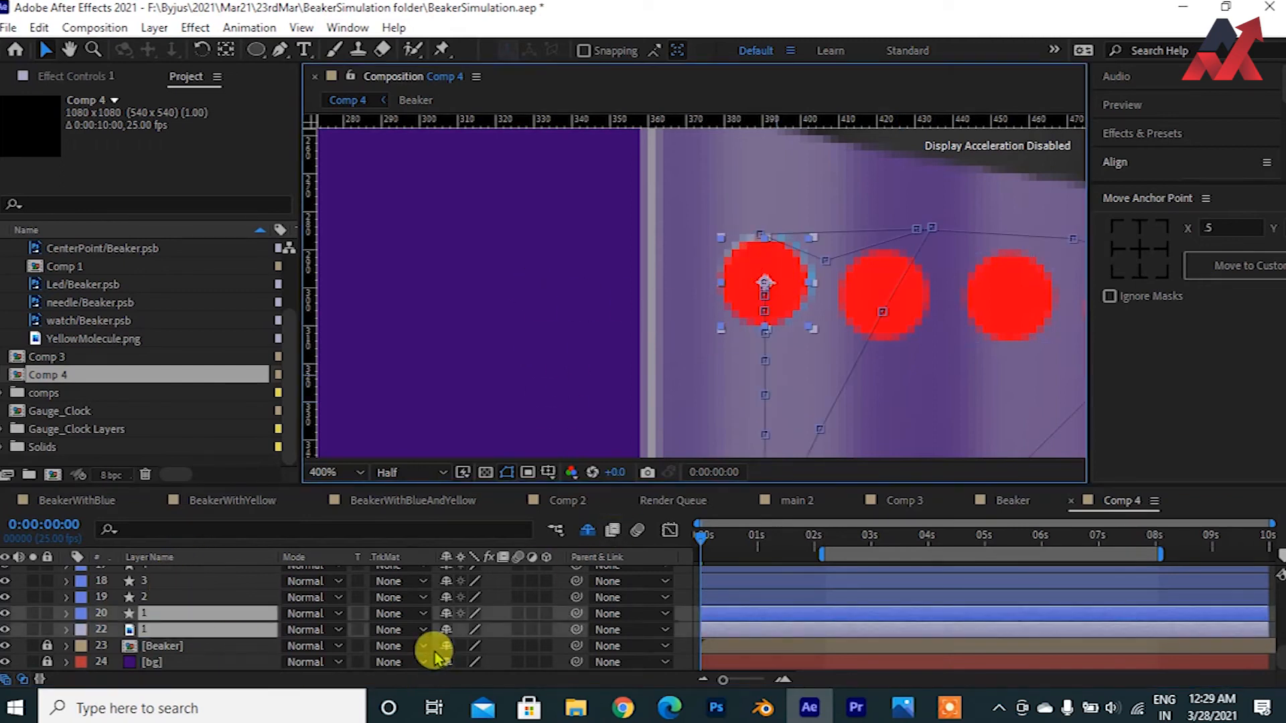
pyautogui.moveTo(576, 633); pyautogui.dragTo(210, 613)
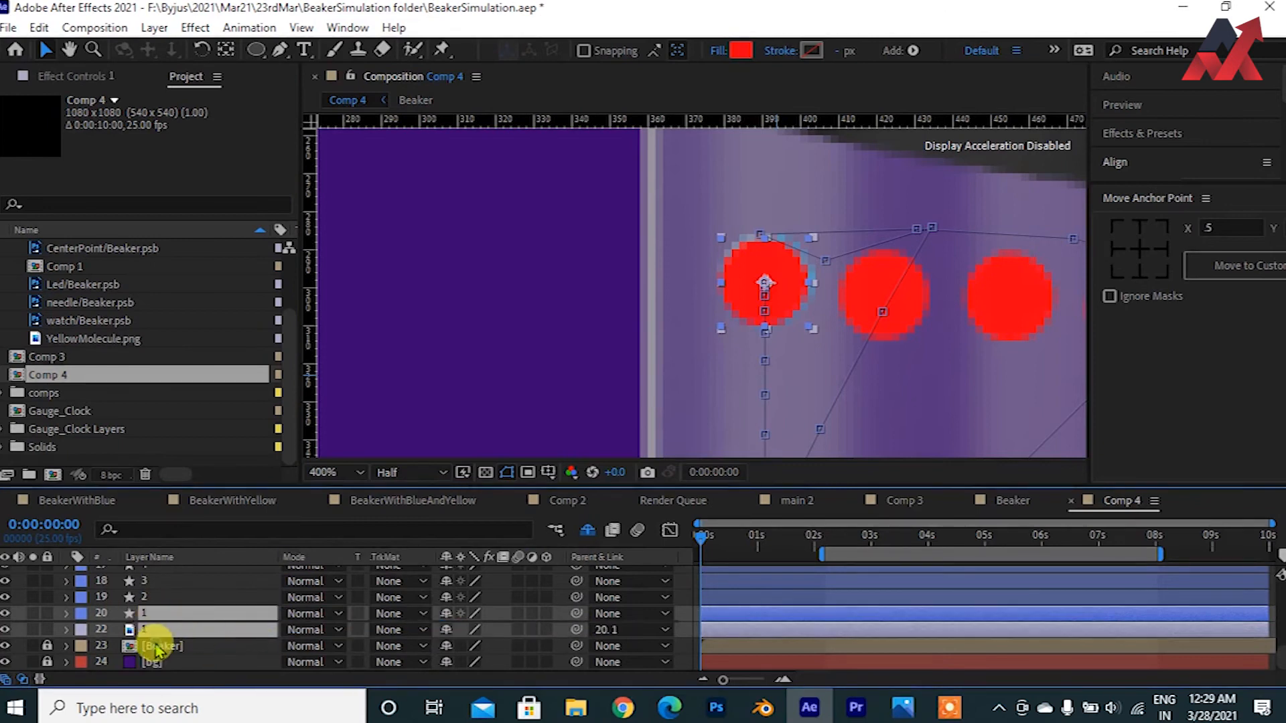
# Step: Hide red circle layer 1 and mark it as shy, leaving its blue molecule in place
pyautogui.click(144, 647)
pyautogui.click(187, 611)
pyautogui.click(8, 613)
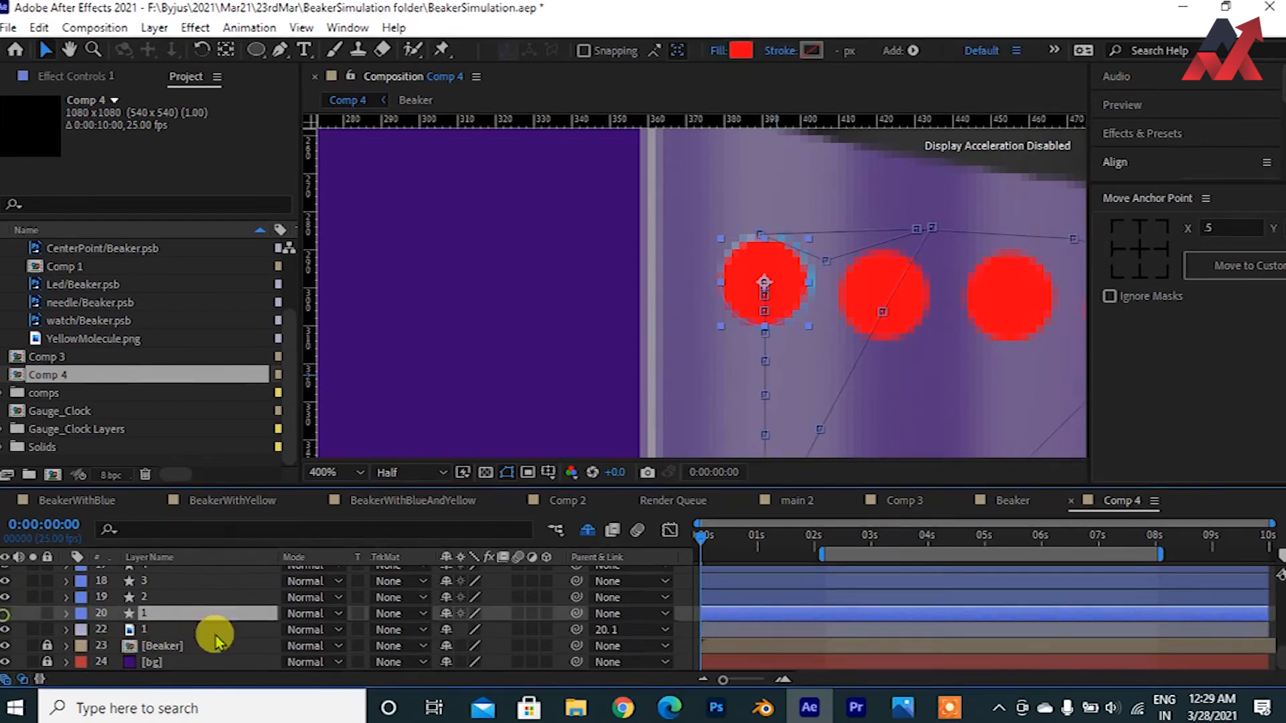
pyautogui.click(445, 614)
# Step: Duplicate the blue molecule over the second red circle, parent the copy to circle layer 2 and rename it 2
pyautogui.click(757, 274)
pyautogui.hotkey('ctrl', 'd')
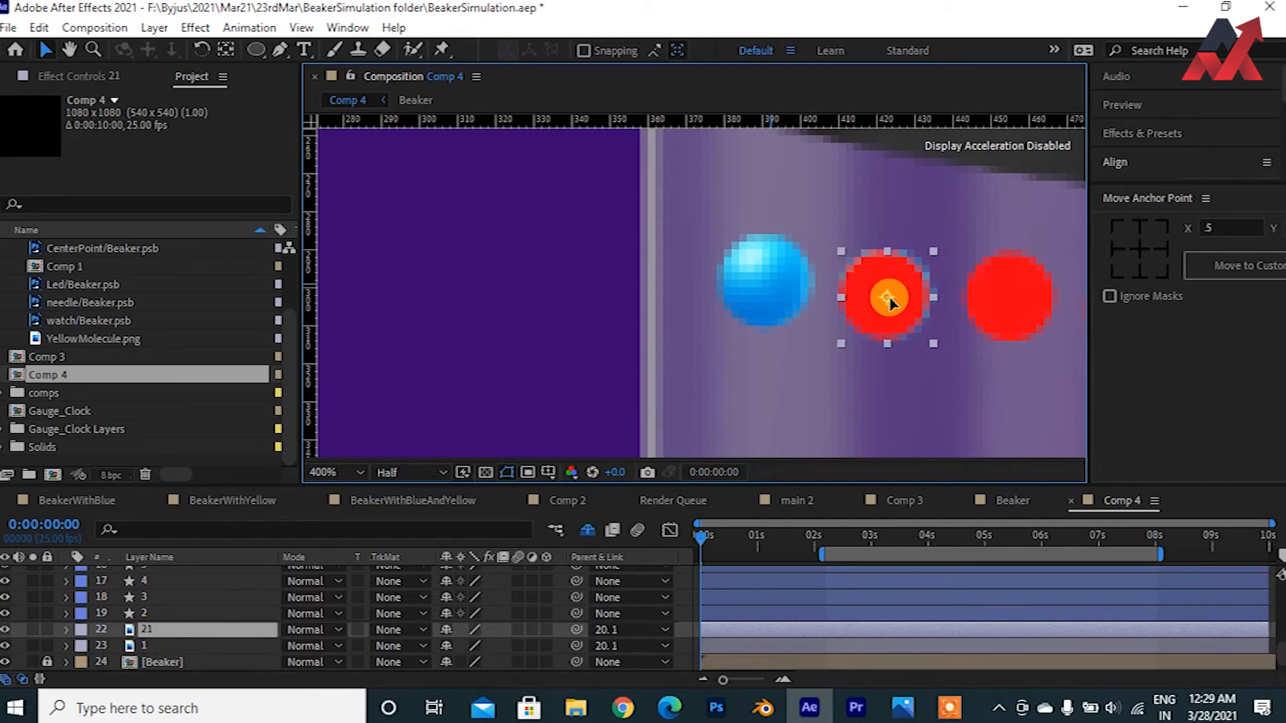
pyautogui.keyDown('ctrl'); pyautogui.click(208, 614); pyautogui.keyUp('ctrl')
pyautogui.moveTo(569, 633); pyautogui.dragTo(164, 614)
pyautogui.click(164, 644)
pyautogui.click(162, 627)
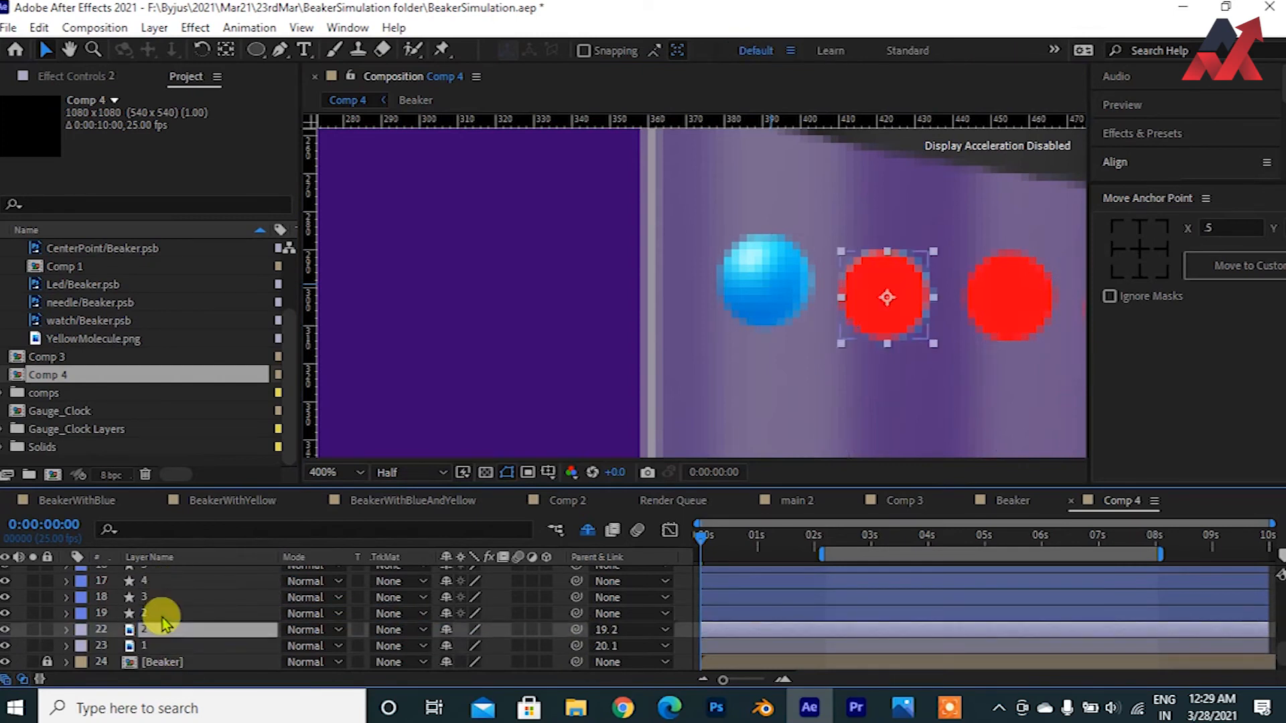
# Step: Hide red circle layer 2 and mark it as shy
pyautogui.click(169, 614)
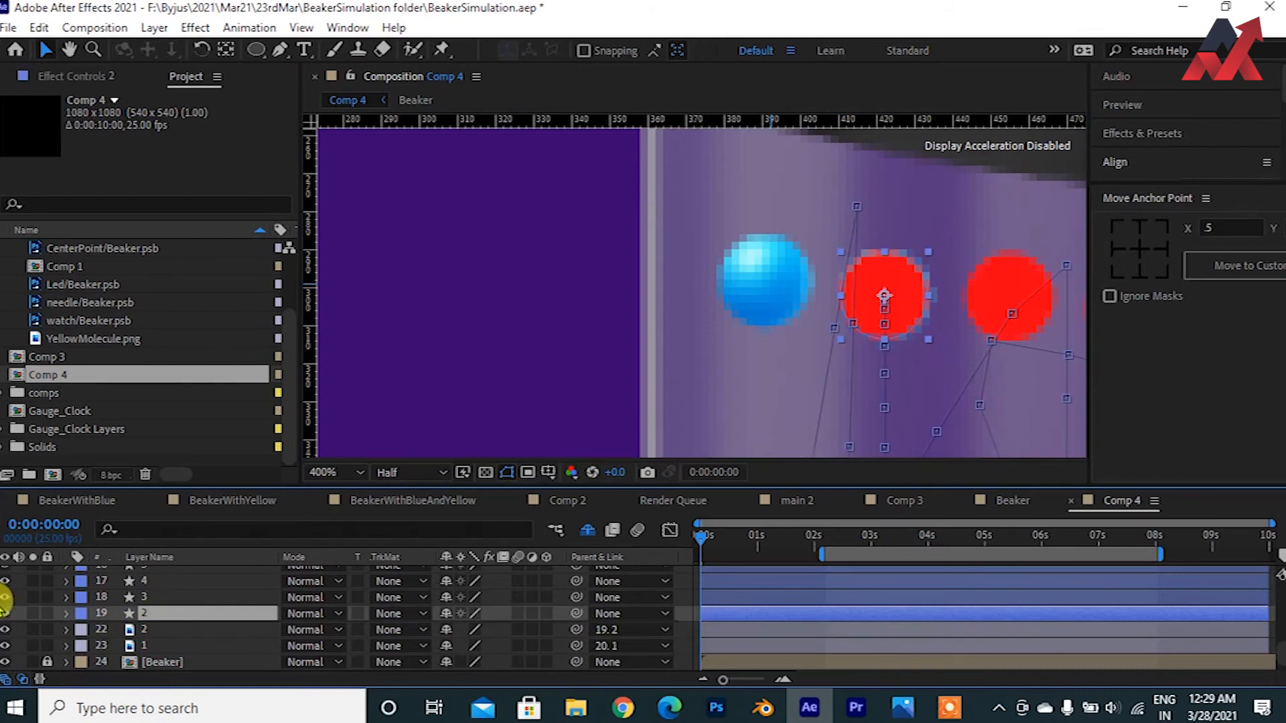
pyautogui.click(6, 614)
pyautogui.click(446, 613)
# Step: Duplicate blue molecule 2 over the third red circle and parent the copy to circle layer 3
pyautogui.scroll(-1, 1025, 333)
pyautogui.moveTo(1031, 333); pyautogui.dragTo(599, 334)
pyautogui.press('.')
pyautogui.press('v')
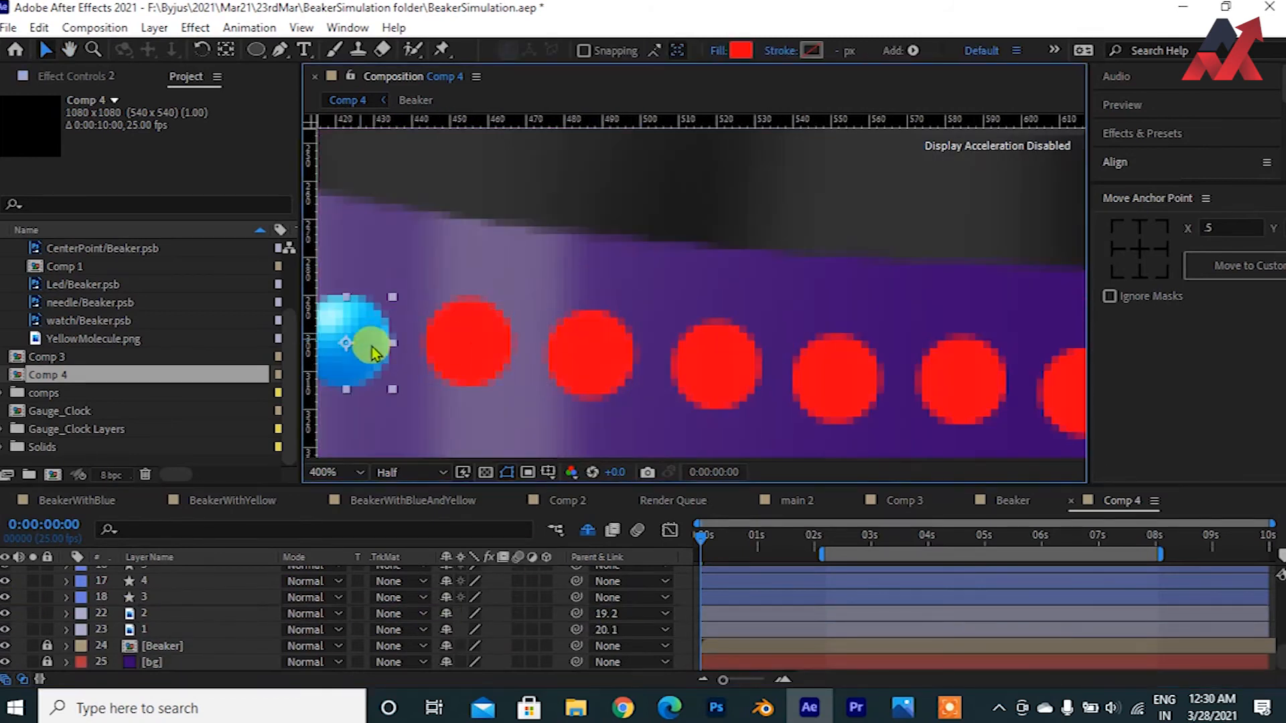
pyautogui.hotkey('ctrl', 'd')
pyautogui.moveTo(502, 417); pyautogui.dragTo(445, 350)
pyautogui.moveTo(577, 614); pyautogui.dragTo(153, 598)
pyautogui.click(154, 646)
pyautogui.click(151, 614)
# Step: Hide the third molecule copy and mark it shy, and hide red circle layer 3
pyautogui.click(5, 613)
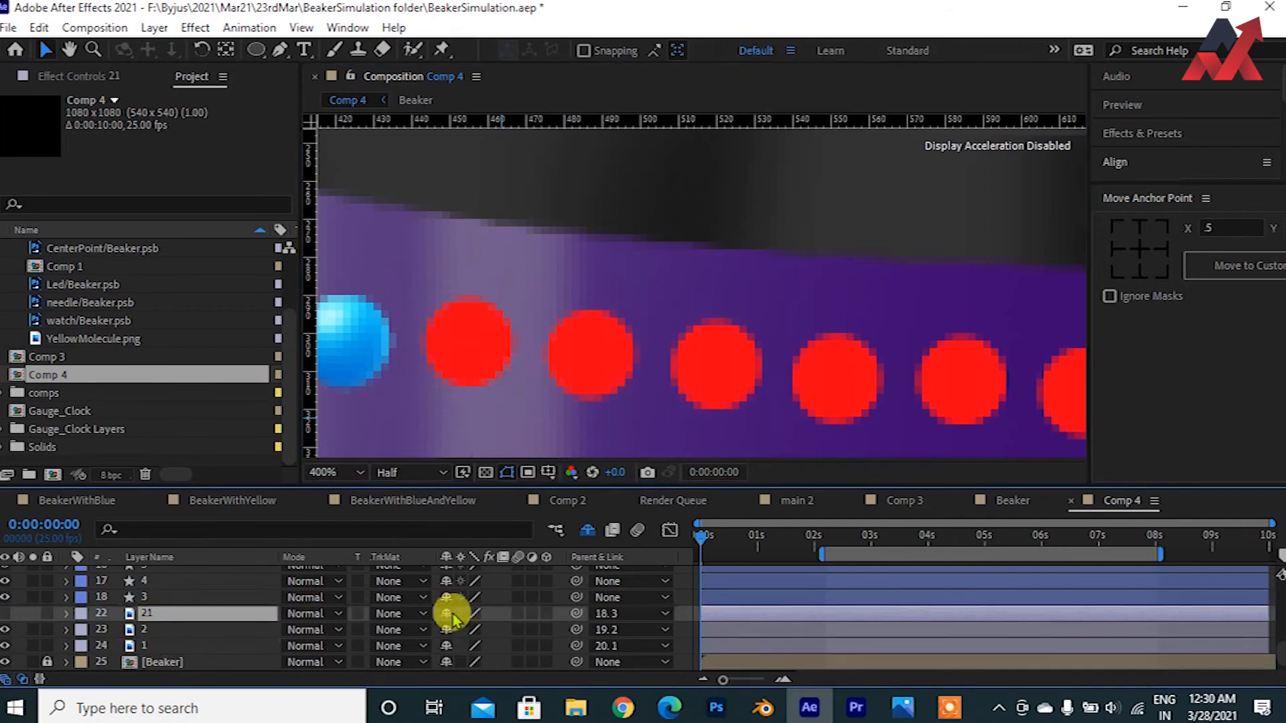
pyautogui.click(446, 614)
pyautogui.click(475, 349)
pyautogui.click(4, 598)
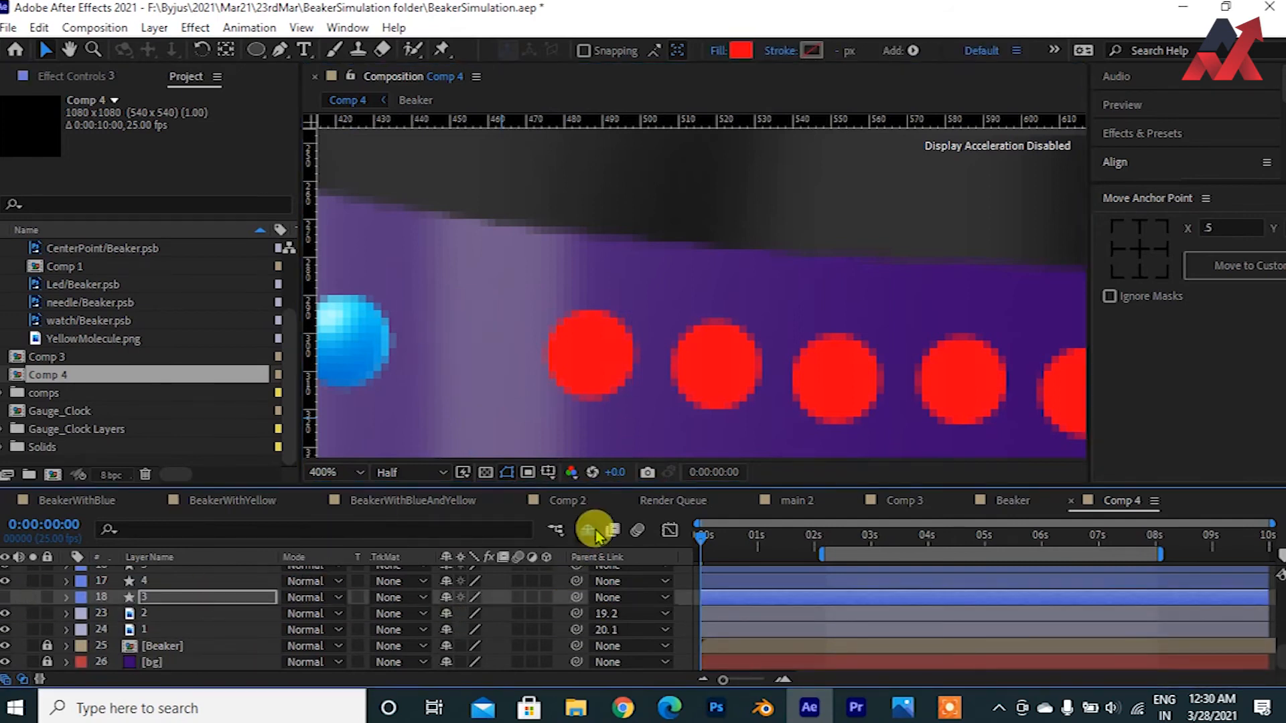
# Step: Show the third molecule copy again, clear its shy switch, name it 3, and mark red circle layer 3 as shy
pyautogui.click(588, 530)
pyautogui.click(159, 613)
pyautogui.click(5, 613)
pyautogui.click(446, 613)
pyautogui.scroll(2, 560, 581)
pyautogui.click(588, 531)
pyautogui.scroll(-2, 221, 623)
pyautogui.click(159, 598)
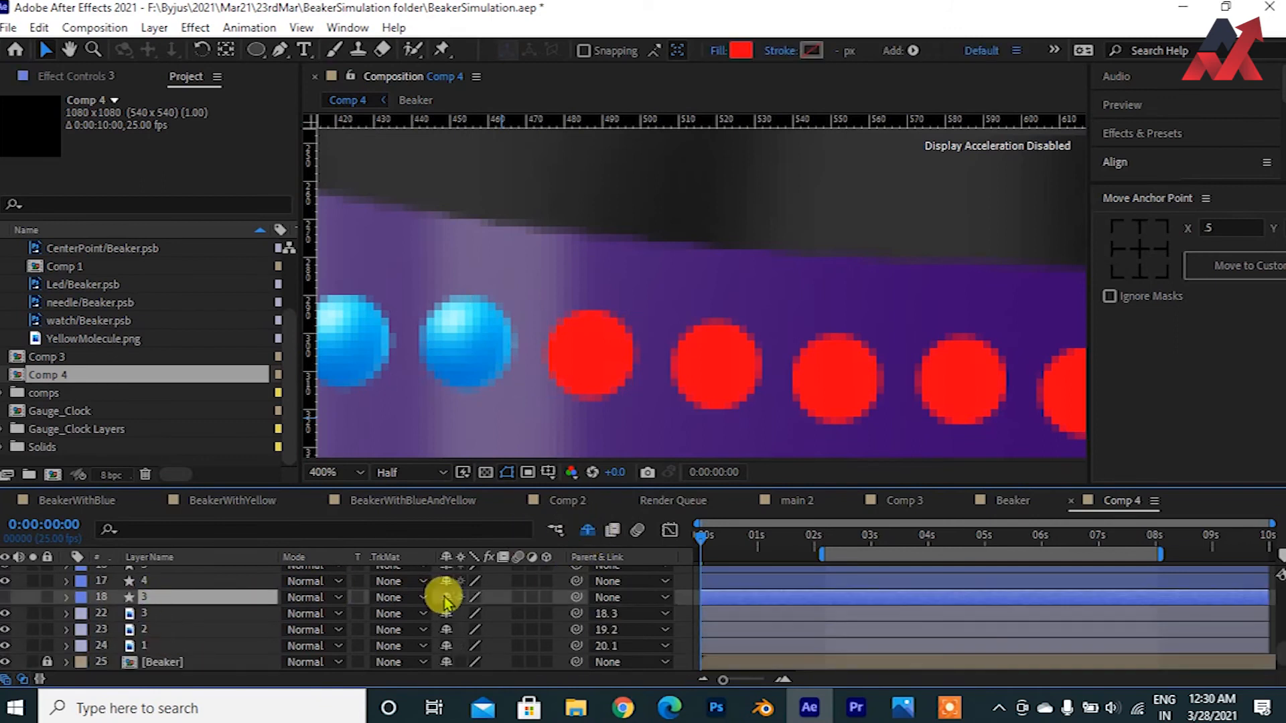
pyautogui.click(445, 598)
# Step: Duplicate blue molecule 3 over the fourth red circle and parent the copy to circle layer 4
pyautogui.click(170, 583)
pyautogui.click(171, 597)
pyautogui.hotkey('ctrl', 'd')
pyautogui.moveTo(460, 338); pyautogui.dragTo(587, 352)
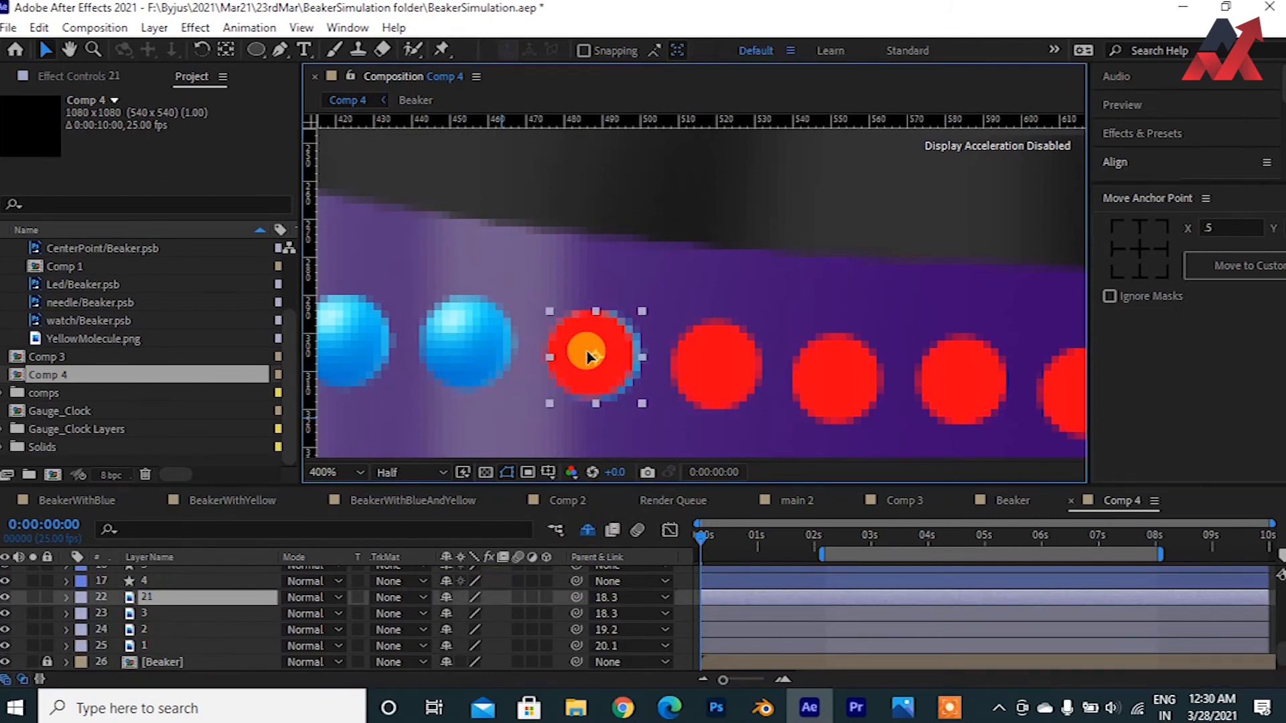
pyautogui.click(610, 419)
pyautogui.scroll(-1, 611, 418)
pyautogui.moveTo(612, 415); pyautogui.dragTo(643, 318)
pyautogui.moveTo(577, 598); pyautogui.dragTo(201, 582)
pyautogui.click(178, 627)
# Step: Hide red circle layer 4, mark it as shy, and name the new molecule copy 4
pyautogui.click(158, 598)
pyautogui.click(151, 582)
pyautogui.click(6, 582)
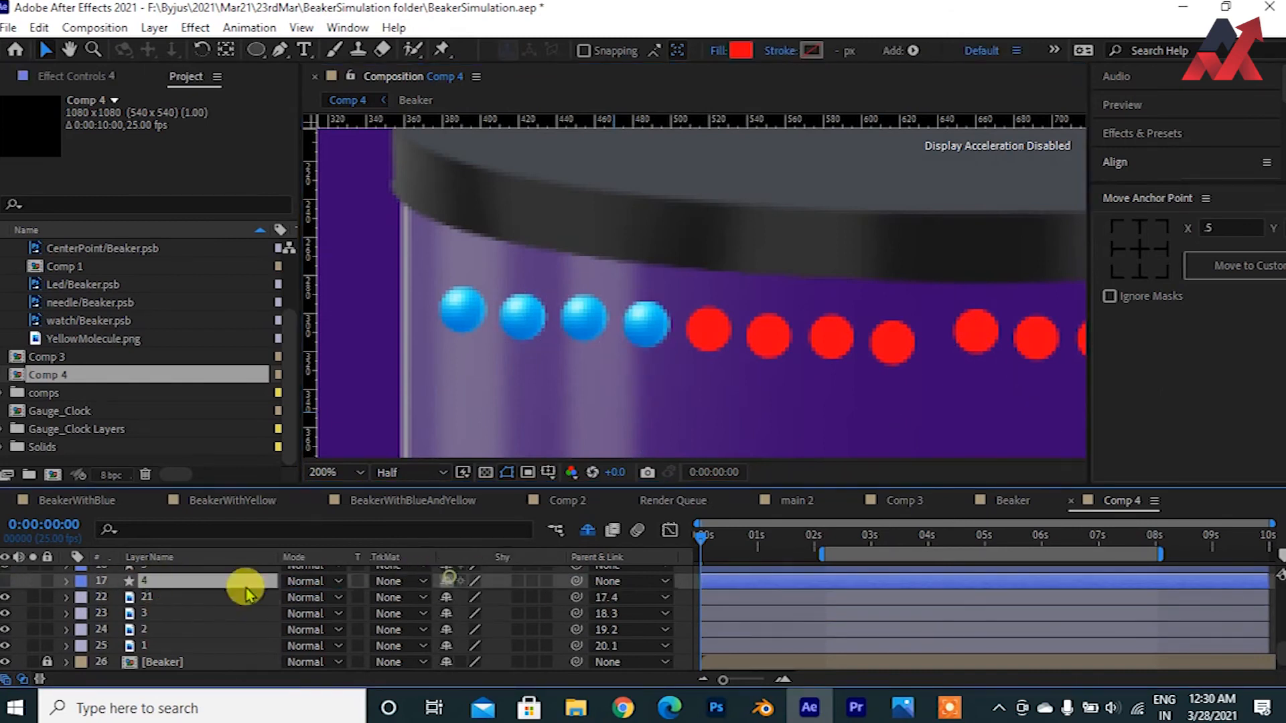
pyautogui.click(445, 582)
pyautogui.click(161, 581)
pyautogui.write('4')
pyautogui.press('Return')
# Step: Close the other open composition timelines so that only Comp 4 stays open
pyautogui.click(153, 502)
pyautogui.click(153, 503)
pyautogui.click(153, 502)
pyautogui.click(152, 503)
pyautogui.click(72, 502)
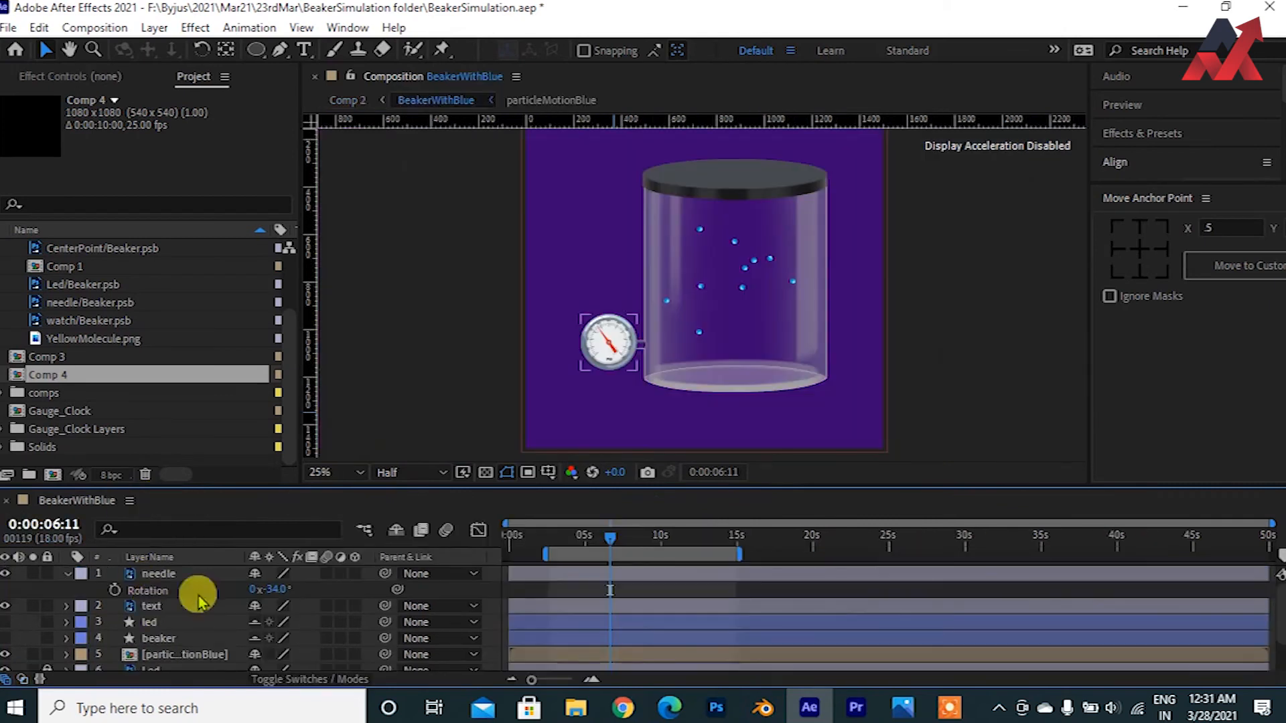
pyautogui.click(201, 501)
pyautogui.click(104, 502)
pyautogui.click(6, 501)
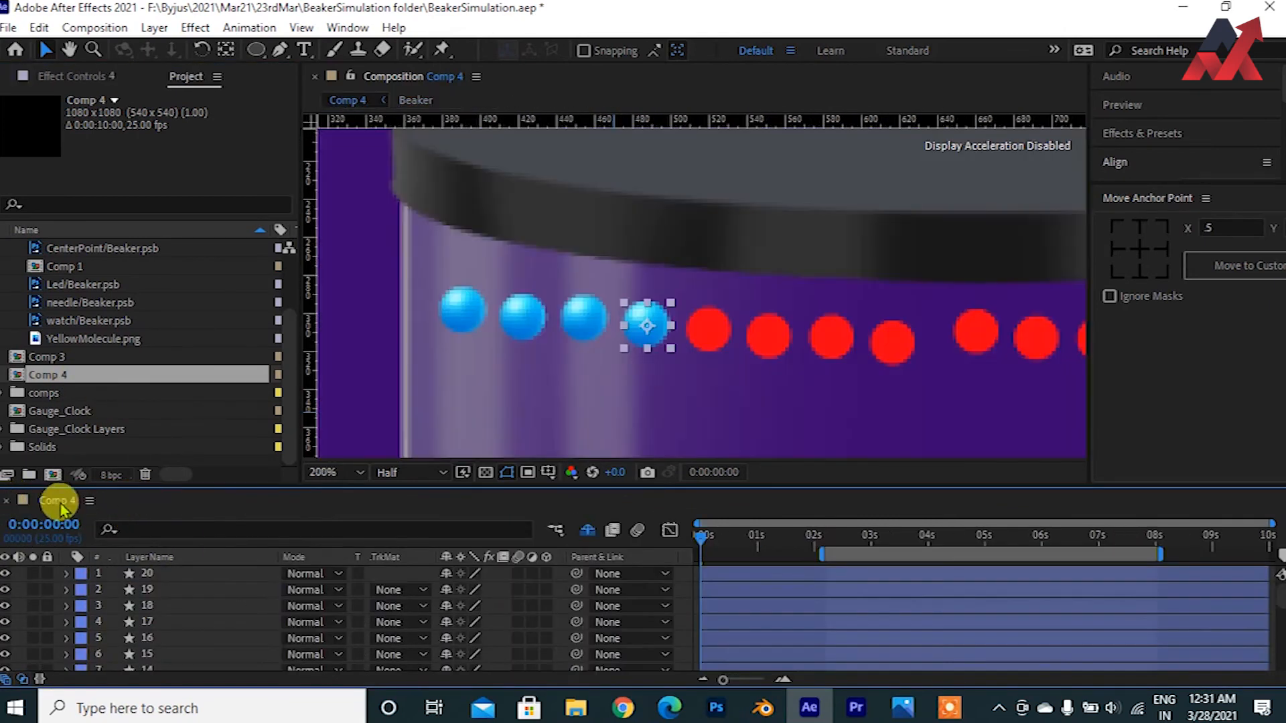
# Step: Duplicate blue molecule 4 over the fifth red circle and parent the copy to circle layer 5
pyautogui.scroll(-4, 154, 608)
pyautogui.scroll(1, 712, 369)
pyautogui.moveTo(712, 370); pyautogui.dragTo(603, 320)
pyautogui.hotkey('ctrl', 'd')
pyautogui.moveTo(486, 318); pyautogui.dragTo(604, 323)
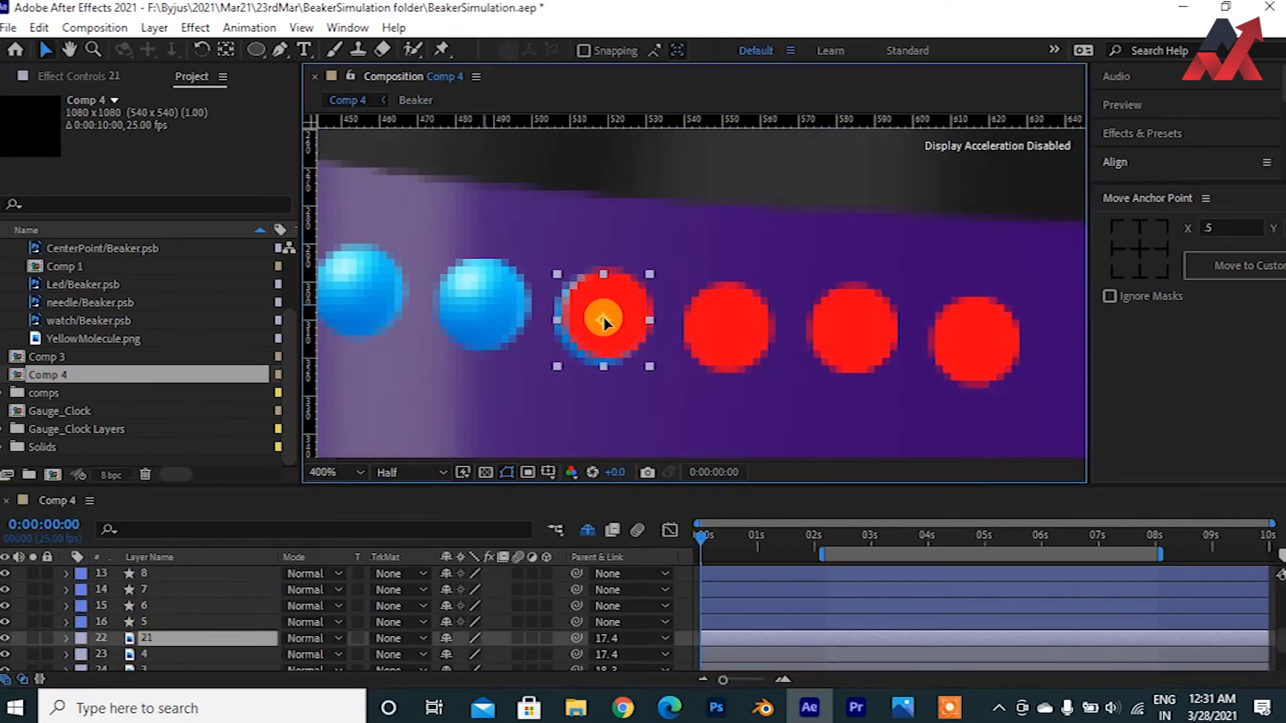
pyautogui.click(618, 398)
pyautogui.click(605, 320)
pyautogui.keyDown('ctrl'); pyautogui.click(160, 636); pyautogui.keyUp('ctrl')
pyautogui.moveTo(576, 639); pyautogui.dragTo(159, 622)
# Step: Name the new molecule copy 5, then hide red circle layer 5 and mark it as shy
pyautogui.click(160, 653)
pyautogui.click(161, 639)
pyautogui.press('Return')
pyautogui.write('5')
pyautogui.press('Return')
pyautogui.click(157, 623)
pyautogui.click(5, 622)
pyautogui.click(446, 623)
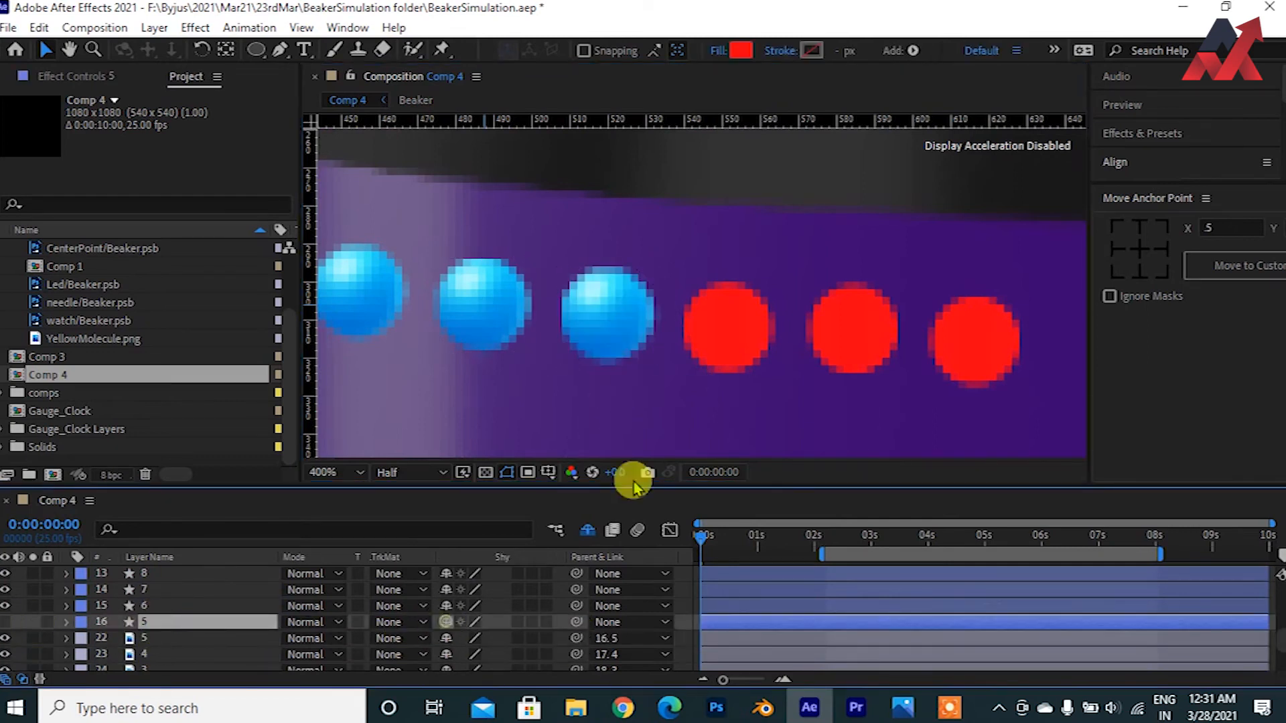
# Step: Duplicate blue molecule 5 over the sixth red circle and parent the copy to circle layer 6
pyautogui.click(620, 322)
pyautogui.hotkey('ctrl', 'd')
pyautogui.moveTo(620, 322); pyautogui.dragTo(735, 333)
pyautogui.click(731, 401)
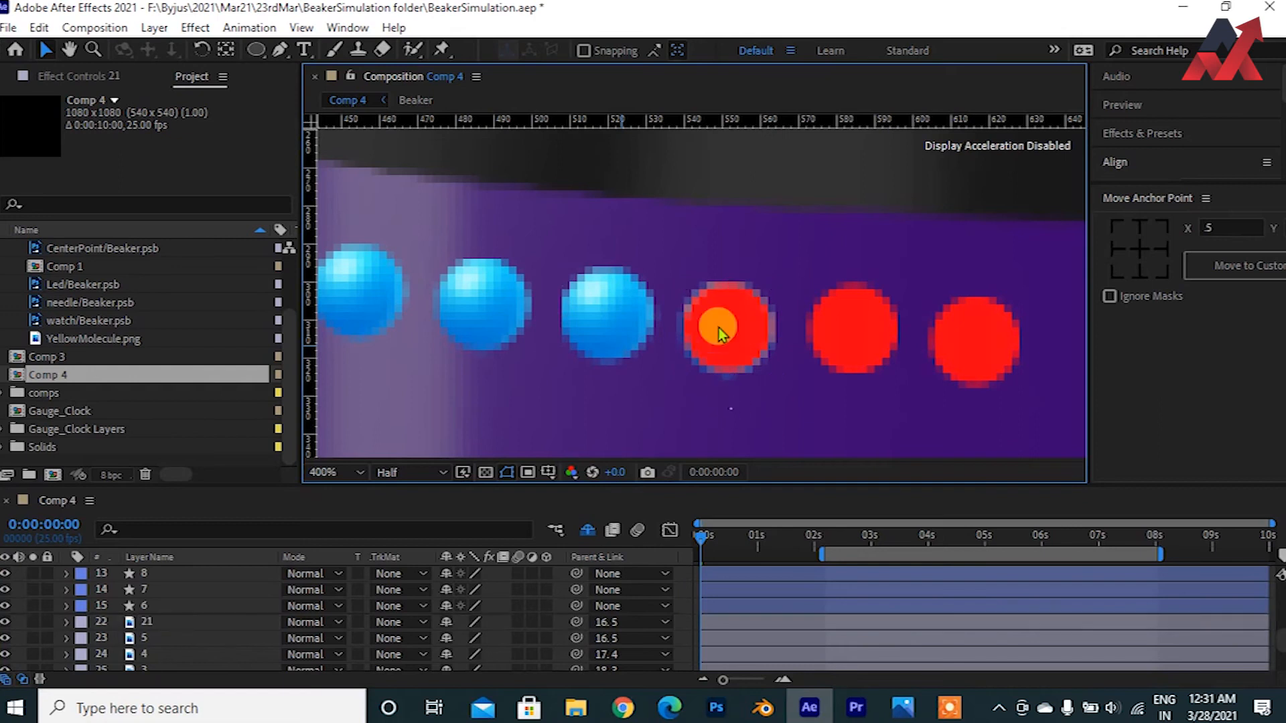
pyautogui.click(721, 328)
pyautogui.keyDown('ctrl'); pyautogui.click(232, 628); pyautogui.keyUp('ctrl')
pyautogui.moveTo(576, 623); pyautogui.dragTo(168, 607)
pyautogui.click(163, 652)
# Step: Hide the molecule copy over the sixth red circle and mark it as shy
pyautogui.click(160, 623)
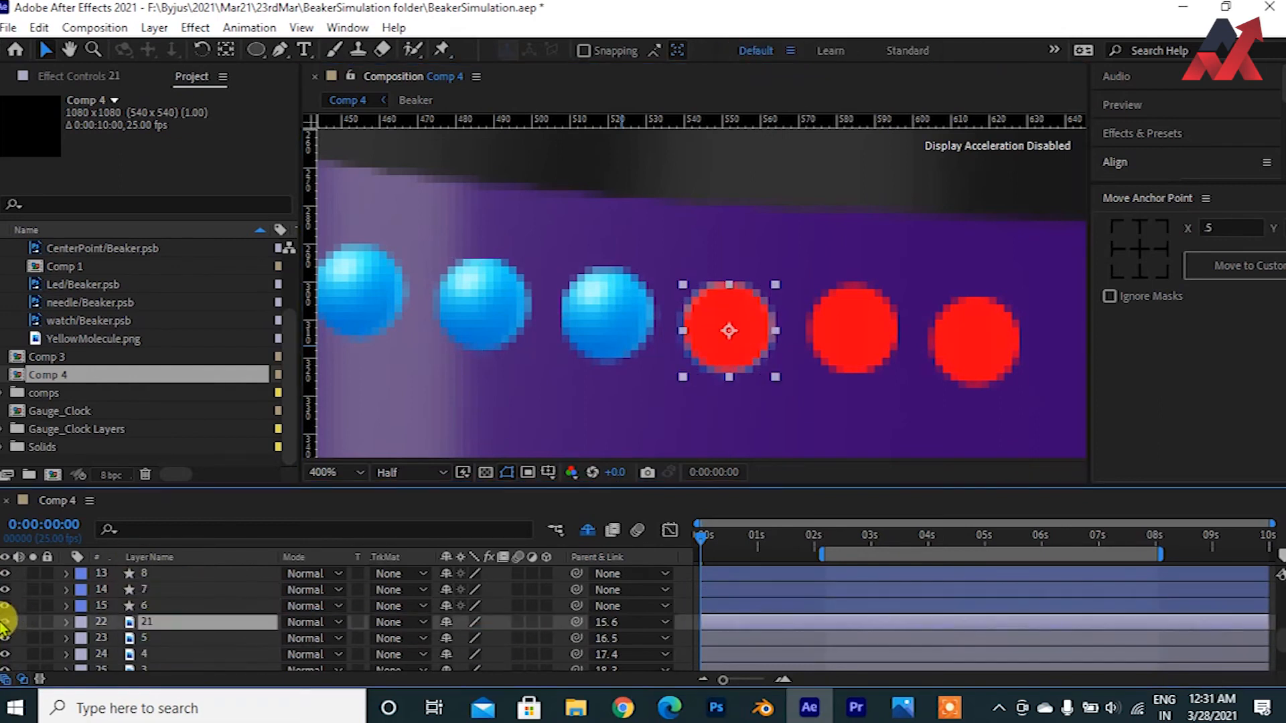
pyautogui.click(5, 622)
pyautogui.click(446, 623)
# Step: Duplicate blue molecule 5 over the sixth red circle again and parent the new copy to circle layer 6
pyautogui.click(616, 329)
pyautogui.hotkey('ctrl', 'd')
pyautogui.moveTo(616, 329); pyautogui.dragTo(729, 305)
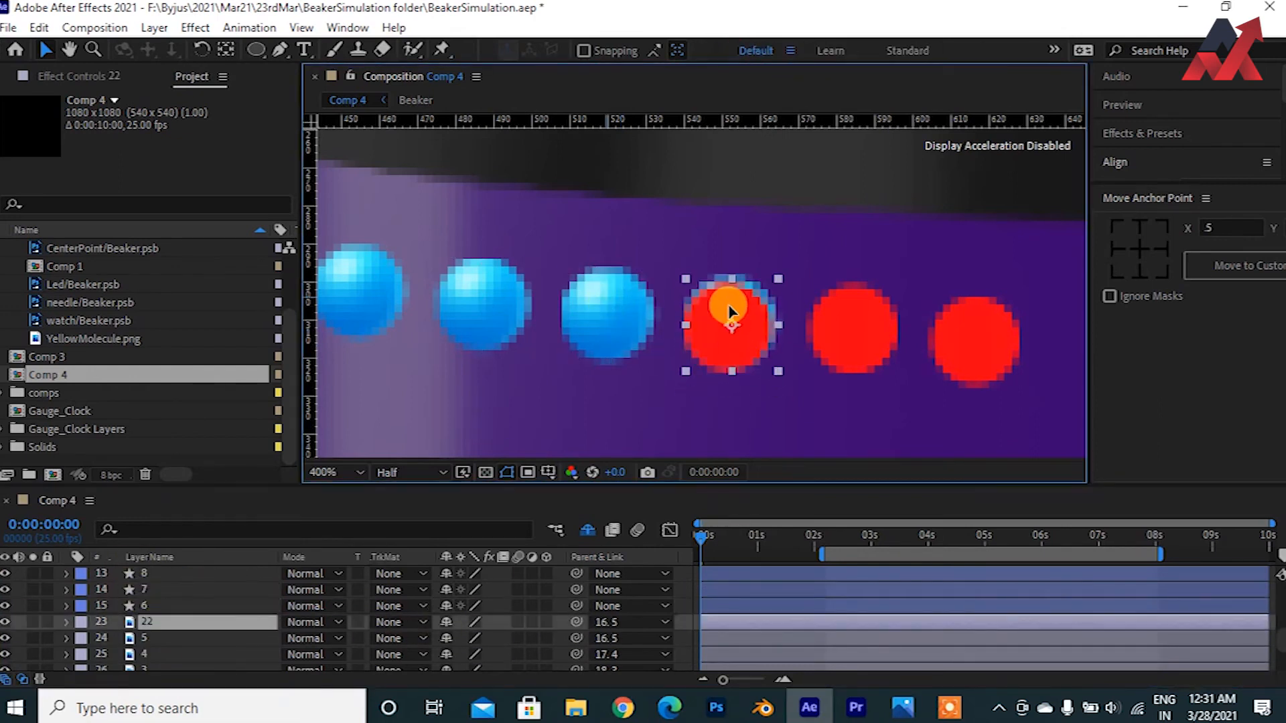
pyautogui.click(735, 410)
pyautogui.click(728, 330)
pyautogui.keyDown('ctrl'); pyautogui.click(221, 626); pyautogui.keyUp('ctrl')
pyautogui.moveTo(576, 622); pyautogui.dragTo(167, 607)
# Step: Name the new molecule copy 6, then hide red circle layer 6 and mark it as shy
pyautogui.click(164, 639)
pyautogui.click(167, 623)
pyautogui.press('Return')
pyautogui.write('6')
pyautogui.press('Return')
pyautogui.click(164, 607)
pyautogui.click(4, 606)
pyautogui.click(446, 607)
# Step: Duplicate blue molecule 6 over the seventh red circle and parent the copy to circle layer 7
pyautogui.moveTo(740, 357); pyautogui.dragTo(622, 294)
pyautogui.click(500, 298)
pyautogui.hotkey('ctrl', 'd')
pyautogui.click(637, 404)
pyautogui.click(633, 316)
pyautogui.keyDown('ctrl'); pyautogui.click(207, 608); pyautogui.keyUp('ctrl')
pyautogui.moveTo(577, 606); pyautogui.dragTo(167, 591)
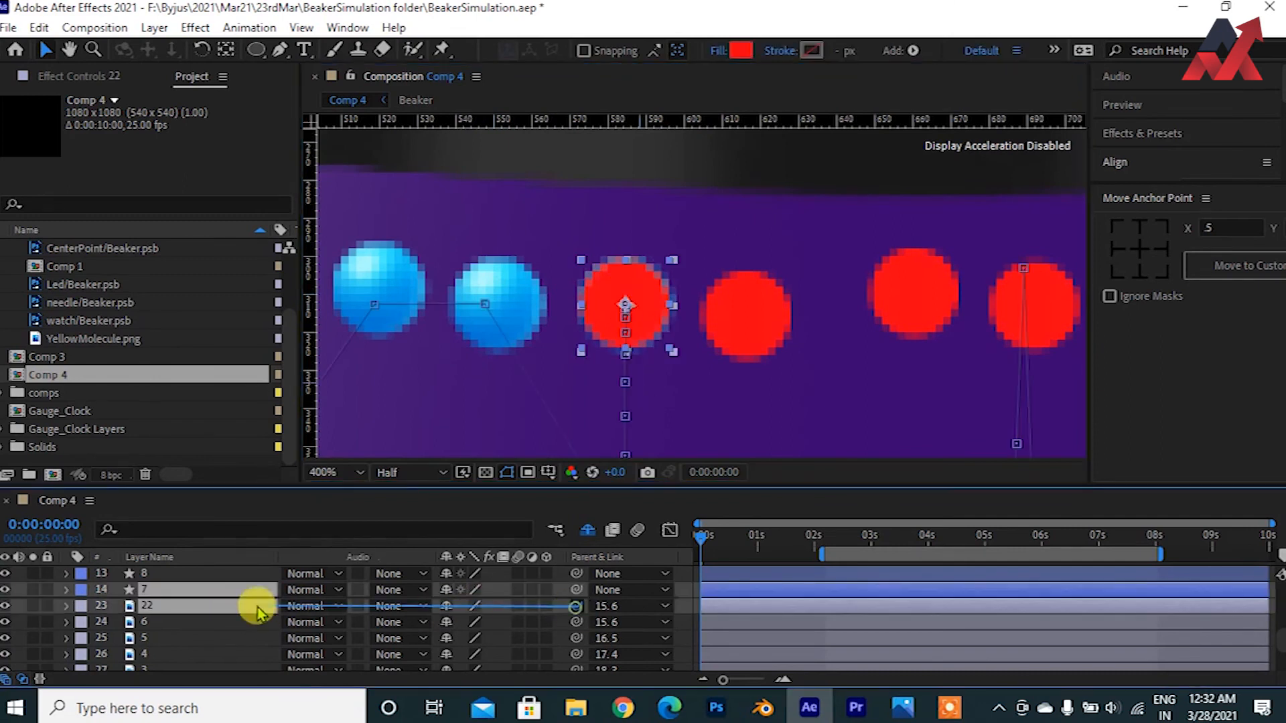
pyautogui.click(164, 639)
# Step: Name the new molecule copy 7, then hide red circle layer 7 and mark it as shy
pyautogui.click(157, 607)
pyautogui.press('Return')
pyautogui.write('7')
pyautogui.press('Return')
pyautogui.click(161, 590)
pyautogui.click(5, 590)
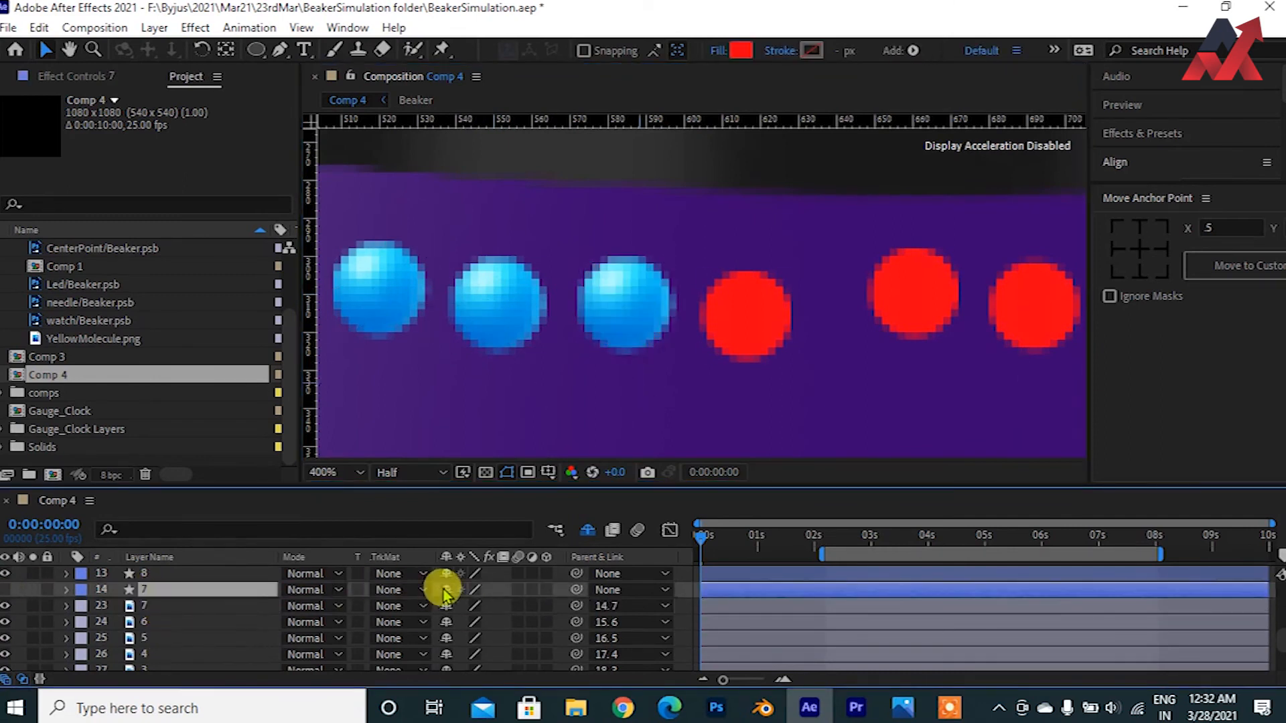
pyautogui.click(446, 590)
# Step: Duplicate blue molecule 7 over the eighth red circle and parent the copy to circle layer 8
pyautogui.moveTo(821, 368); pyautogui.dragTo(686, 378)
pyautogui.click(498, 298)
pyautogui.hotkey('ctrl', 'd')
pyautogui.moveTo(499, 303); pyautogui.dragTo(613, 318)
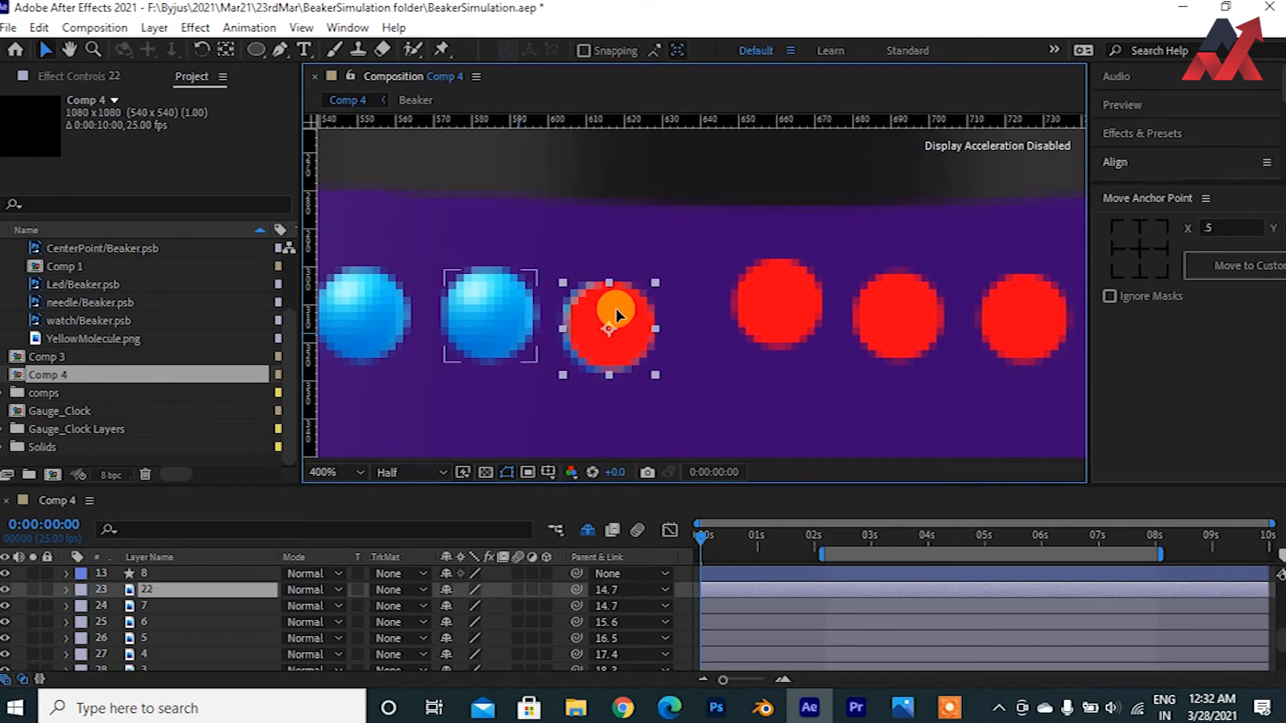
pyautogui.moveTo(680, 402); pyautogui.dragTo(611, 330)
pyautogui.scroll(1, 215, 617)
pyautogui.moveTo(576, 639); pyautogui.dragTo(137, 637)
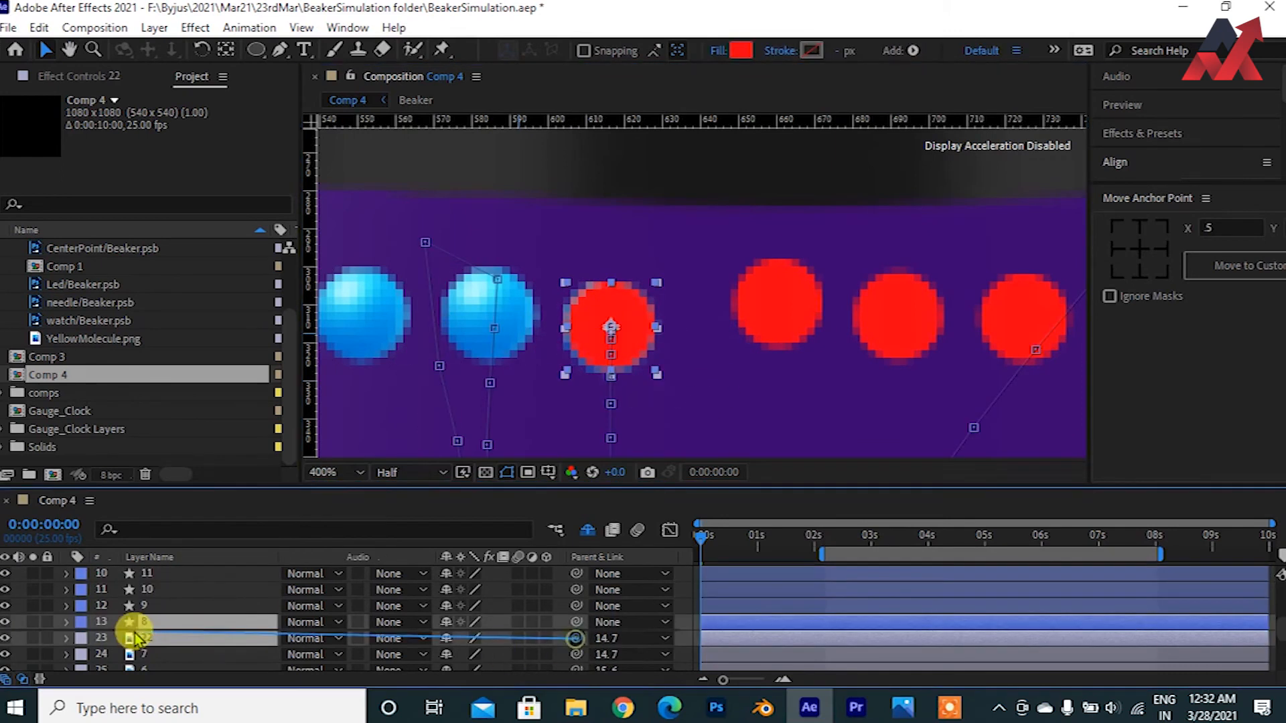
# Step: Hide red circle layer 8, mark it as shy, and name the new molecule copy 8
pyautogui.click(157, 623)
pyautogui.click(4, 623)
pyautogui.click(444, 622)
pyautogui.click(200, 623)
pyautogui.press('Return')
pyautogui.write('8')
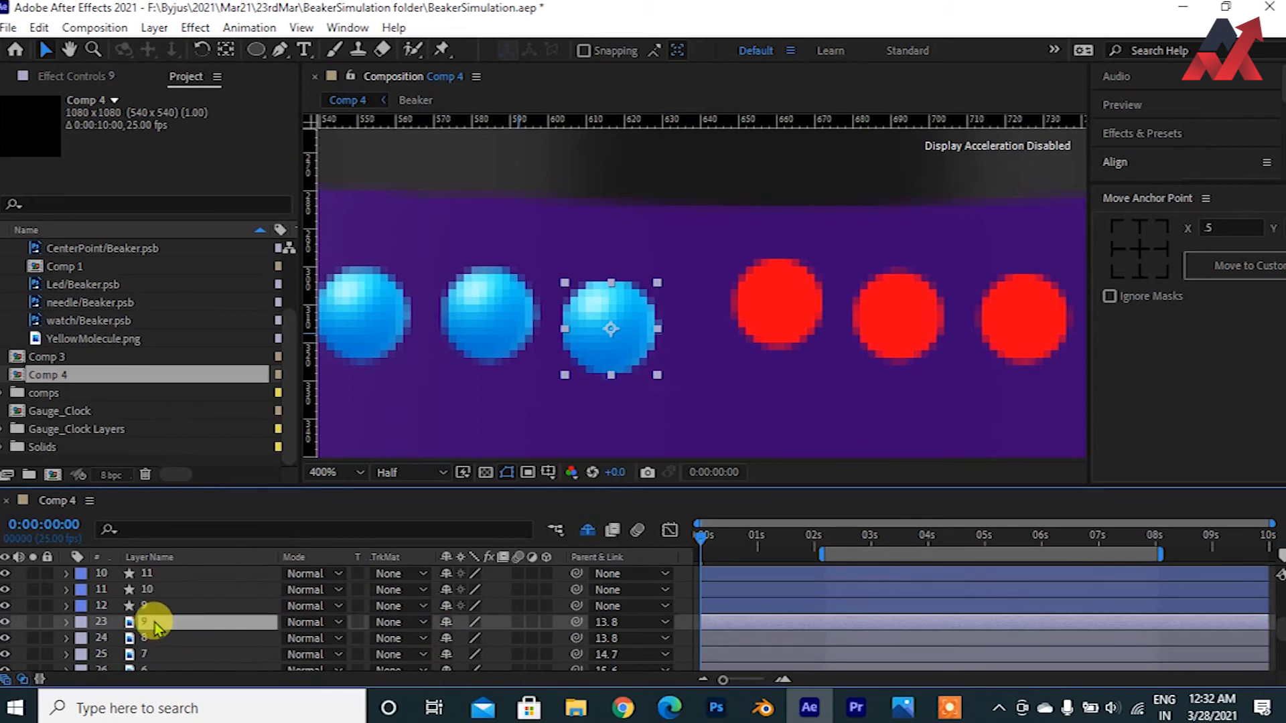
# Step: Place molecule copy 9 over the ninth red circle parented to circle layer 9, and hide that circle layer as shy
pyautogui.moveTo(610, 327); pyautogui.dragTo(770, 311)
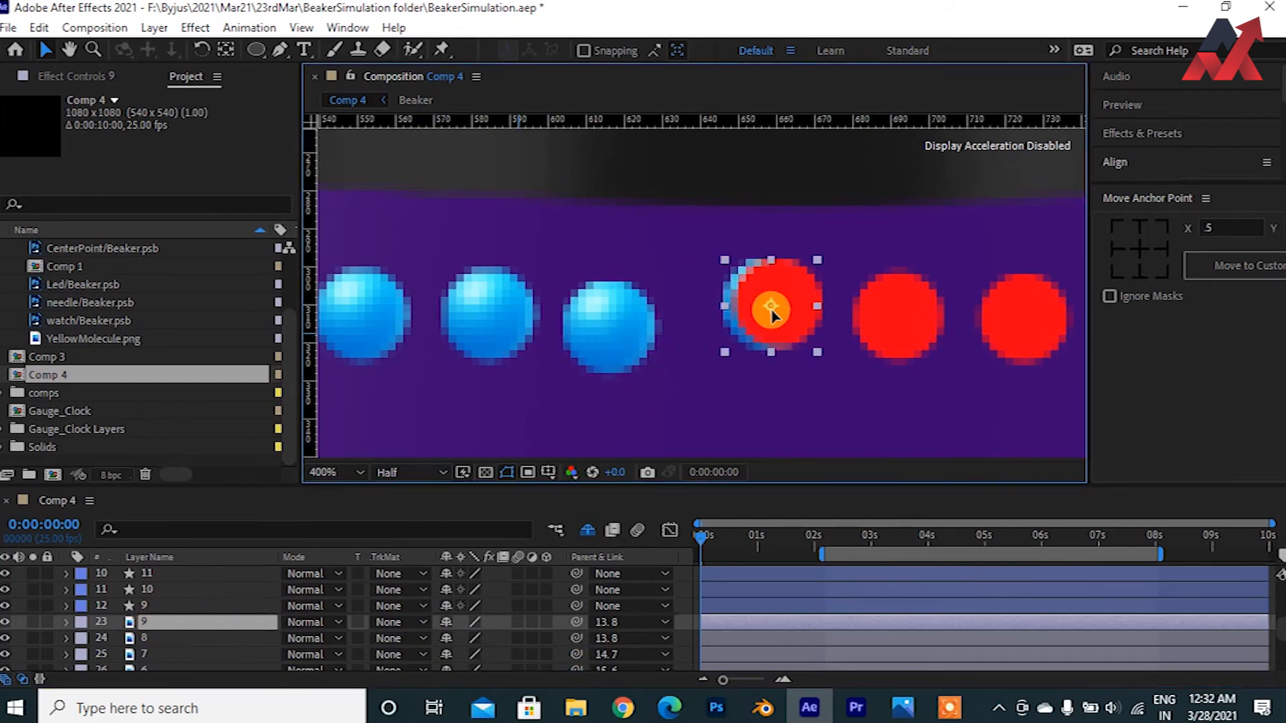
pyautogui.moveTo(576, 622); pyautogui.dragTo(134, 610)
pyautogui.click(5, 606)
pyautogui.click(446, 607)
# Step: Duplicate blue molecule 9 over the tenth red circle and parent the copy to circle layer 10
pyautogui.moveTo(796, 368); pyautogui.dragTo(491, 368)
pyautogui.click(477, 320)
pyautogui.hotkey('ctrl', 'd')
pyautogui.moveTo(476, 315); pyautogui.dragTo(595, 317)
pyautogui.moveTo(575, 605); pyautogui.dragTo(201, 591)
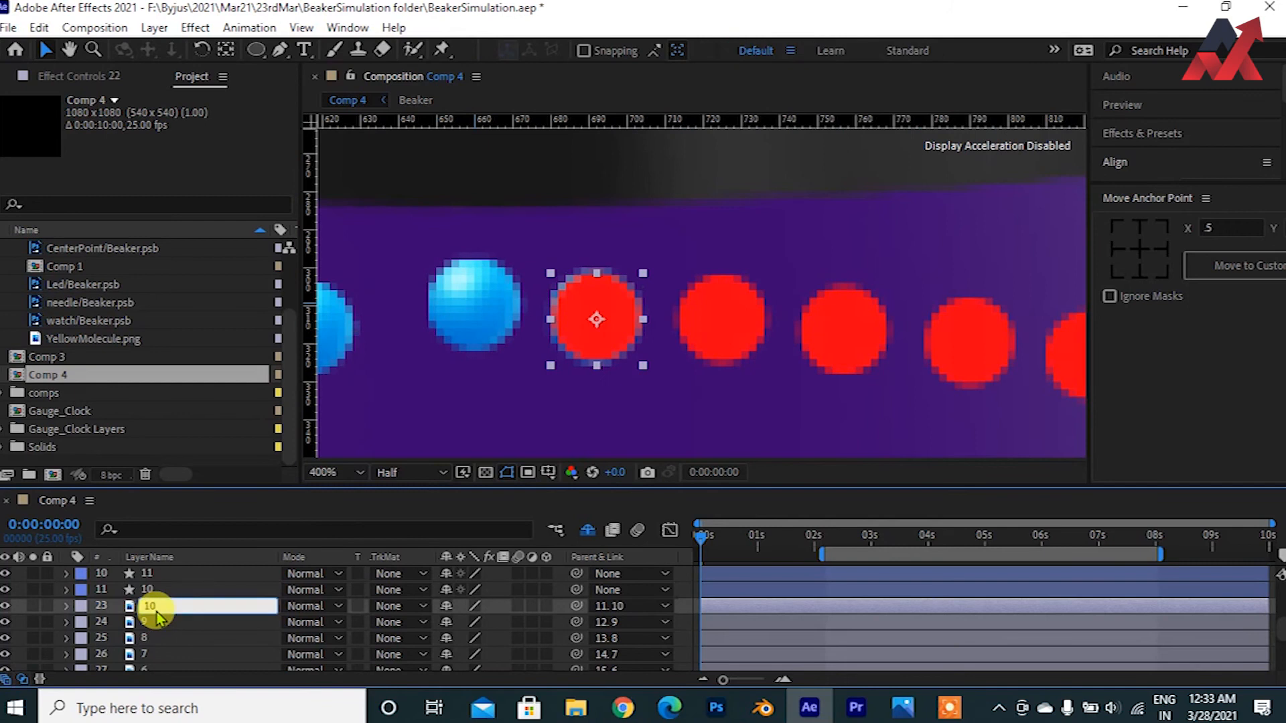
# Step: Name the new molecule copy 10, then hide red circle layer 10 and mark it as shy
pyautogui.click(154, 589)
pyautogui.click(5, 590)
pyautogui.click(447, 590)
# Step: Duplicate blue molecule 10 over the eleventh red circle and parent the copy to circle layer 11
pyautogui.moveTo(724, 357); pyautogui.dragTo(631, 361)
pyautogui.click(514, 334)
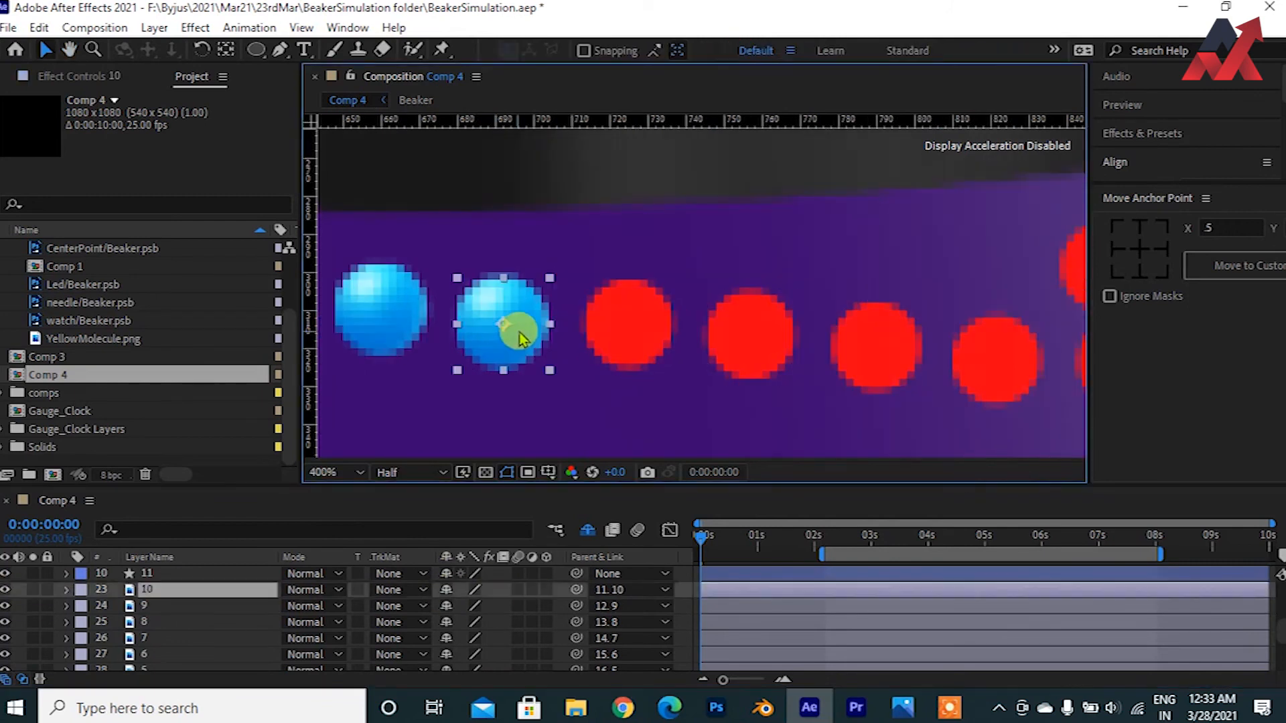
pyautogui.scroll(3, 405, 602)
pyautogui.scroll(-2, 402, 590)
pyautogui.hotkey('ctrl', 'd')
pyautogui.moveTo(512, 340); pyautogui.dragTo(632, 328)
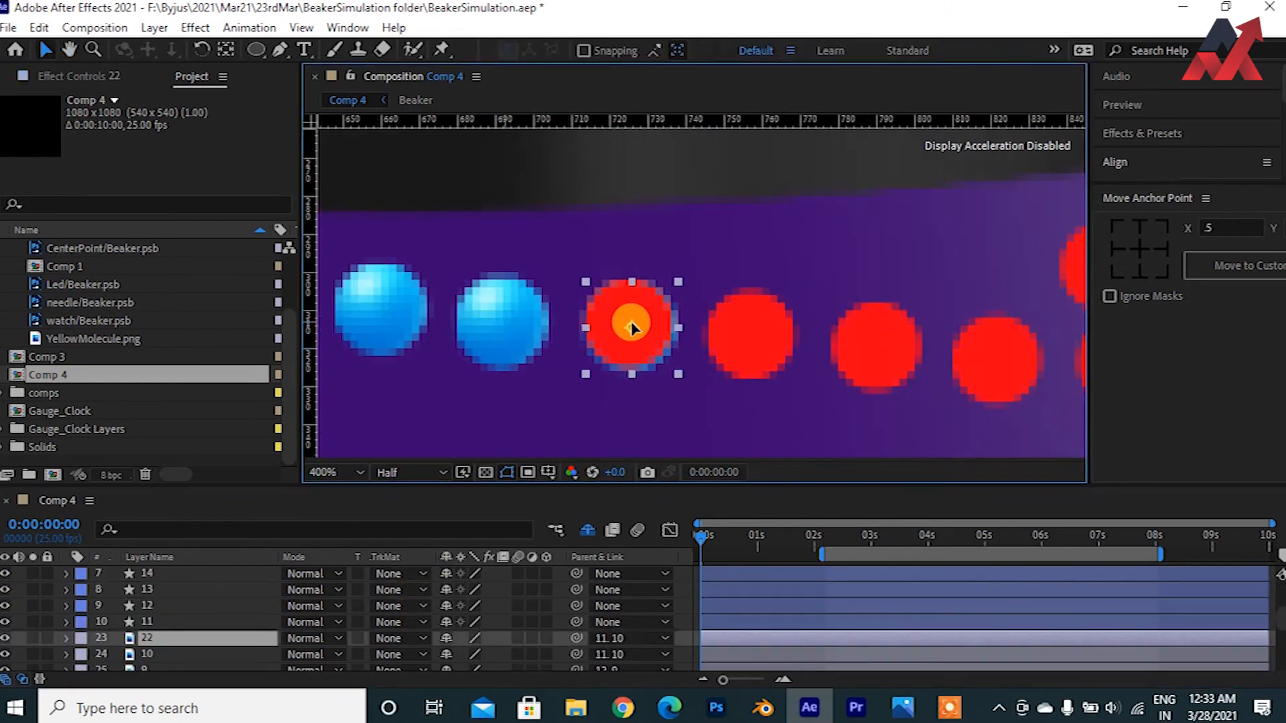
pyautogui.click(606, 247)
pyautogui.click(632, 305)
pyautogui.moveTo(576, 639); pyautogui.dragTo(191, 623)
# Step: Name the new molecule copy 11, then hide red circle layer 11 and mark it as shy
pyautogui.click(171, 639)
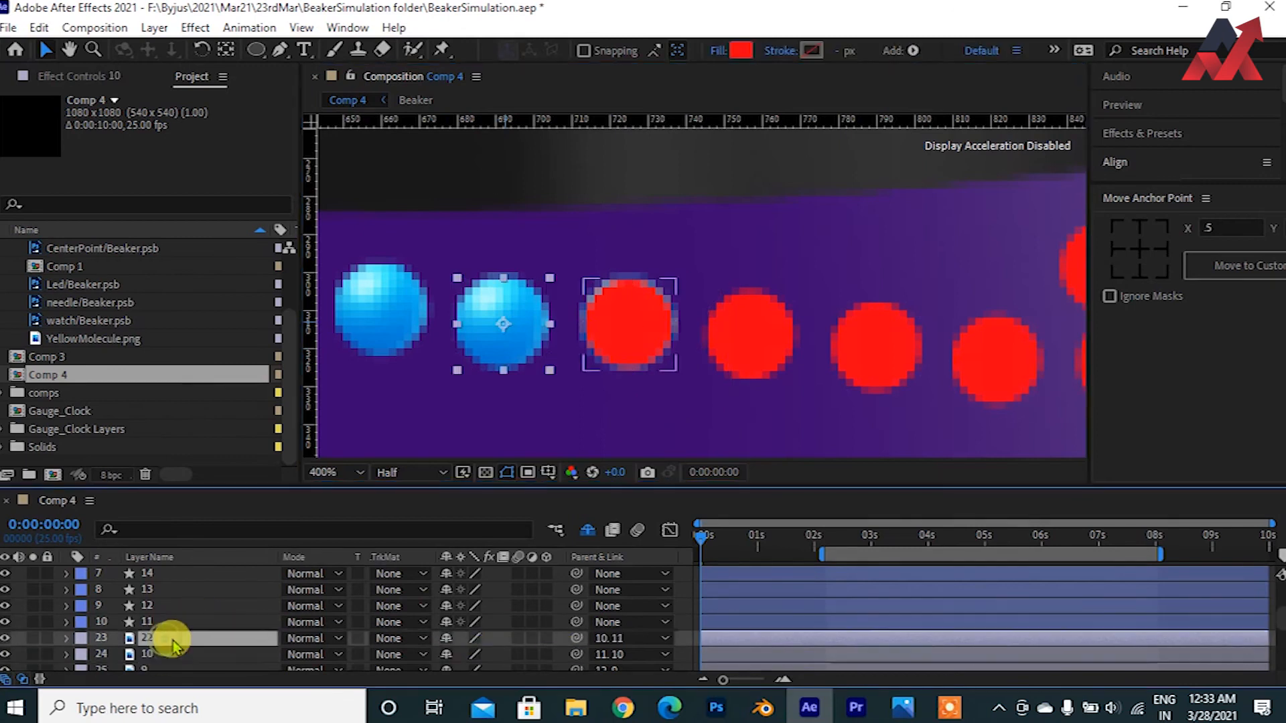
pyautogui.press('Return')
pyautogui.write('11')
pyautogui.press('Return')
pyautogui.click(172, 622)
pyautogui.click(5, 623)
pyautogui.click(447, 622)
# Step: Duplicate blue molecule 11 over the twelfth red circle and parent the copy to circle layer 12
pyautogui.click(172, 623)
pyautogui.hotkey('ctrl', 'd')
pyautogui.moveTo(630, 324); pyautogui.dragTo(751, 337)
pyautogui.moveTo(718, 266); pyautogui.dragTo(757, 337)
pyautogui.moveTo(577, 622); pyautogui.dragTo(177, 606)
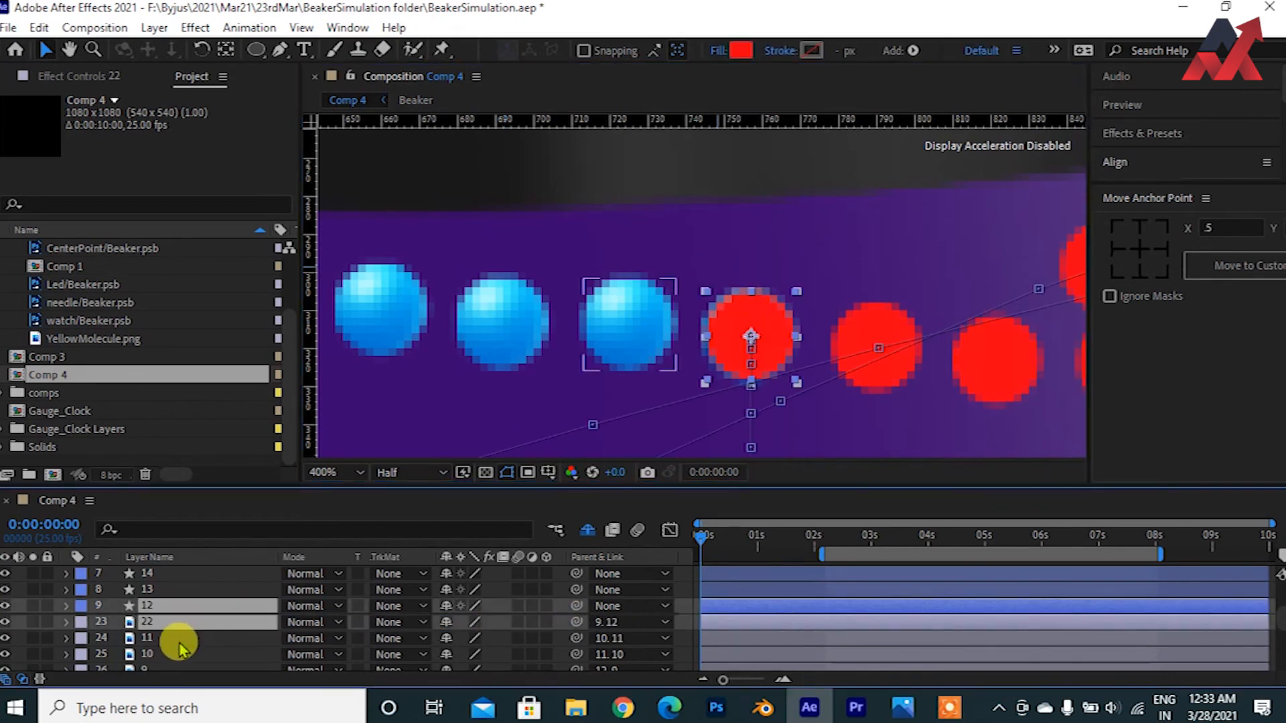
pyautogui.click(178, 653)
# Step: Hide red circle layer 12 and mark it as shy
pyautogui.click(158, 592)
pyautogui.click(157, 605)
pyautogui.click(5, 606)
pyautogui.click(446, 606)
# Step: Duplicate the twelfth blue molecule over the thirteenth red circle and parent the copy to circle layer 13
pyautogui.click(167, 606)
pyautogui.hotkey('ctrl', 'd')
pyautogui.moveTo(771, 336); pyautogui.dragTo(866, 352)
pyautogui.click(211, 584)
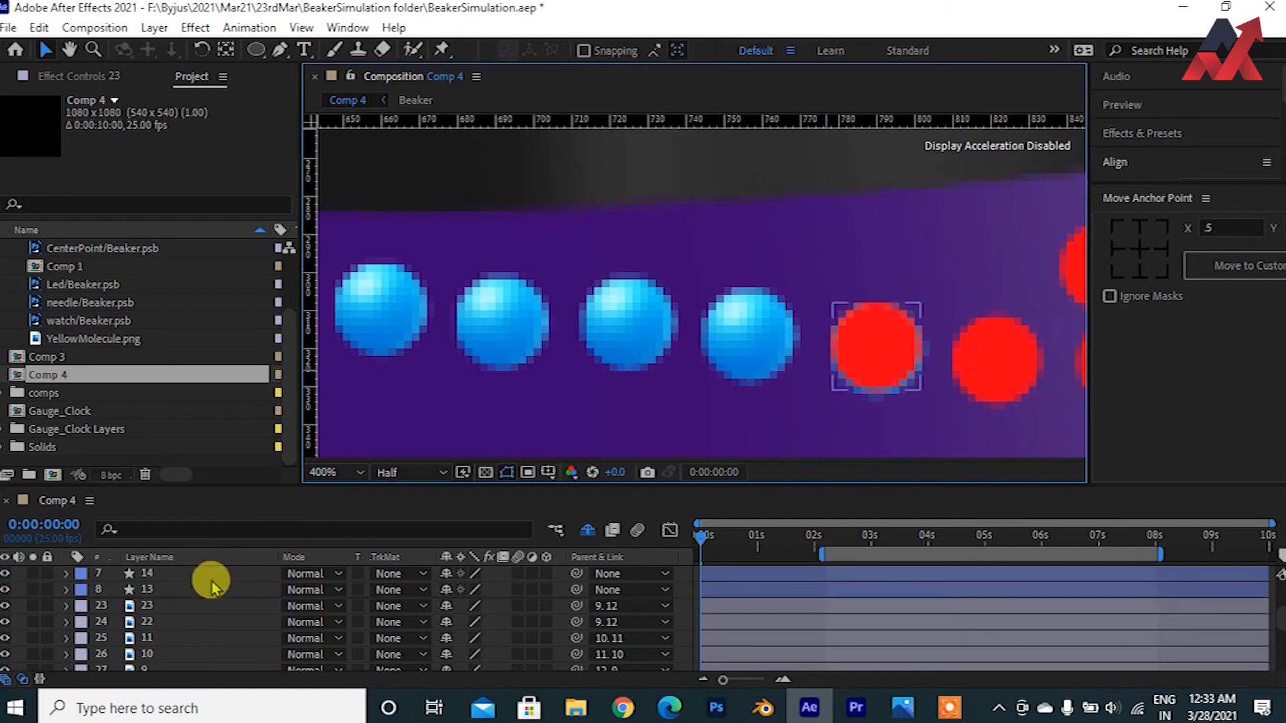
pyautogui.moveTo(854, 276); pyautogui.dragTo(878, 332)
pyautogui.moveTo(576, 606); pyautogui.dragTo(194, 591)
pyautogui.click(189, 625)
# Step: Hide red circle layer 13 and mark it as shy
pyautogui.click(163, 588)
pyautogui.click(4, 591)
pyautogui.click(446, 591)
# Step: Duplicate the thirteenth blue molecule over the fourteenth red circle, parent the copy to circle layer 14, and hide that circle
pyautogui.scroll(-1, 864, 428)
pyautogui.moveTo(908, 359); pyautogui.dragTo(665, 375)
pyautogui.click(541, 347)
pyautogui.scroll(1, 714, 362)
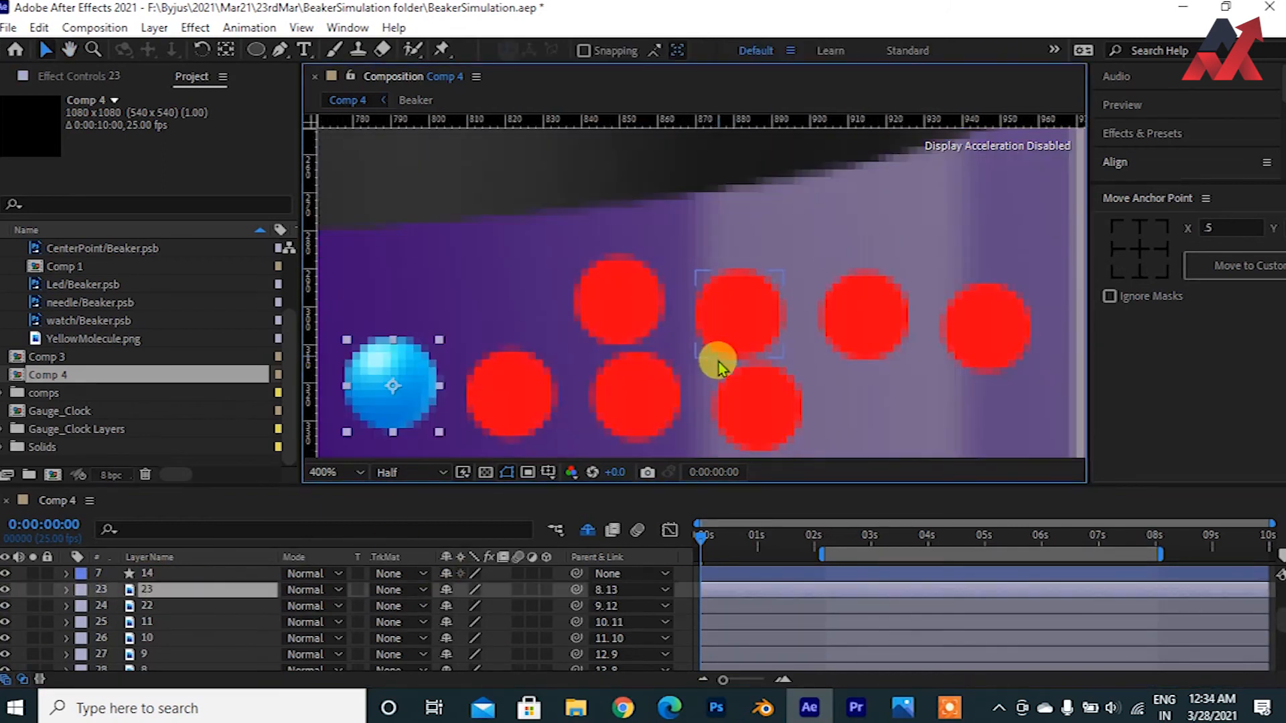
pyautogui.click(522, 387)
pyautogui.moveTo(497, 302); pyautogui.dragTo(525, 384)
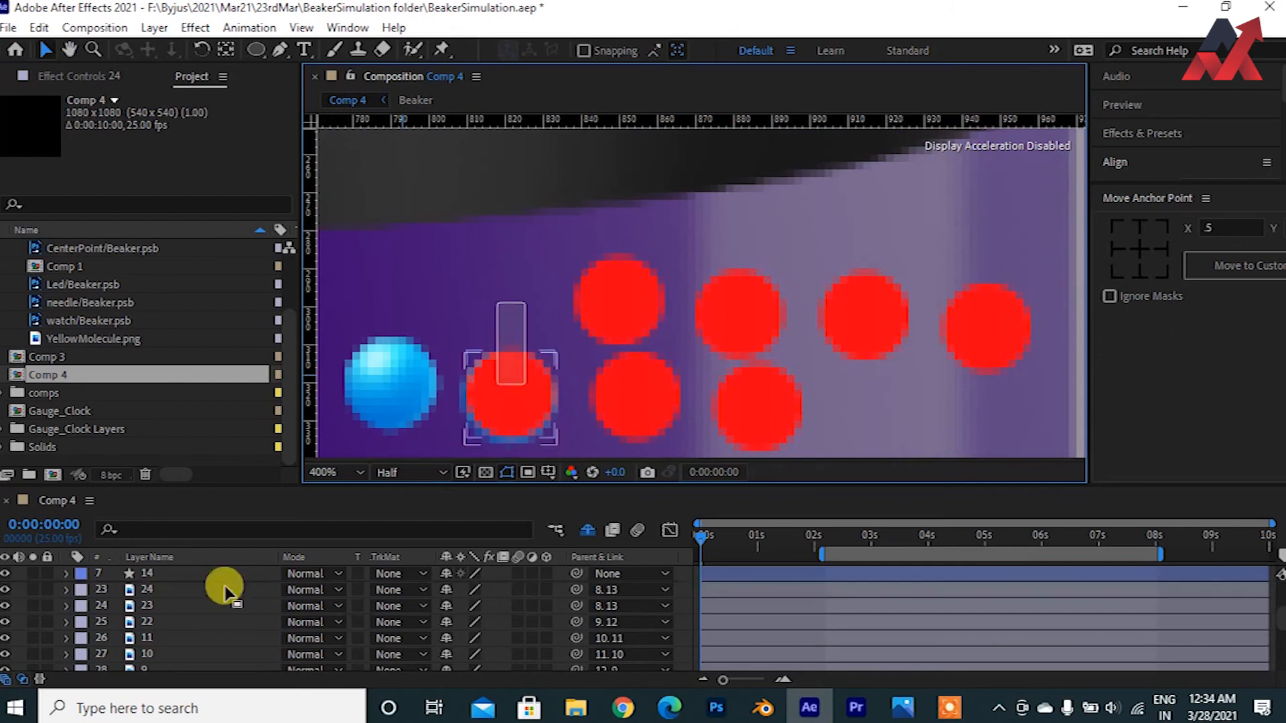
pyautogui.scroll(1, 230, 596)
pyautogui.scroll(-1, 259, 637)
pyautogui.moveTo(576, 591); pyautogui.dragTo(127, 626)
# Step: Rename the three newest blue molecule layers 12, 13 and 14 to match their parent circle layers
pyautogui.scroll(-2, 163, 627)
pyautogui.click(185, 609)
pyautogui.press('Return')
pyautogui.write('12')
pyautogui.click(197, 592)
pyautogui.press('Return')
pyautogui.write('13')
pyautogui.scroll(1, 194, 596)
pyautogui.click(185, 625)
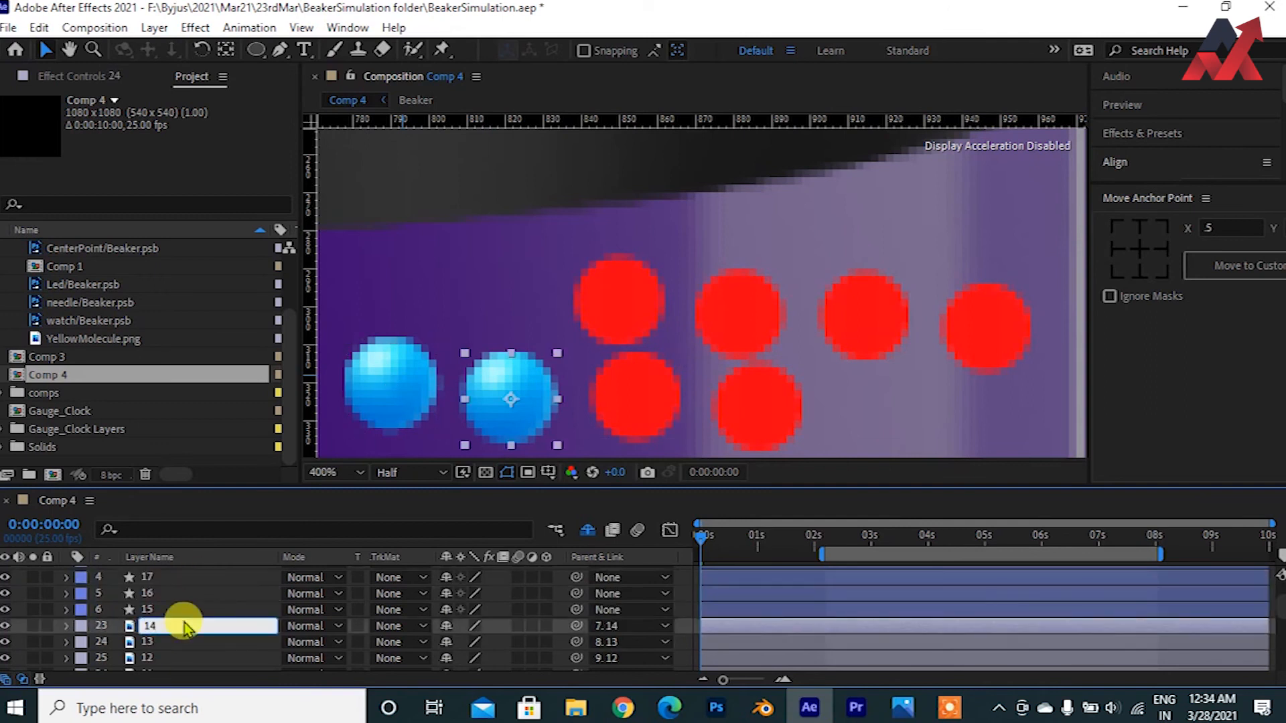
# Step: Duplicate blue molecule 14 over the fifteenth red circle, parent the copy to circle layer 15, and name it 15
pyautogui.moveTo(563, 402); pyautogui.dragTo(638, 402)
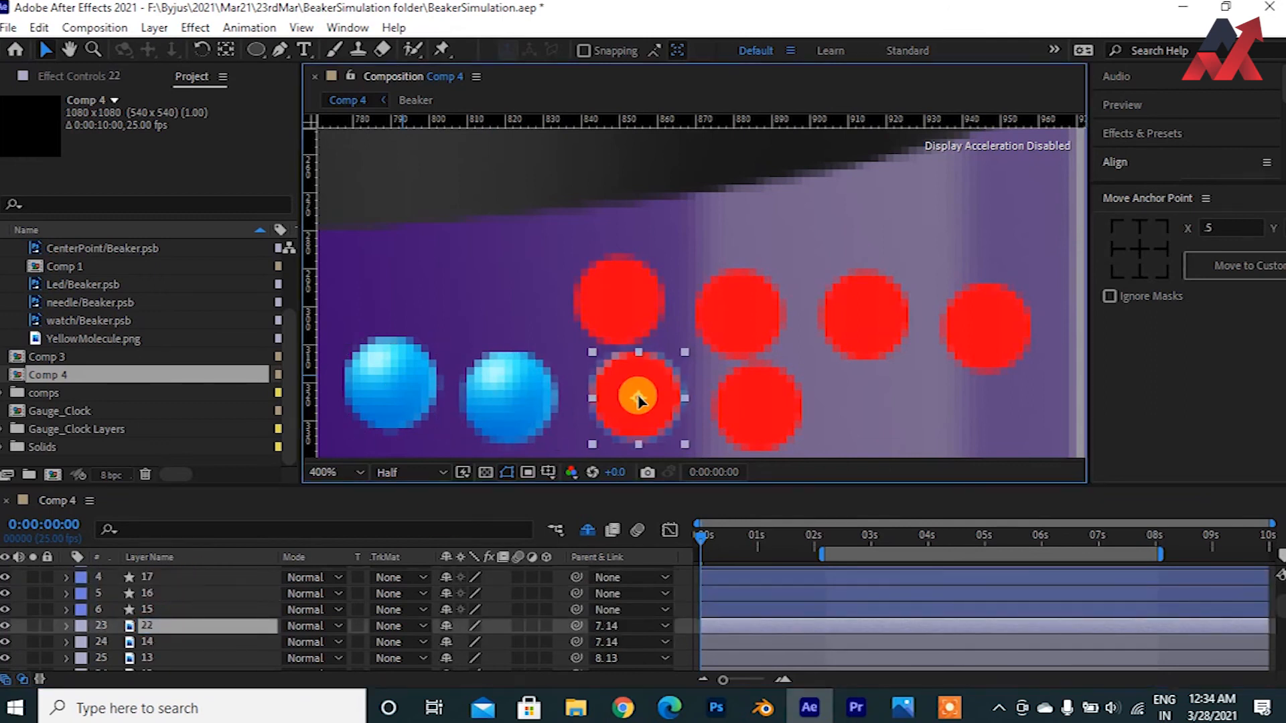
pyautogui.moveTo(707, 348); pyautogui.dragTo(685, 294)
pyautogui.moveTo(583, 438); pyautogui.dragTo(613, 340)
pyautogui.moveTo(577, 626); pyautogui.dragTo(214, 608)
pyautogui.click(172, 609)
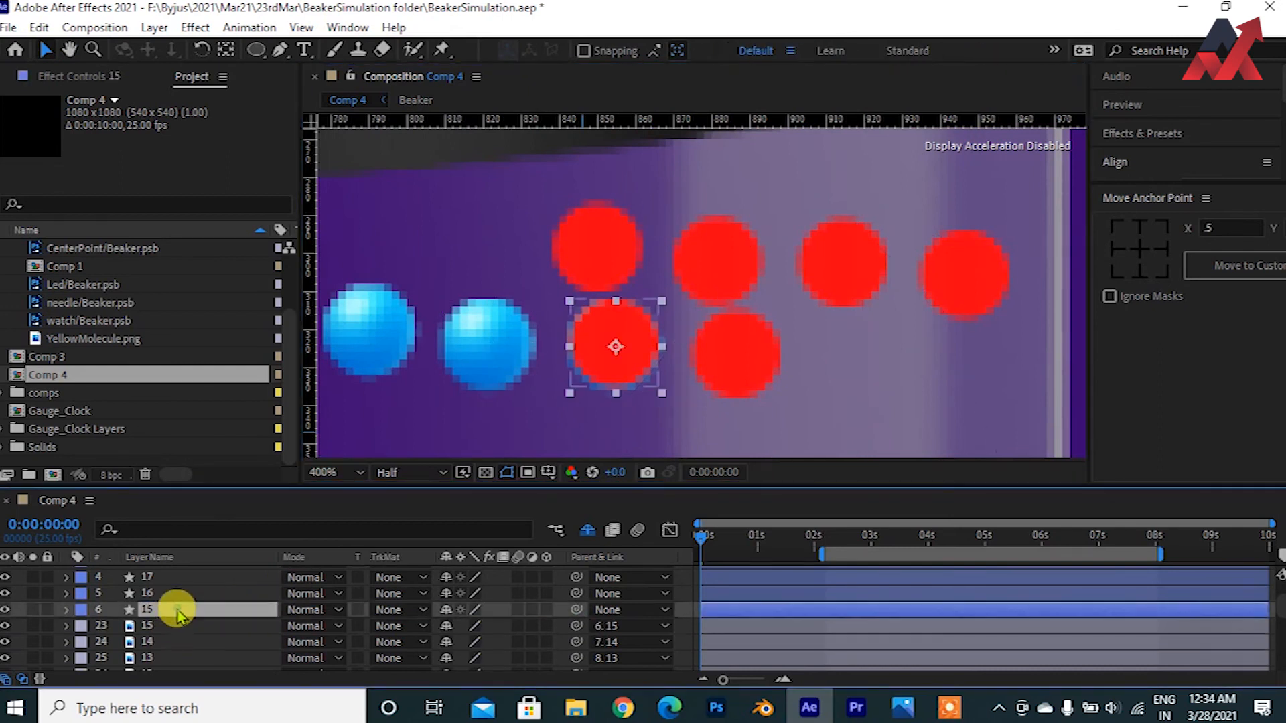
# Step: Duplicate blue molecule 15 over the sixteenth red circle, parent the copy to circle layer 16, and hide that circle as shy
pyautogui.click(745, 349)
pyautogui.moveTo(746, 334); pyautogui.dragTo(746, 332)
pyautogui.moveTo(867, 368); pyautogui.dragTo(726, 353)
pyautogui.moveTo(577, 610); pyautogui.dragTo(176, 595)
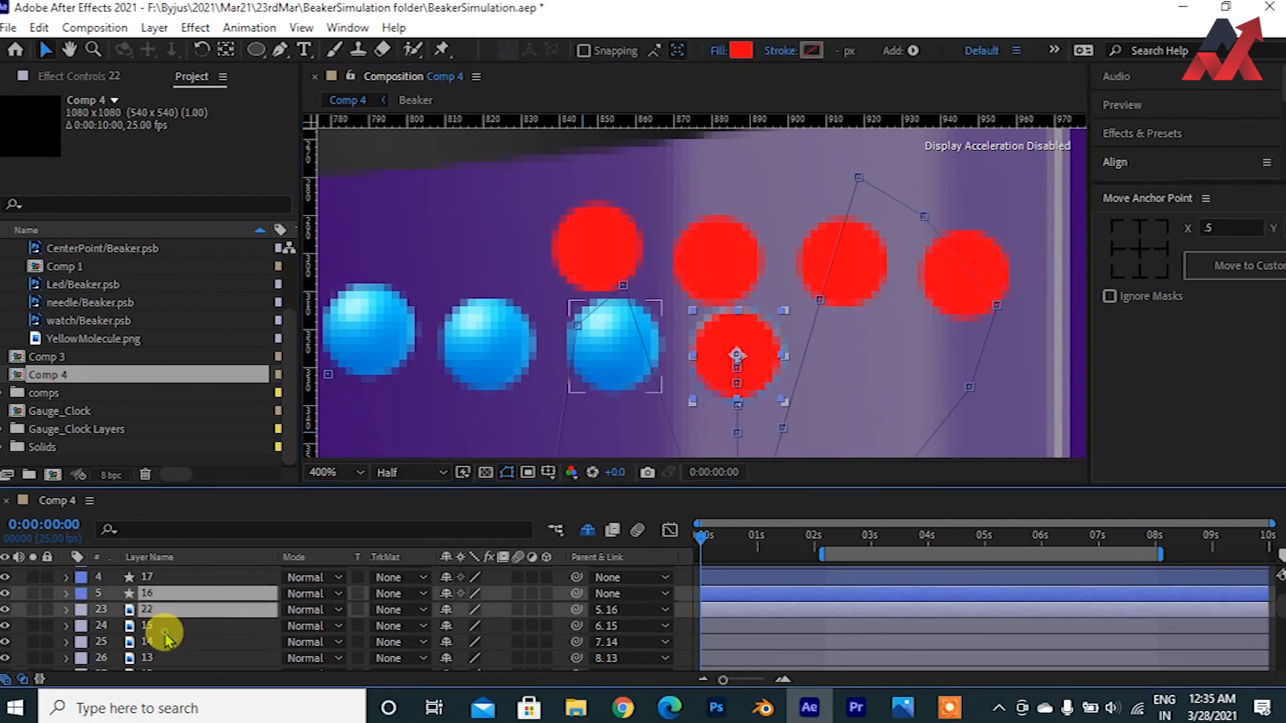
pyautogui.click(172, 594)
pyautogui.press('Delete')
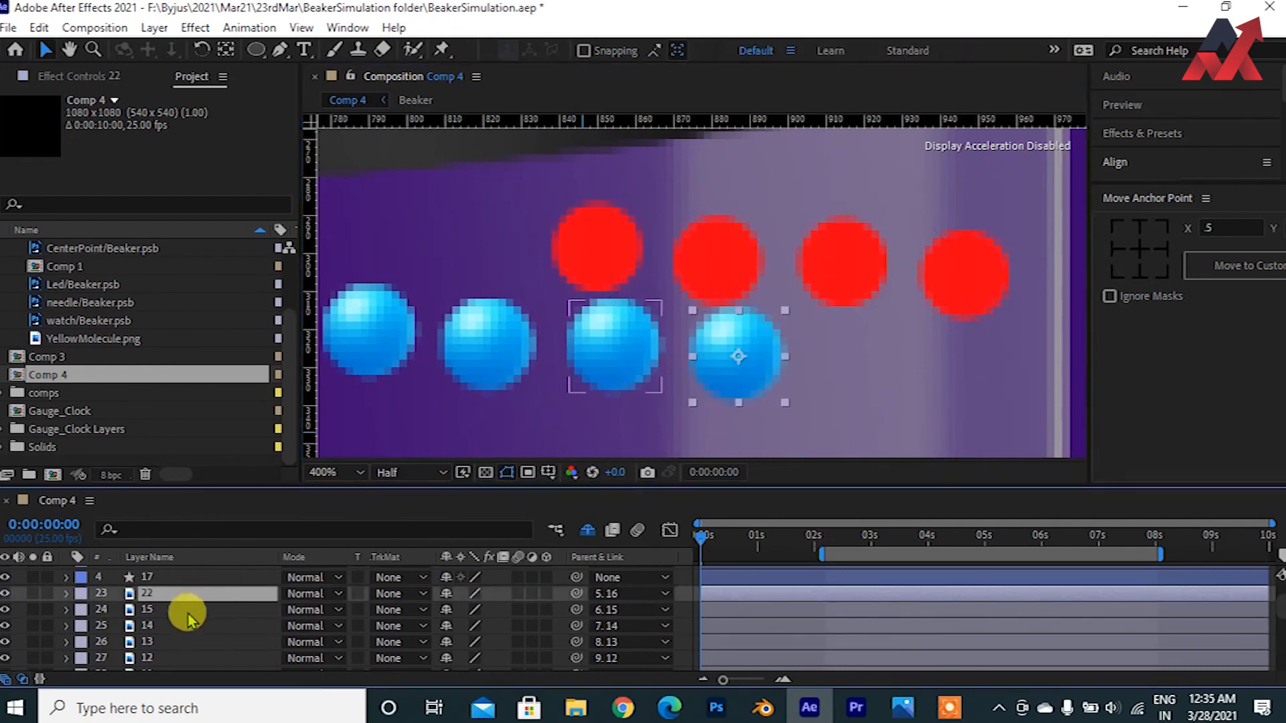
# Step: Duplicate the sixteenth blue molecule over the seventeenth red circle and parent the copy to circle layer 17
pyautogui.scroll(2, 181, 626)
pyautogui.click(595, 258)
pyautogui.moveTo(576, 638); pyautogui.dragTo(162, 628)
# Step: Hide red circle layer 17 as shy and rename its blue molecule copy 17
pyautogui.click(158, 623)
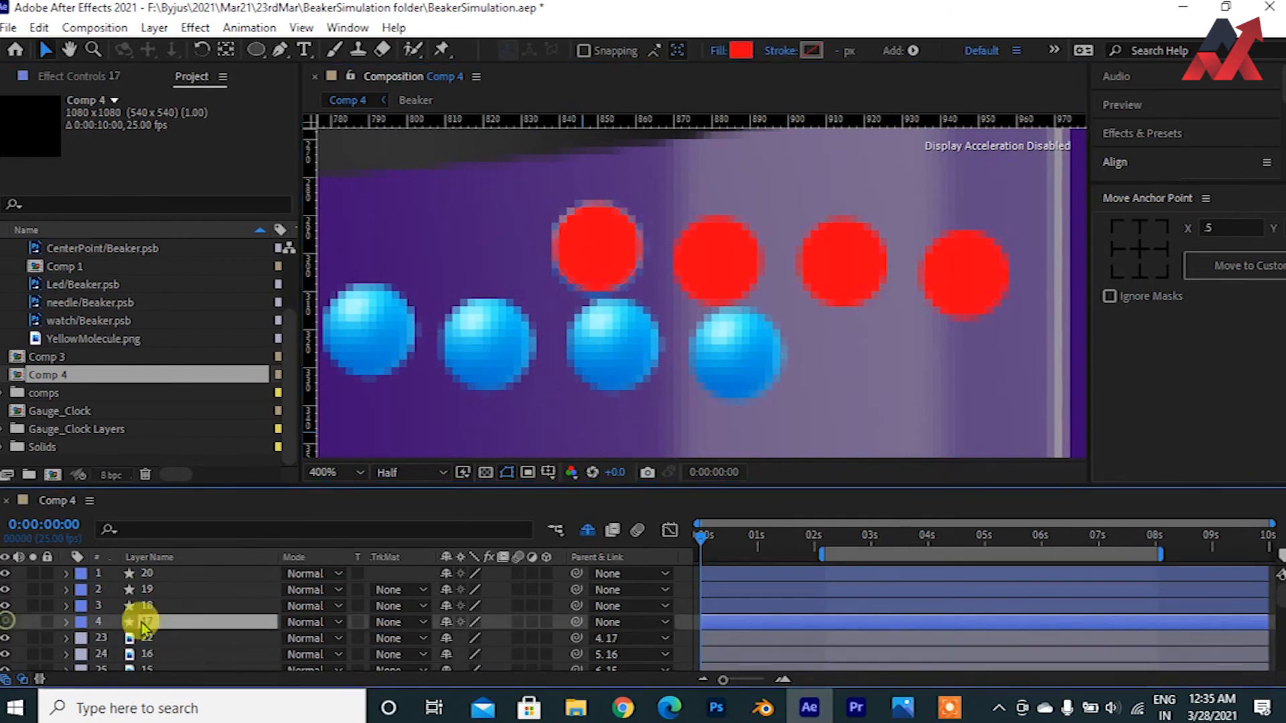
pyautogui.click(6, 623)
pyautogui.click(446, 623)
pyautogui.click(234, 626)
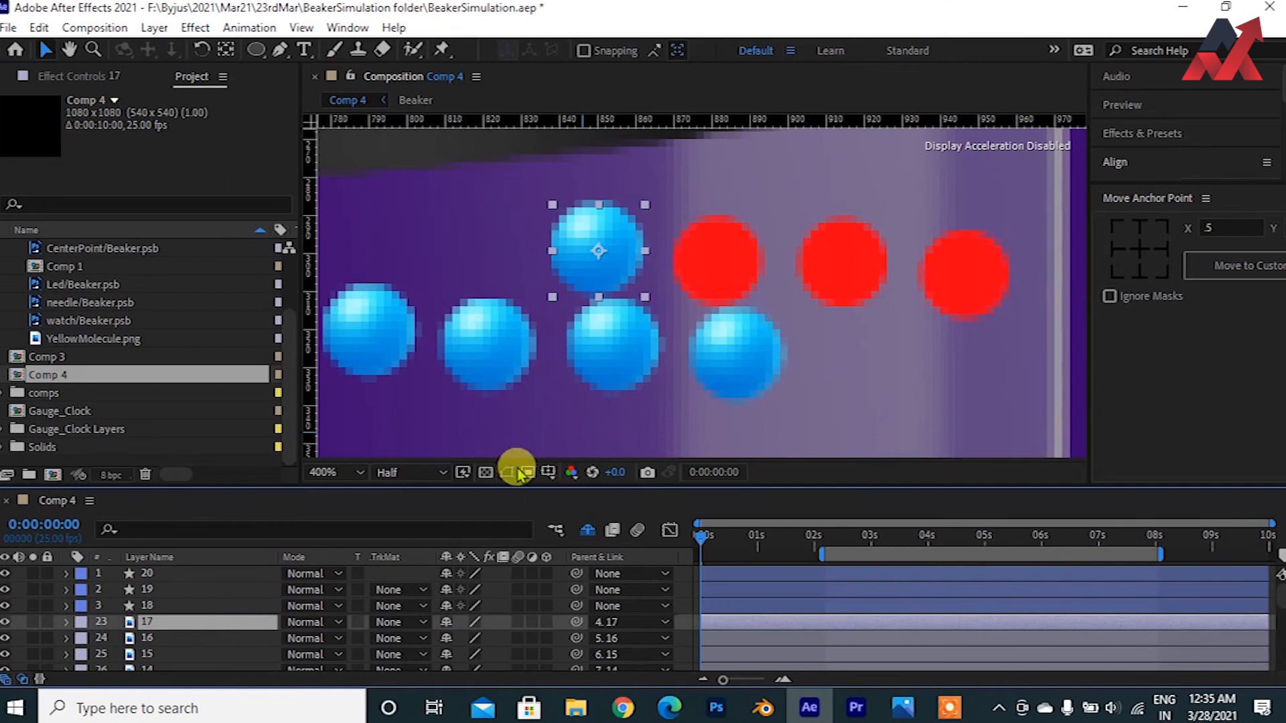
# Step: Duplicate blue molecule 17 over the eighteenth red circle, parent the copy to circle layer 18, and rename it 18
pyautogui.click(720, 257)
pyautogui.keyDown('ctrl'); pyautogui.click(180, 623); pyautogui.keyUp('ctrl')
pyautogui.moveTo(576, 623); pyautogui.dragTo(195, 609)
pyautogui.click(174, 622)
pyautogui.press('Return')
pyautogui.write('18')
pyautogui.press('Return')
# Step: Hide red circle layer 18 and mark it as shy
pyautogui.click(146, 611)
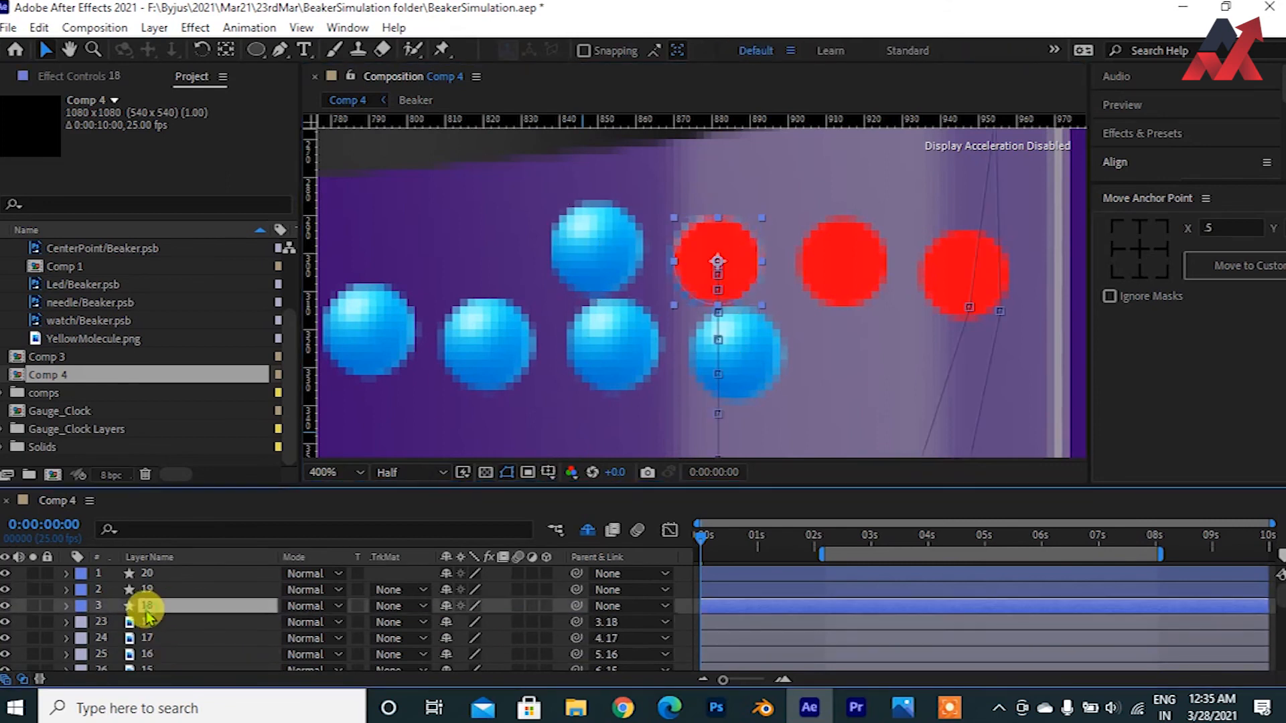
pyautogui.click(5, 606)
pyautogui.click(446, 606)
# Step: Duplicate blue molecule 18 over the nineteenth red circle and parent the copy to circle layer 19
pyautogui.click(716, 265)
pyautogui.hotkey('ctrl', 'd')
pyautogui.moveTo(715, 266); pyautogui.dragTo(839, 255)
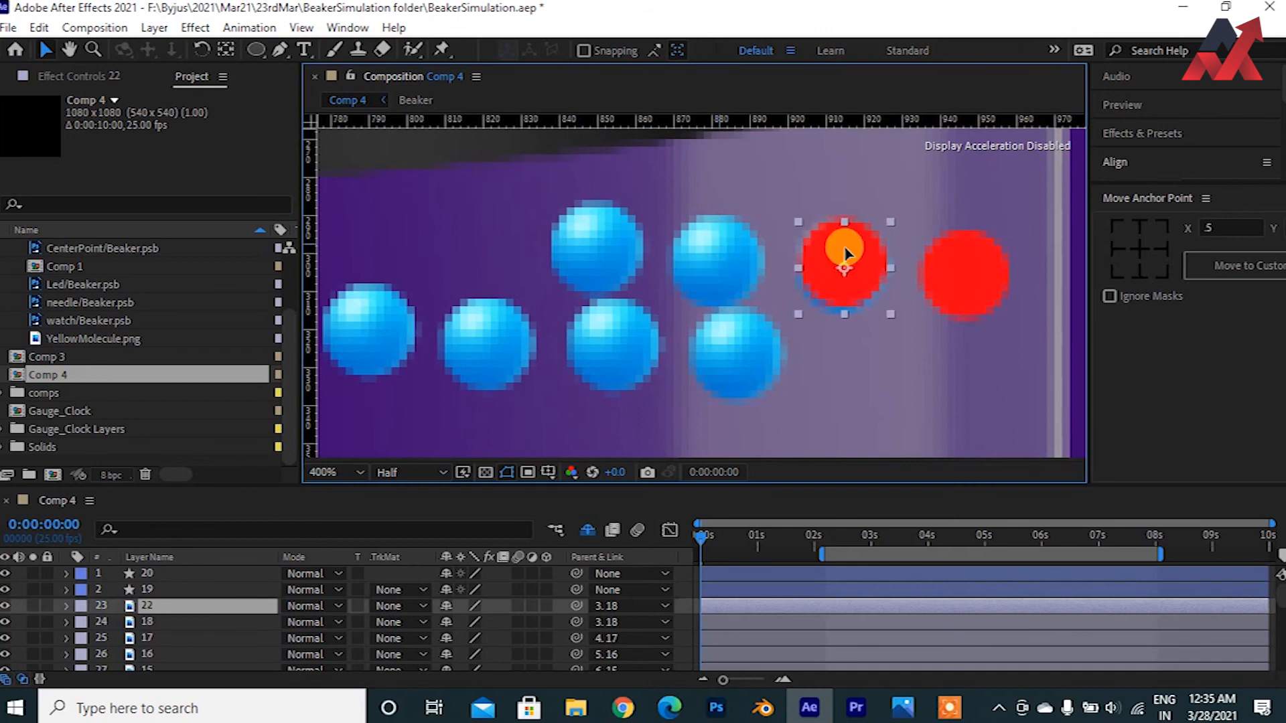
pyautogui.click(849, 252)
pyautogui.keyDown('ctrl'); pyautogui.click(205, 608); pyautogui.keyUp('ctrl')
pyautogui.moveTo(576, 607); pyautogui.dragTo(194, 588)
# Step: Hide red circle layer 19 and mark it as shy
pyautogui.click(160, 591)
pyautogui.click(5, 590)
pyautogui.click(446, 590)
# Step: Duplicate the nineteenth blue molecule over the last red circle and parent the copy to circle layer 20
pyautogui.click(870, 260)
pyautogui.hotkey('ctrl', 'd')
pyautogui.moveTo(870, 260); pyautogui.dragTo(971, 249)
pyautogui.moveTo(947, 160); pyautogui.dragTo(991, 274)
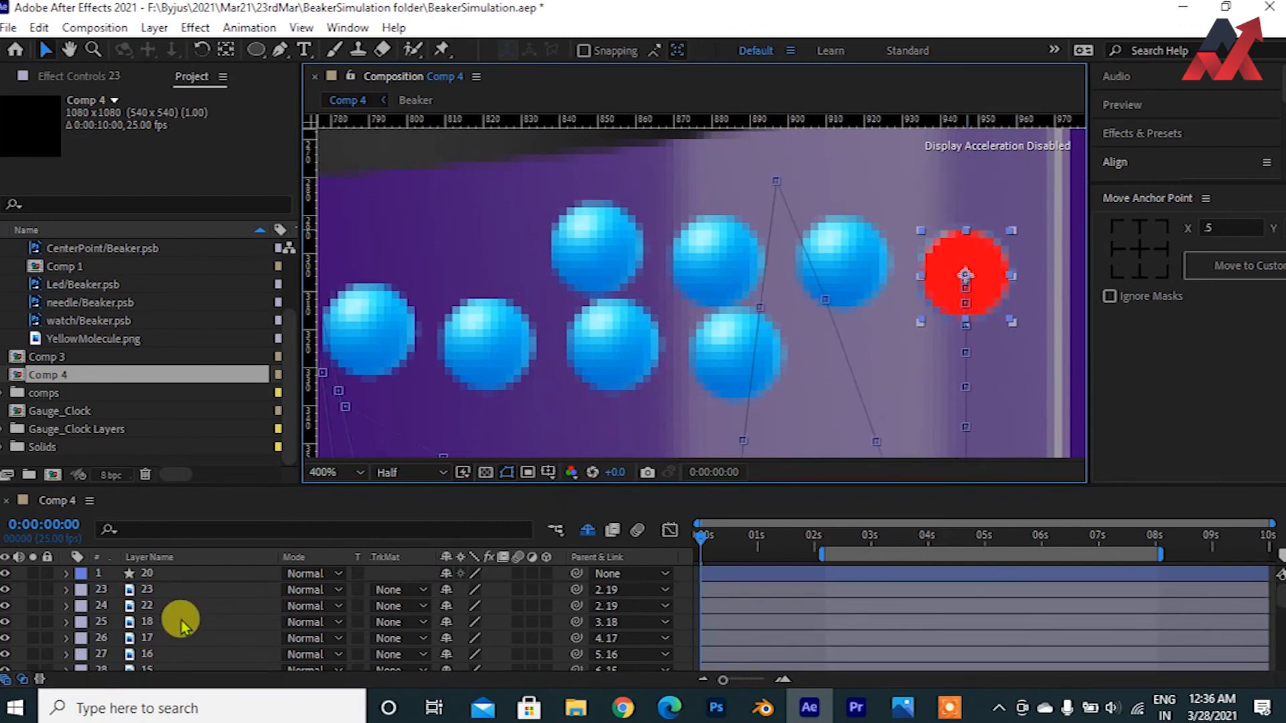
pyautogui.moveTo(576, 591); pyautogui.dragTo(187, 575)
# Step: Hide red circle layer 20 and mark it as shy
pyautogui.click(172, 623)
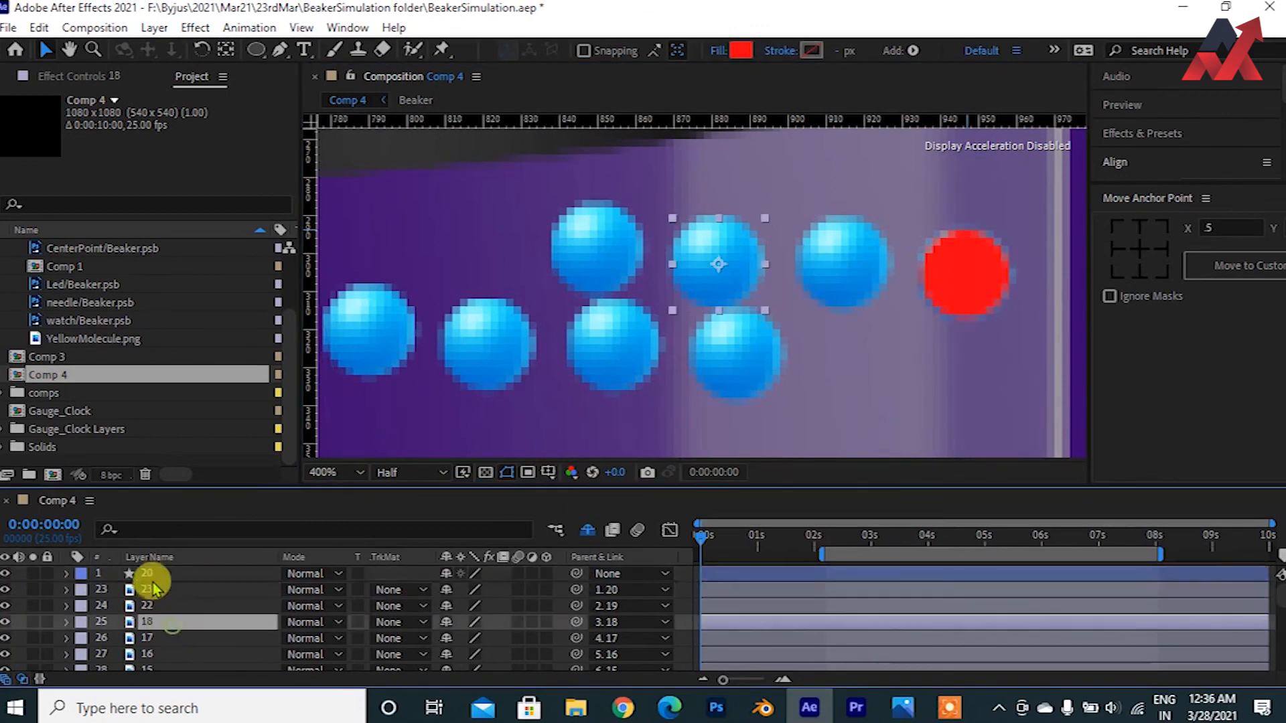
pyautogui.click(57, 577)
pyautogui.click(5, 573)
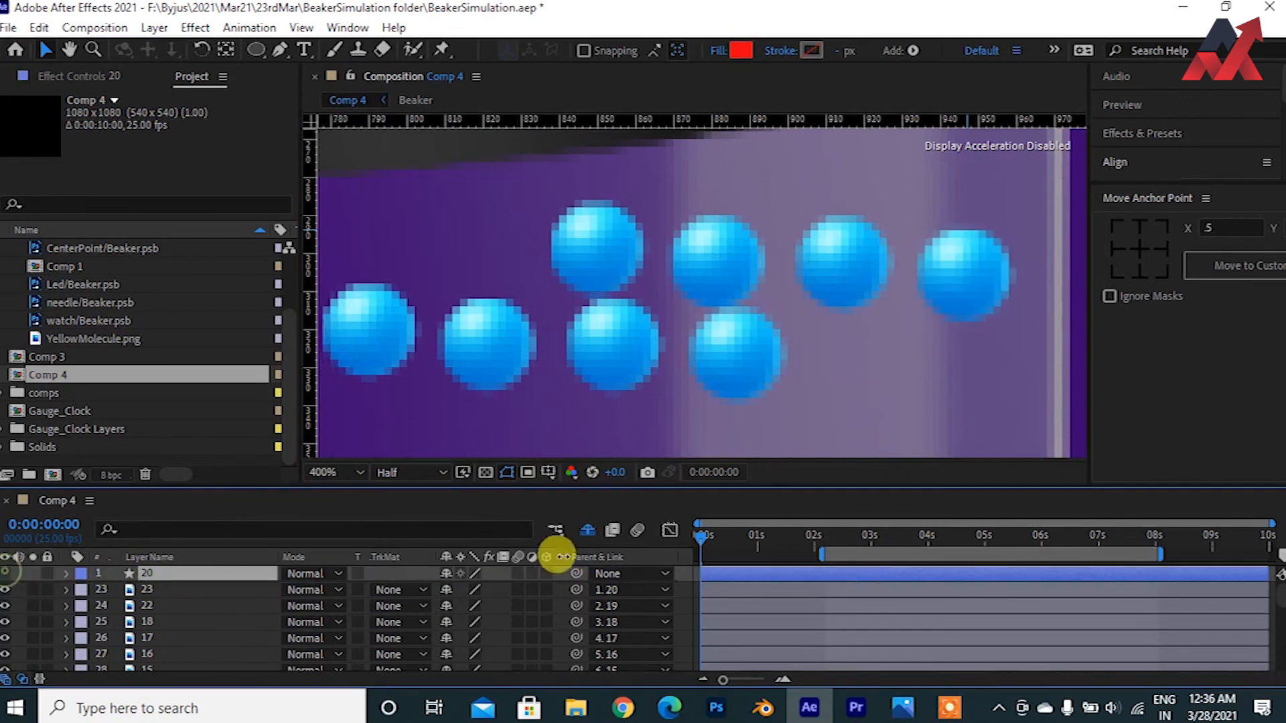
pyautogui.click(588, 532)
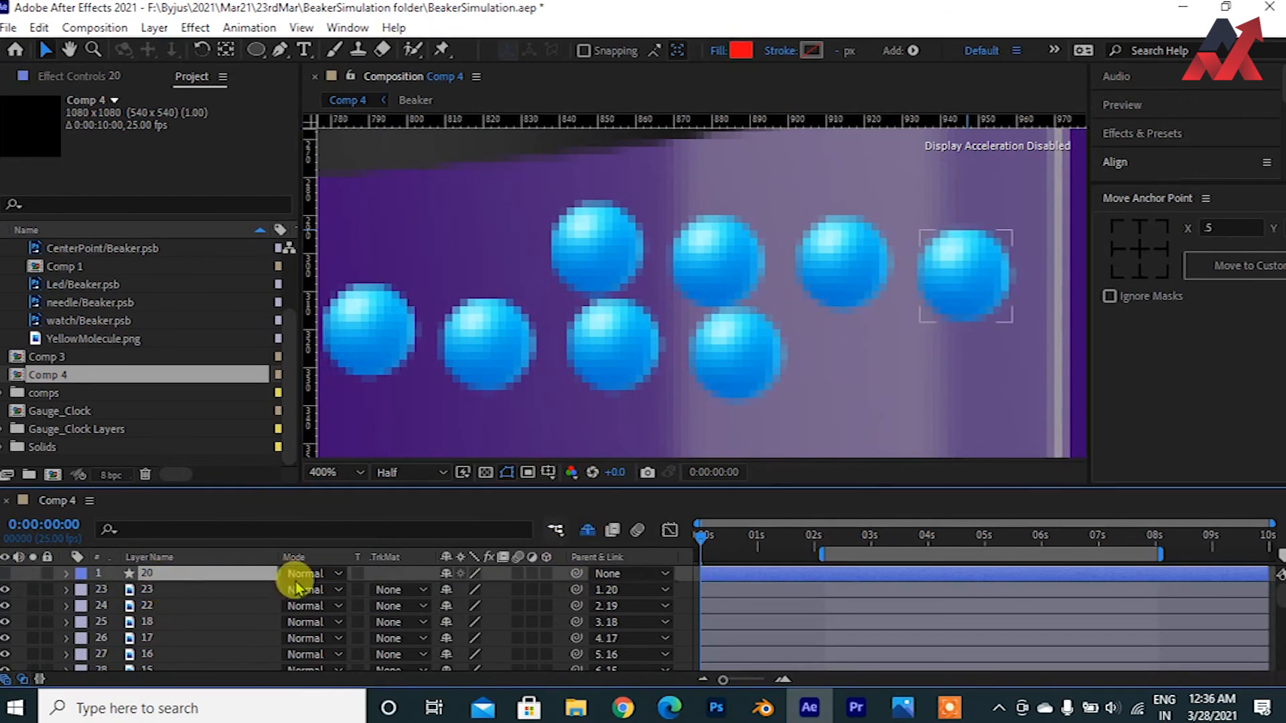
pyautogui.click(446, 574)
# Step: Rename the last two blue molecule layers 19 and 20 to match their parent circle layers
pyautogui.click(172, 576)
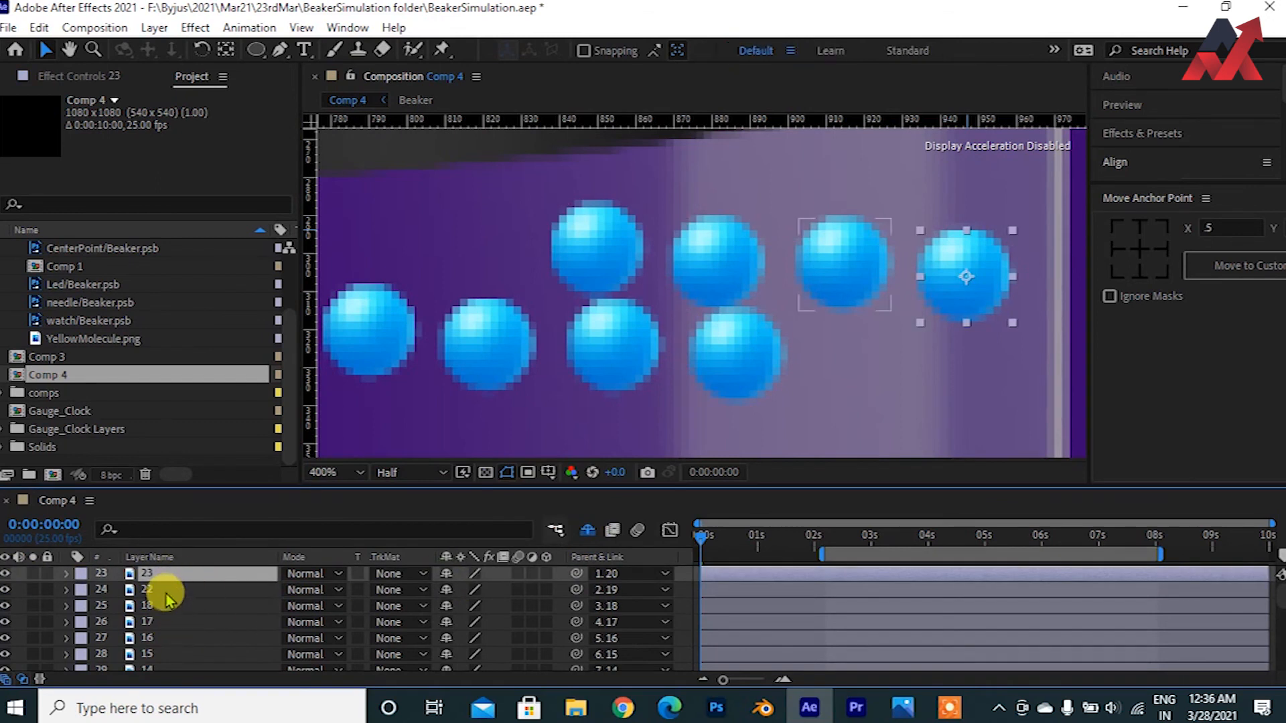
pyautogui.click(166, 591)
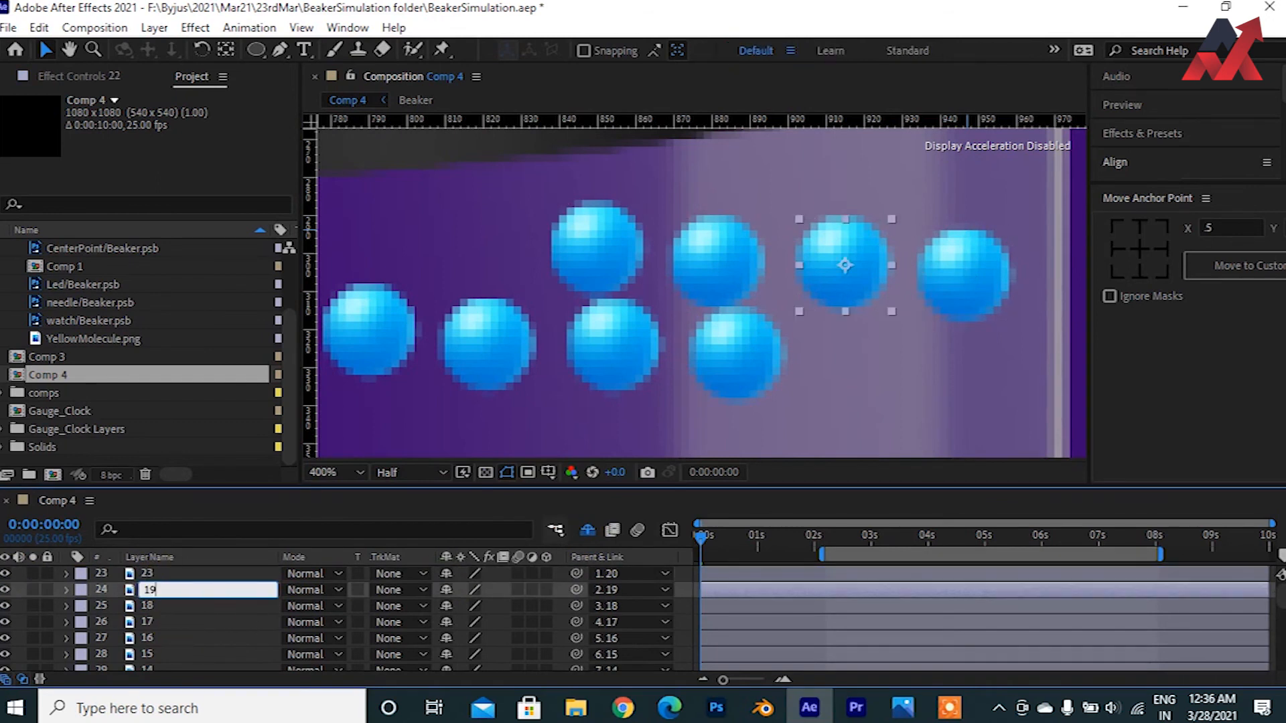
pyautogui.click(166, 592)
pyautogui.click(178, 574)
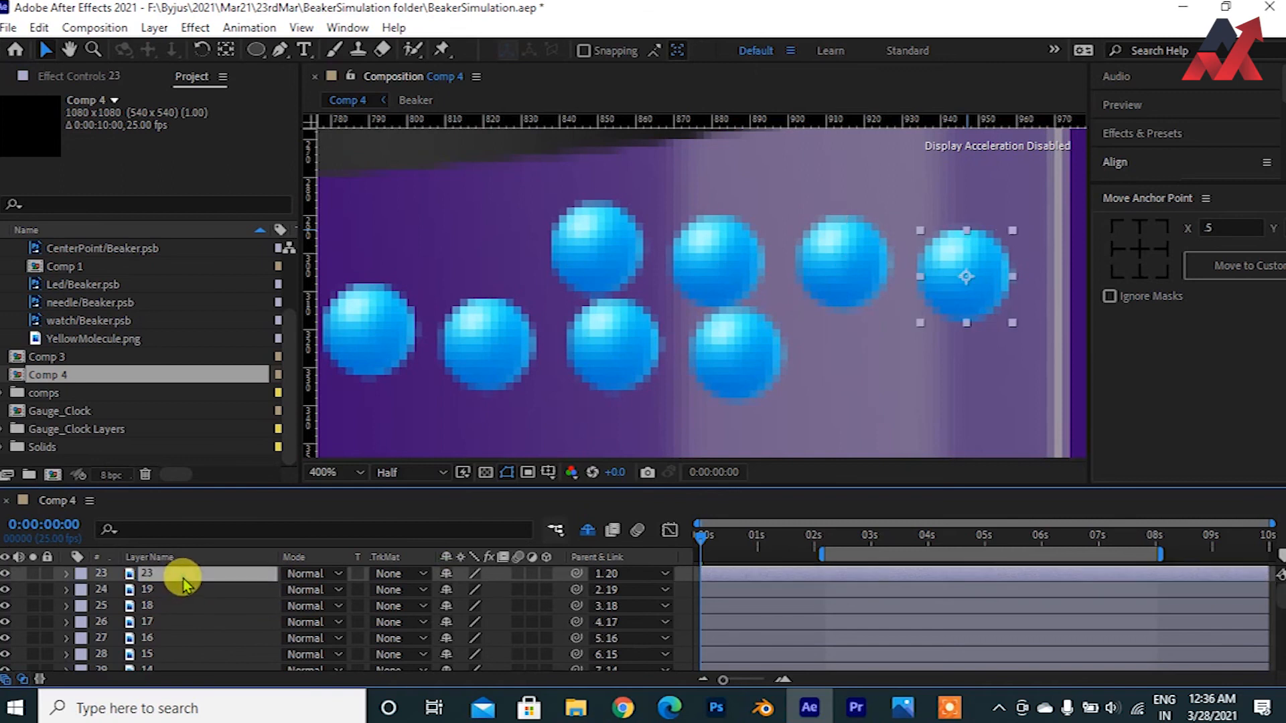
pyautogui.press('Return')
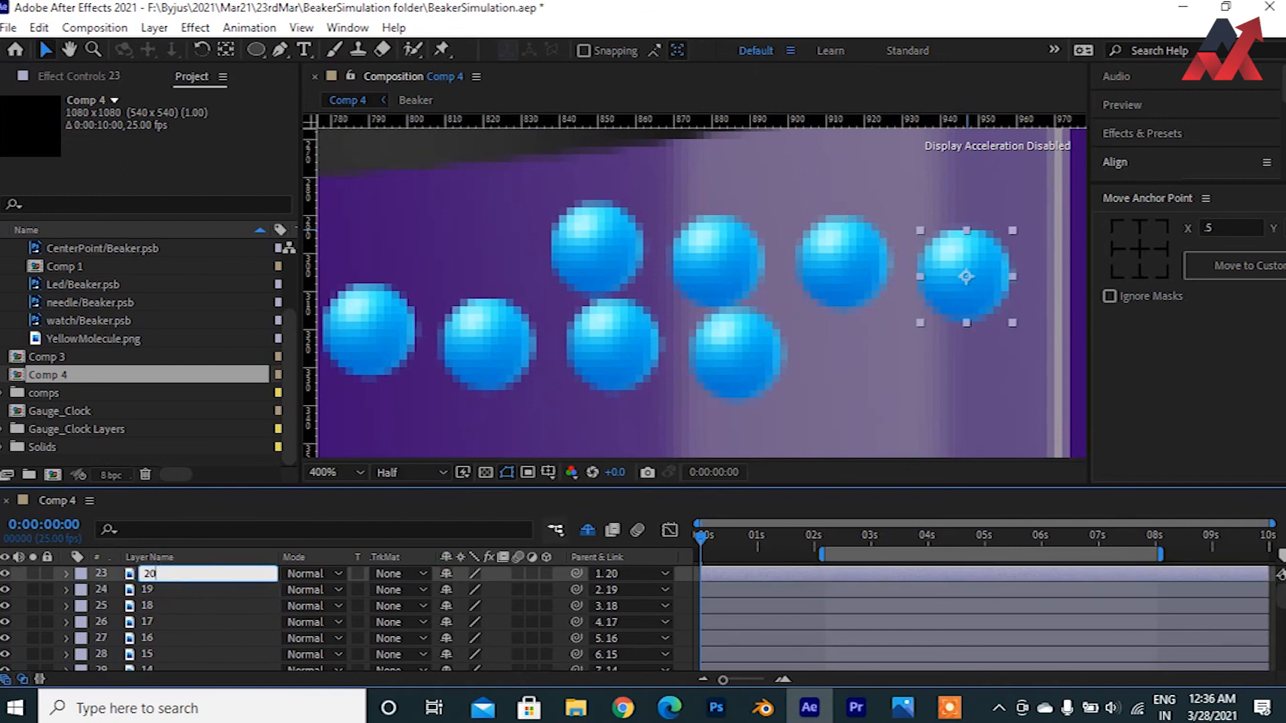
pyautogui.press('Return')
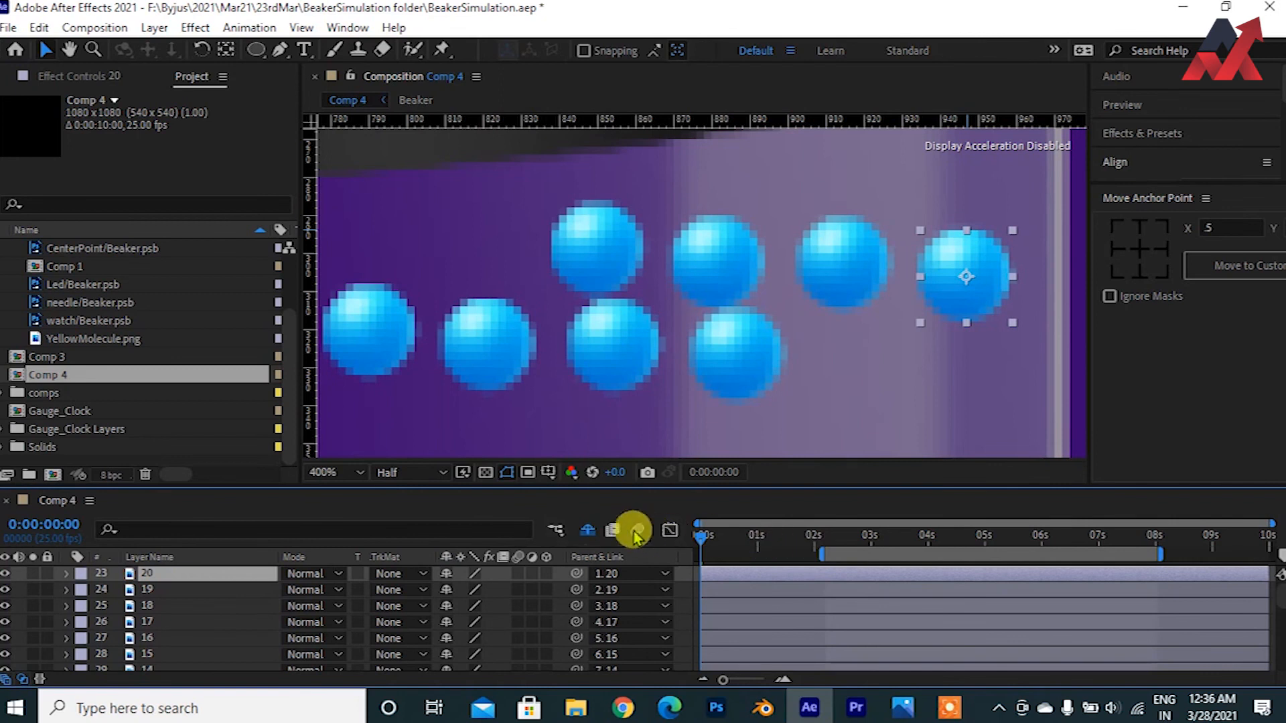
# Step: Reveal the shy layers to review the hidden circle layers and the full row of molecules, and conceal them again
pyautogui.click(584, 528)
pyautogui.scroll(-3, 134, 606)
pyautogui.click(138, 607)
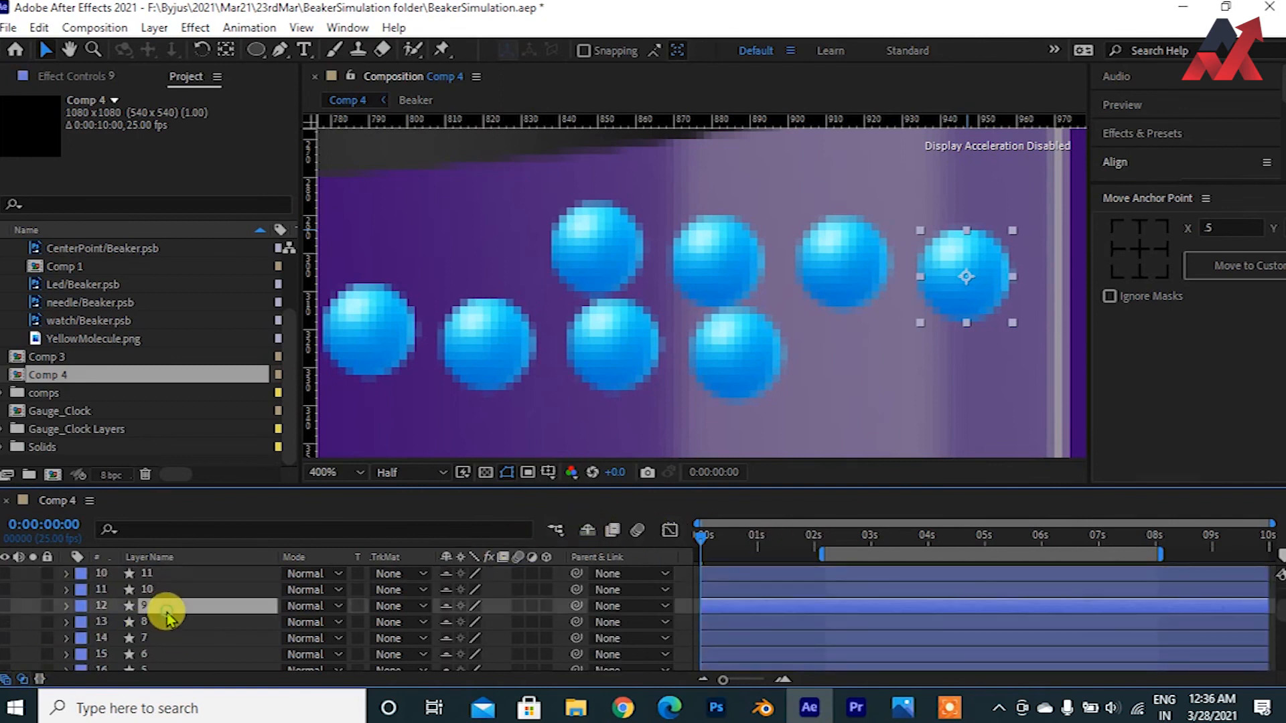
pyautogui.scroll(-2, 205, 609)
pyautogui.scroll(4, 205, 608)
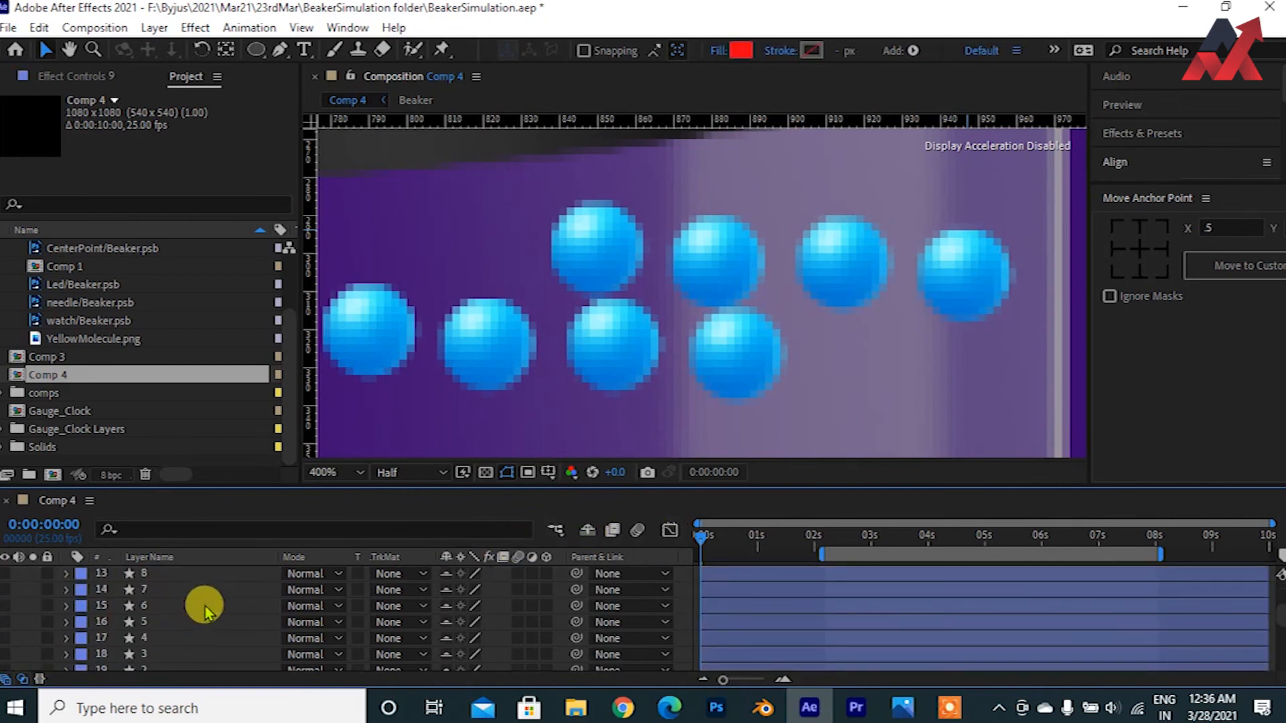
pyautogui.scroll(1, 205, 609)
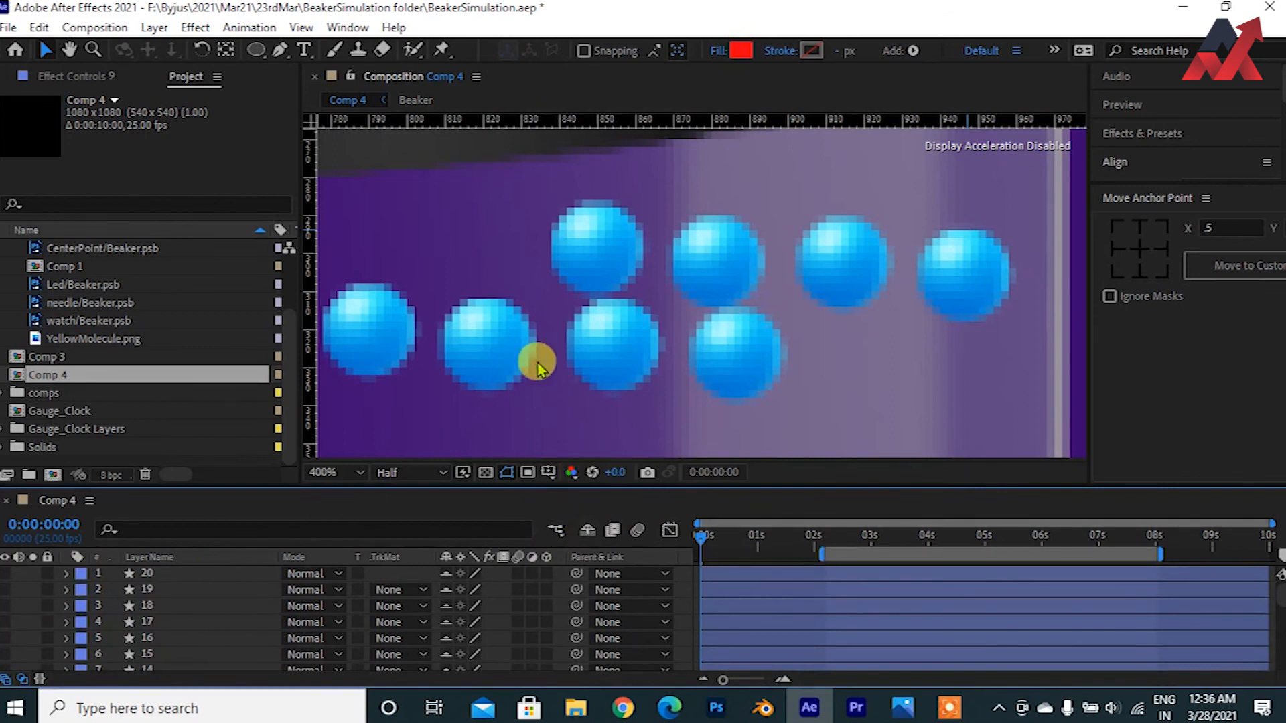
pyautogui.scroll(-2, 543, 366)
pyautogui.scroll(-1, 542, 366)
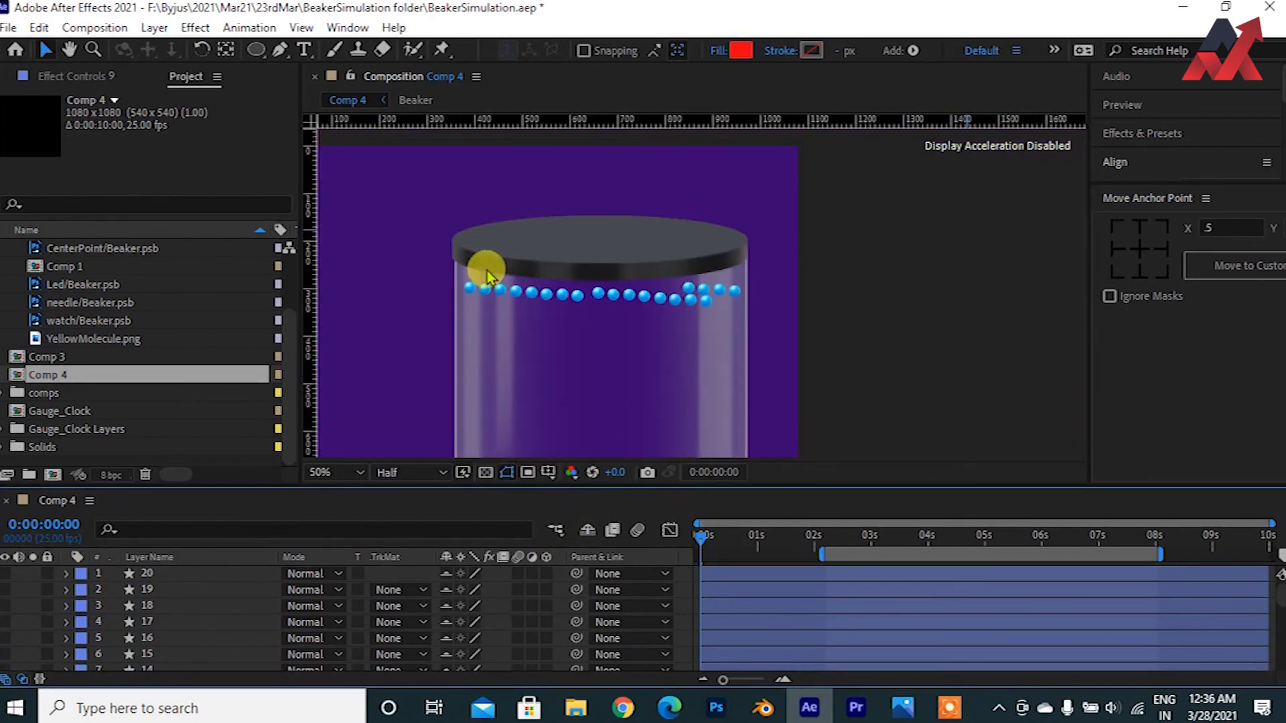
pyautogui.click(587, 530)
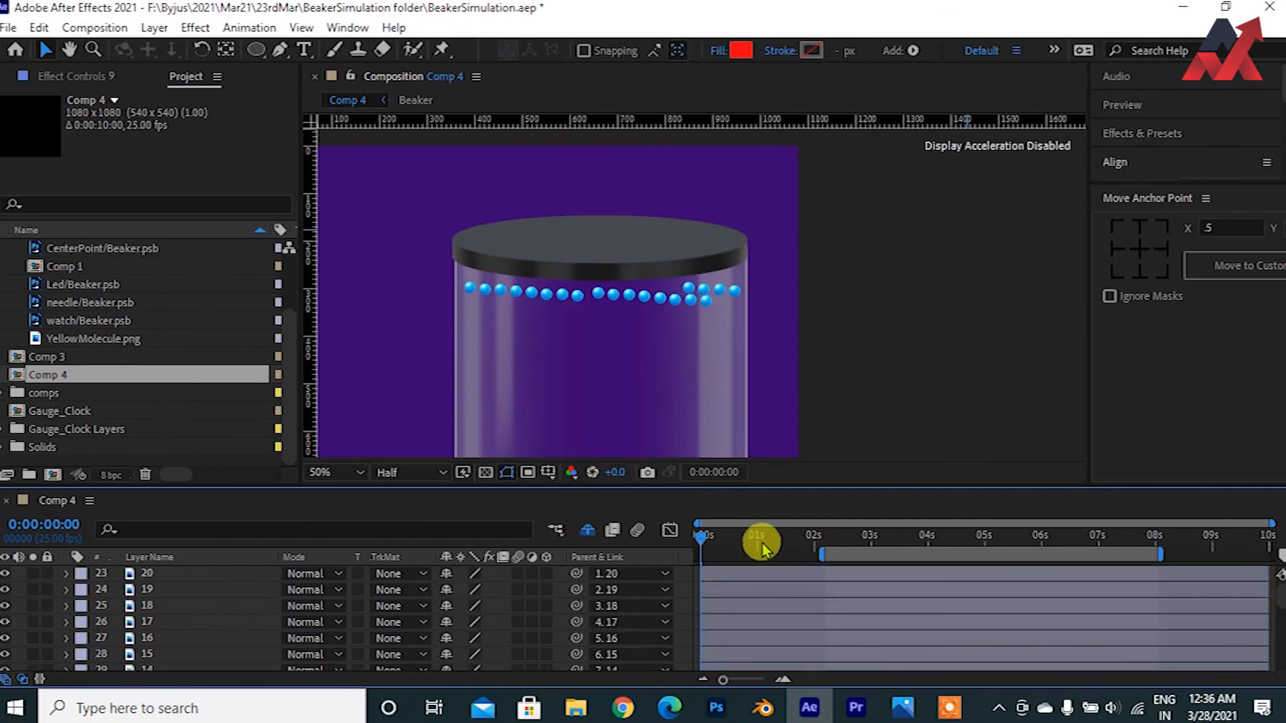
# Step: Preview the molecule animation in the whole beaker, checking the frame at 0:00:02:14 and playing the work area
pyautogui.scroll(-1, 720, 202)
pyautogui.press('space')
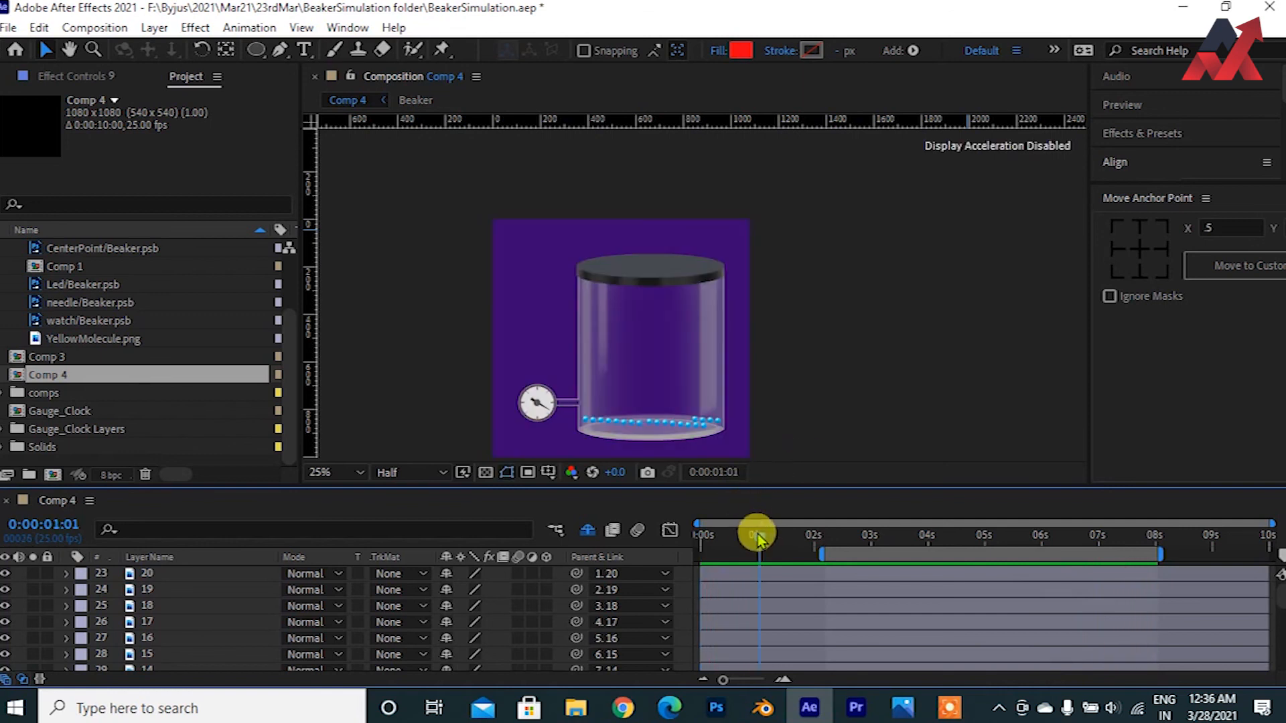
pyautogui.moveTo(756, 534); pyautogui.dragTo(846, 556)
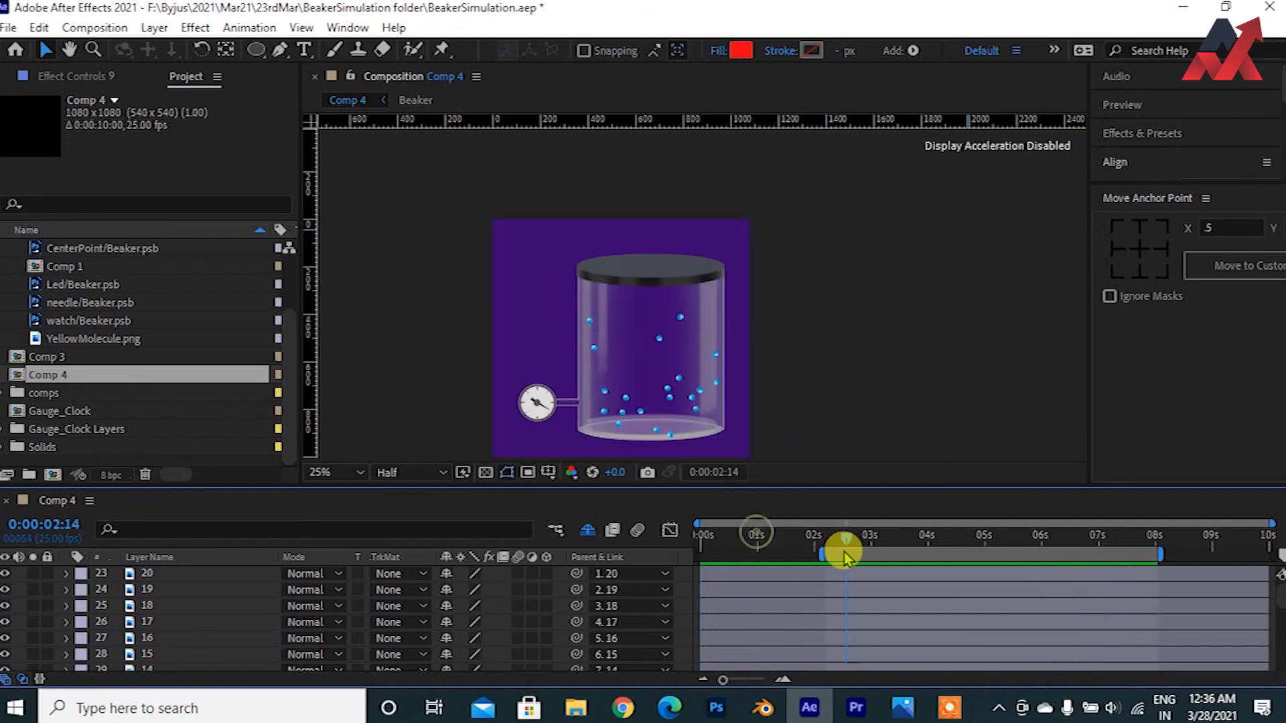
pyautogui.press('space')
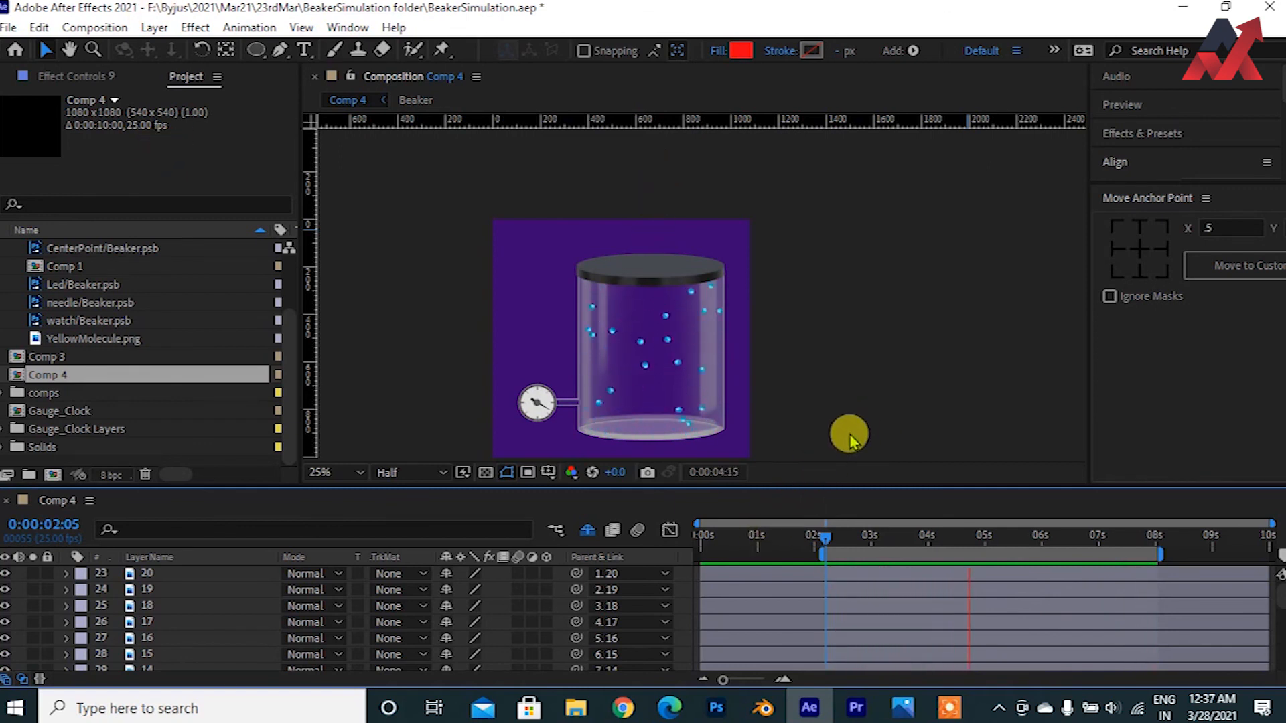
pyautogui.press('space')
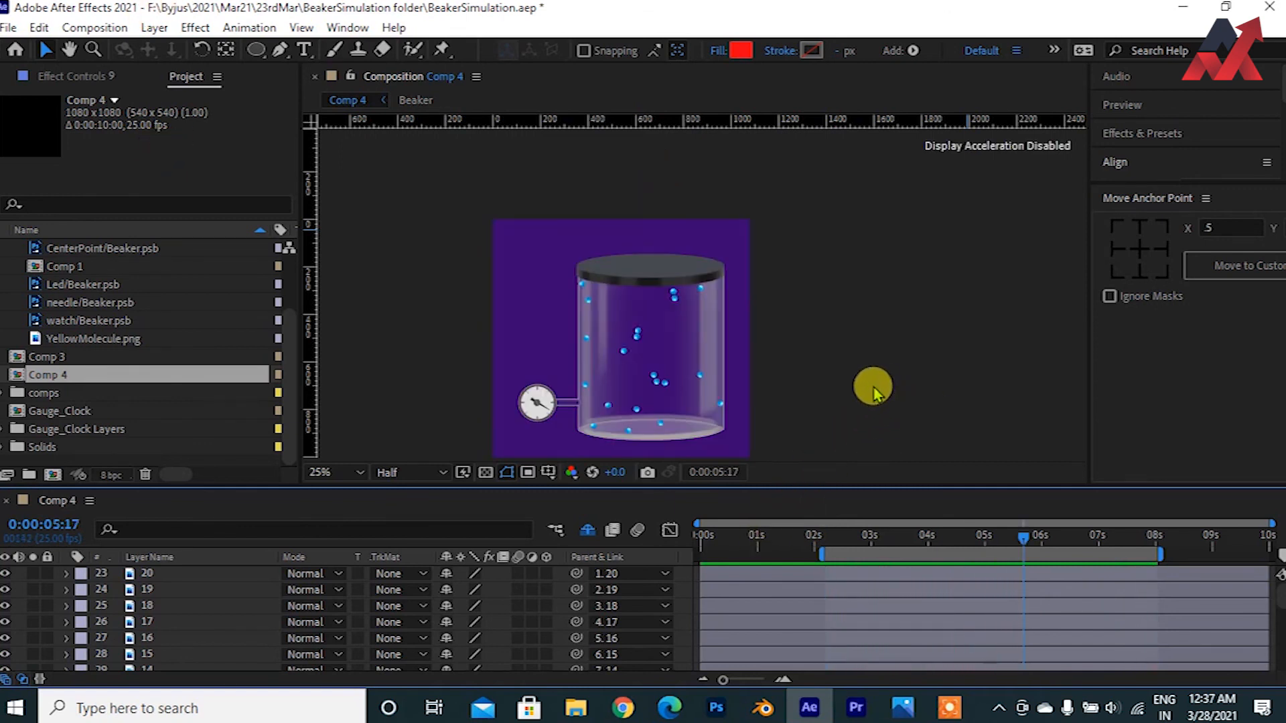